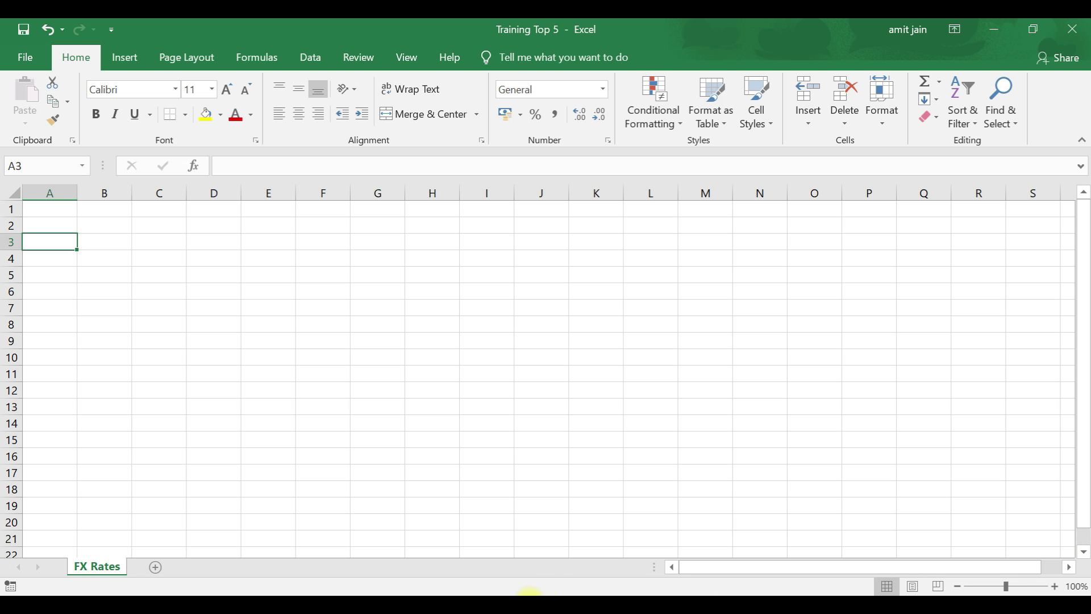
Step: Switch to the Chrome browser and search Google for "xrate"
left_click(525, 605)
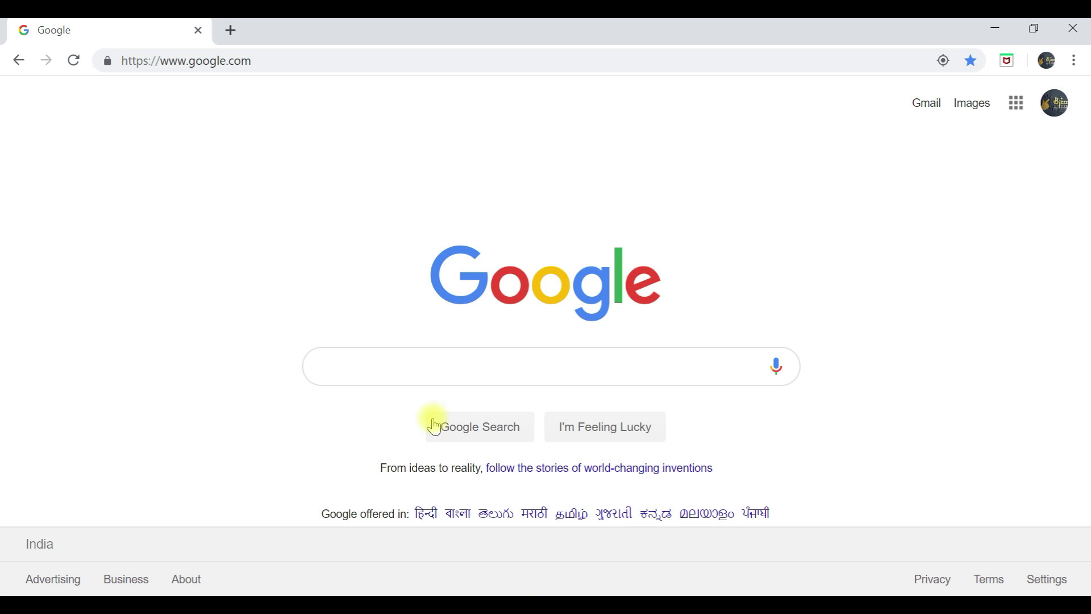
left_click(412, 370)
type("xrate")
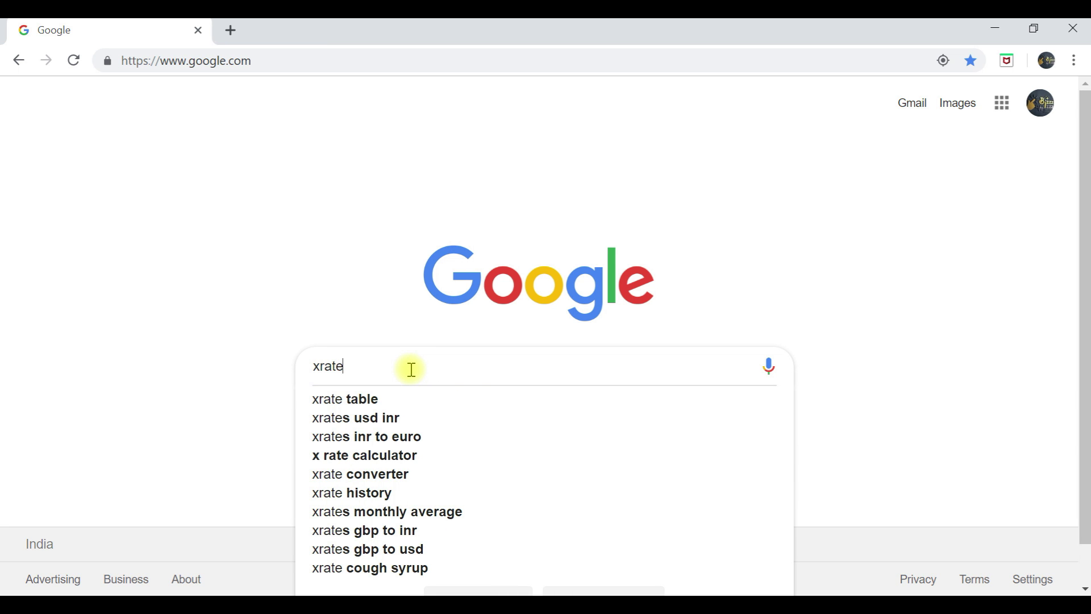
key("Return")
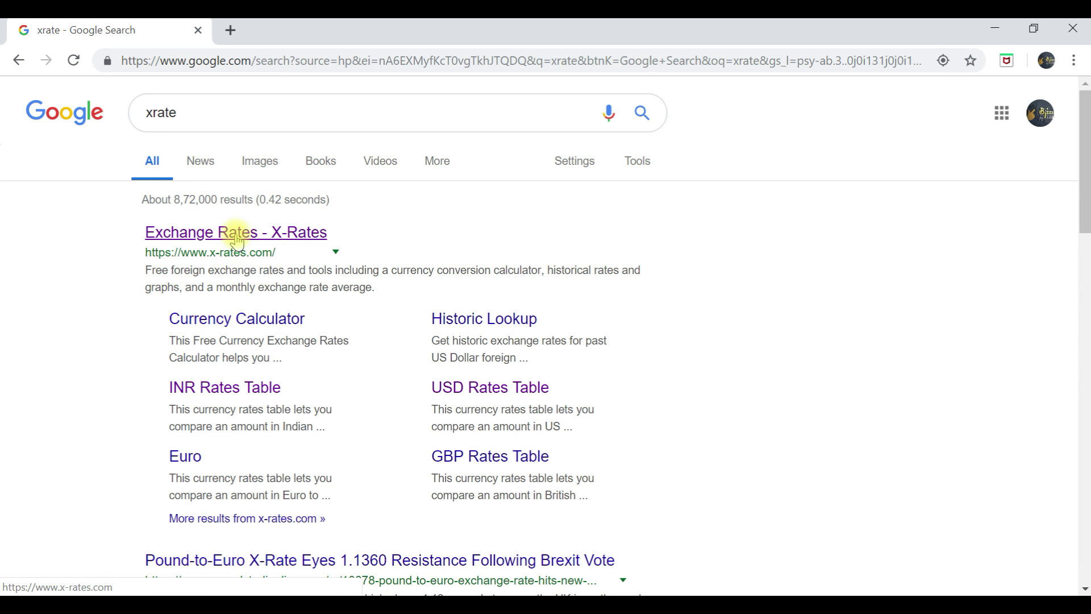
Step: Open the X-Rates site's Indian Rupee rates table and copy the page's web address
left_click(236, 234)
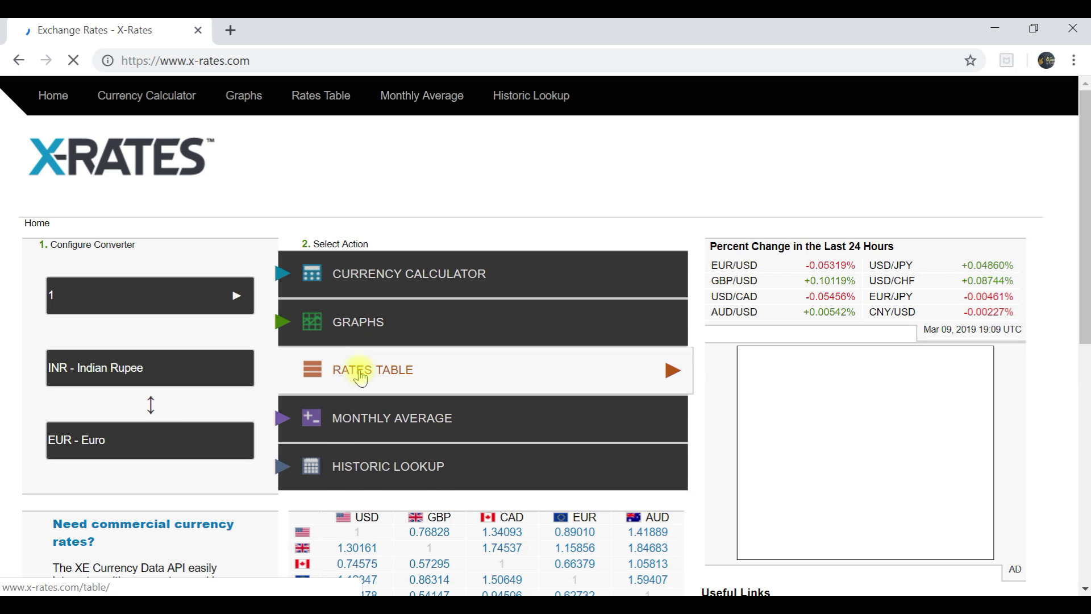
left_click(363, 385)
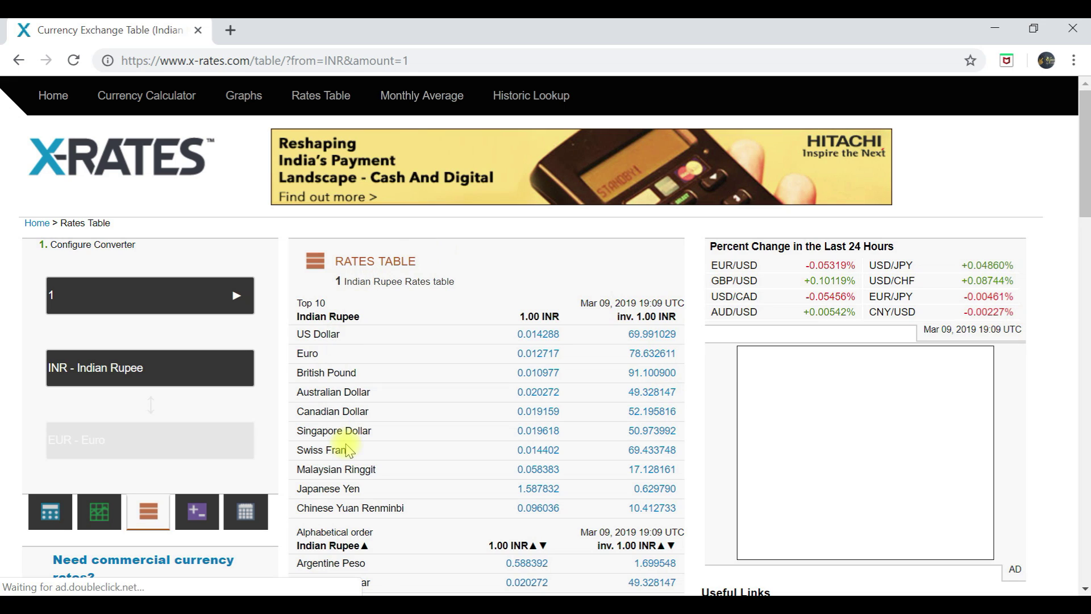
scroll(423, 426, "down", 3)
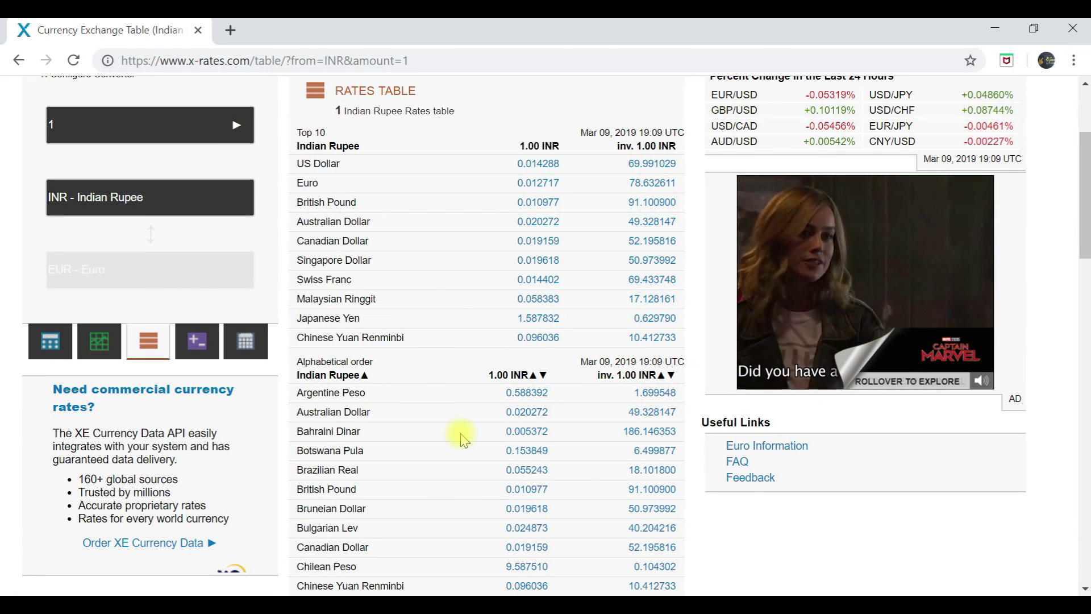
left_click(310, 61)
key("ctrl+c")
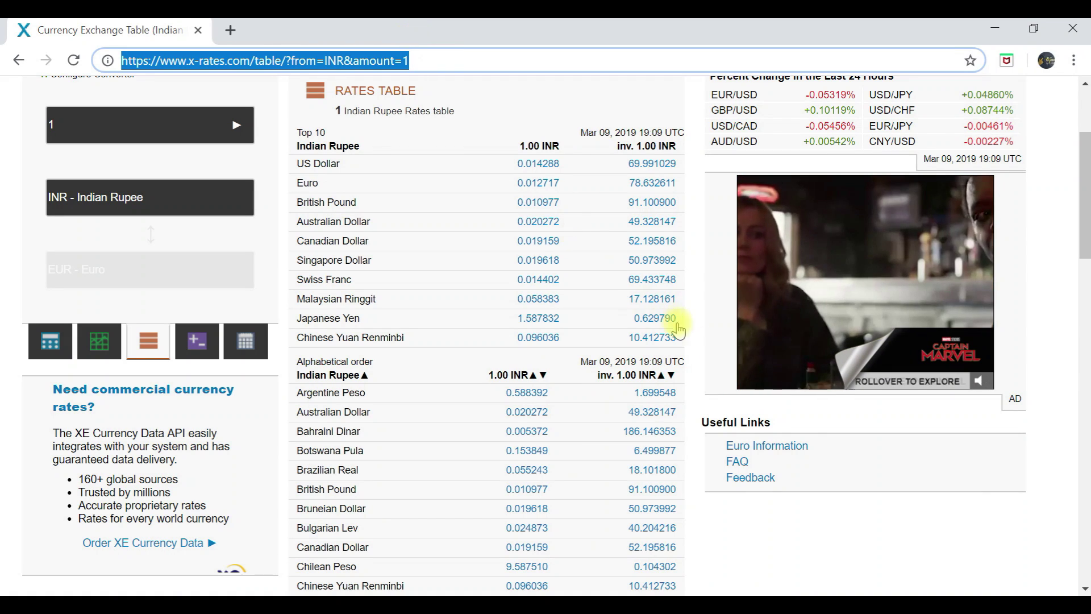
Step: Switch to Excel and start a web query on the FX Rates sheet, declining to continue running scripts on its start page
left_click(748, 605)
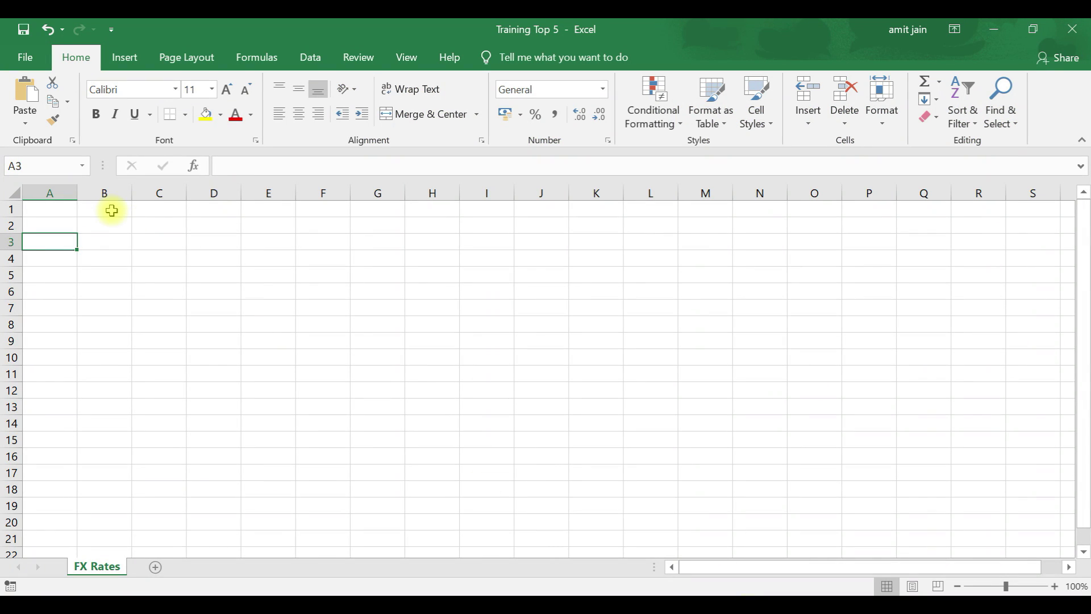
left_click(304, 57)
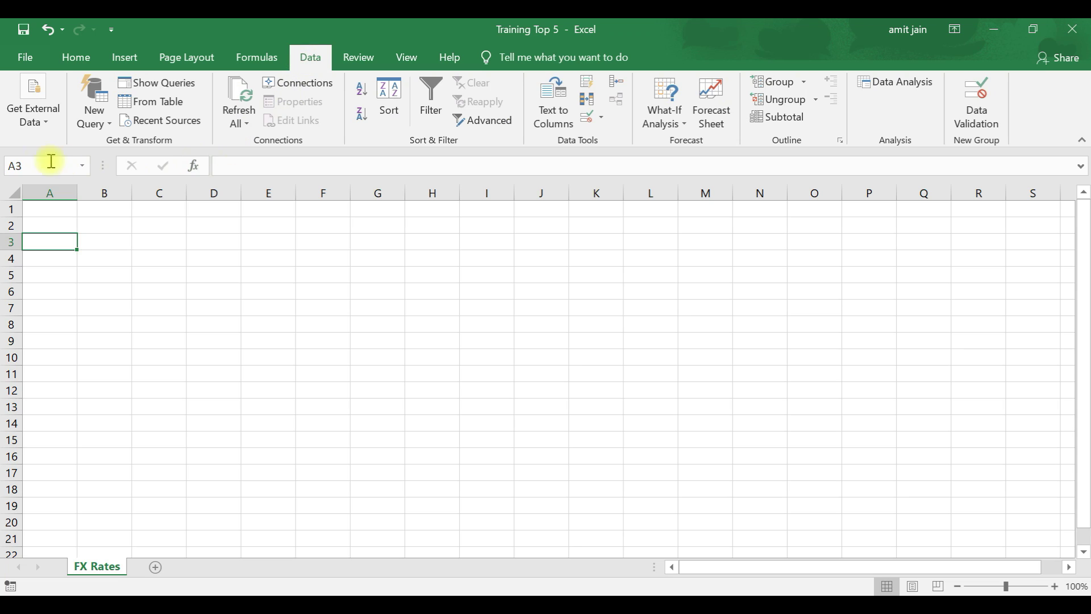
left_click(32, 131)
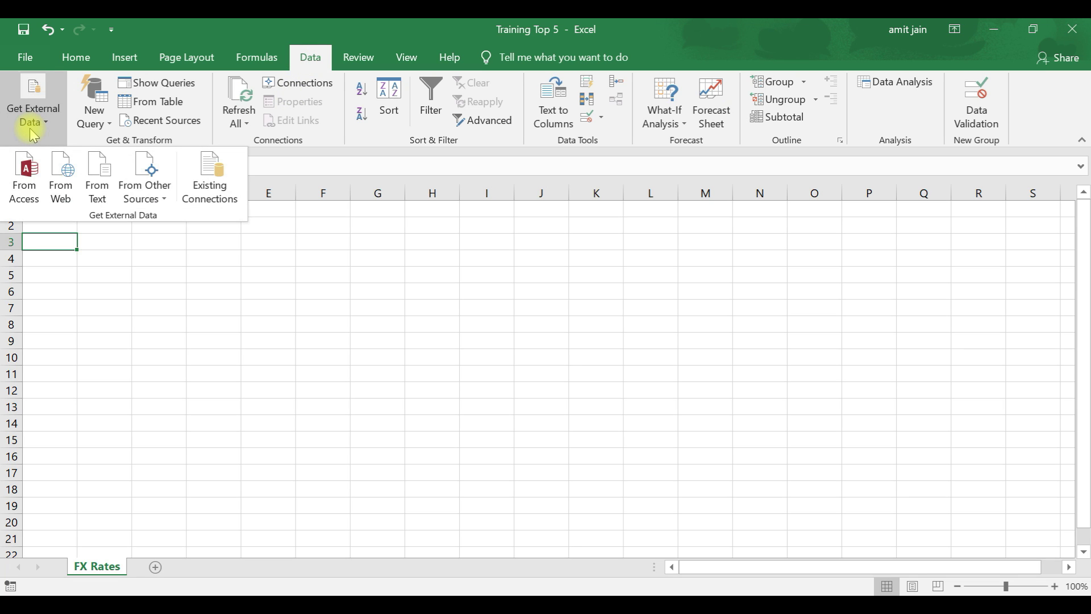
left_click(67, 168)
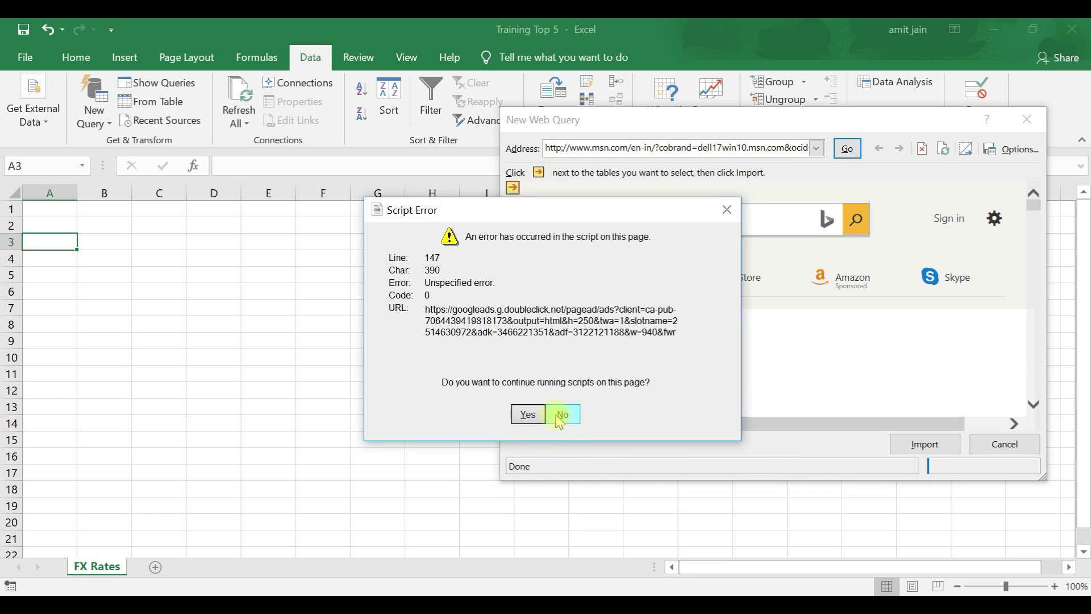
left_click(556, 417)
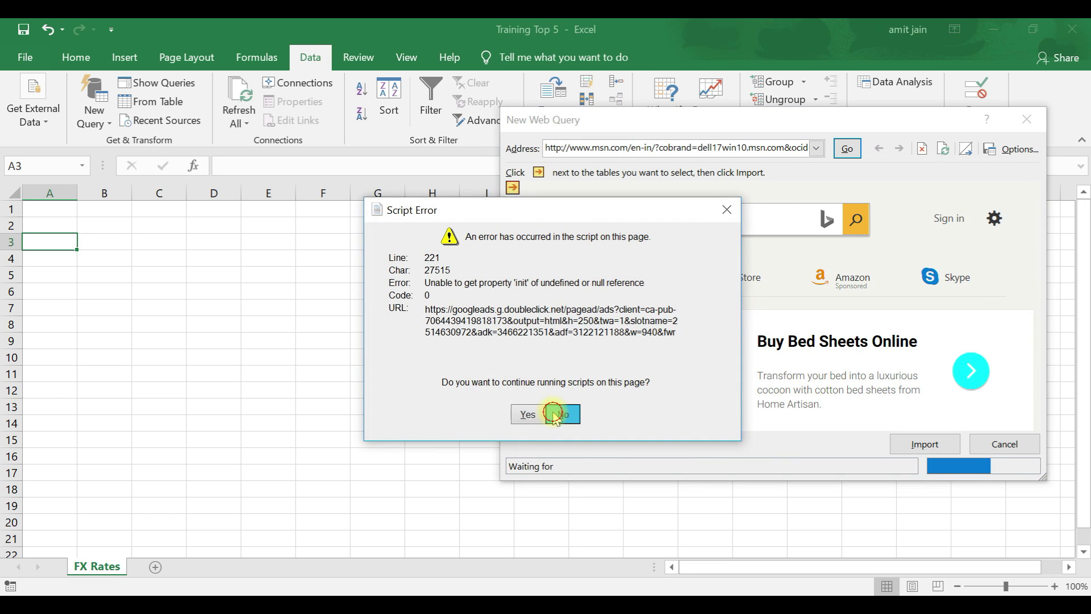
left_click(557, 415)
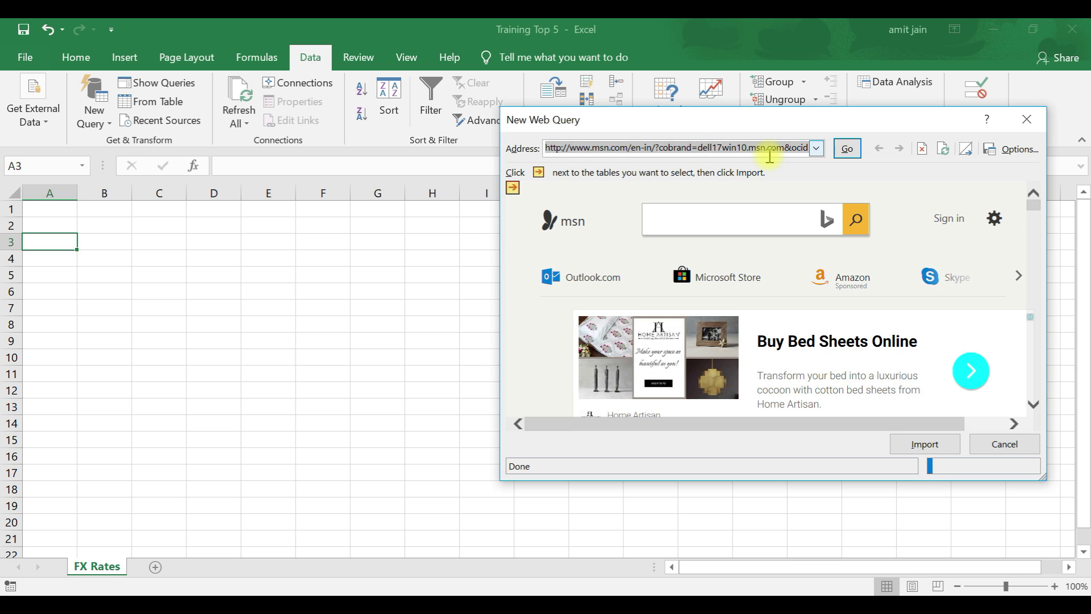
key("BackSpace")
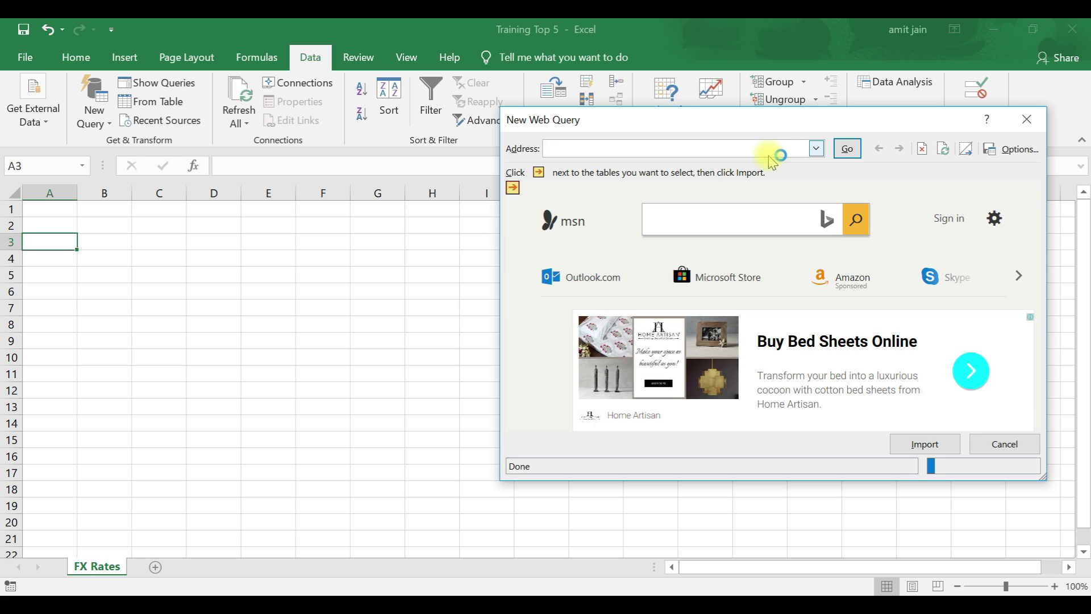
key("ctrl+v")
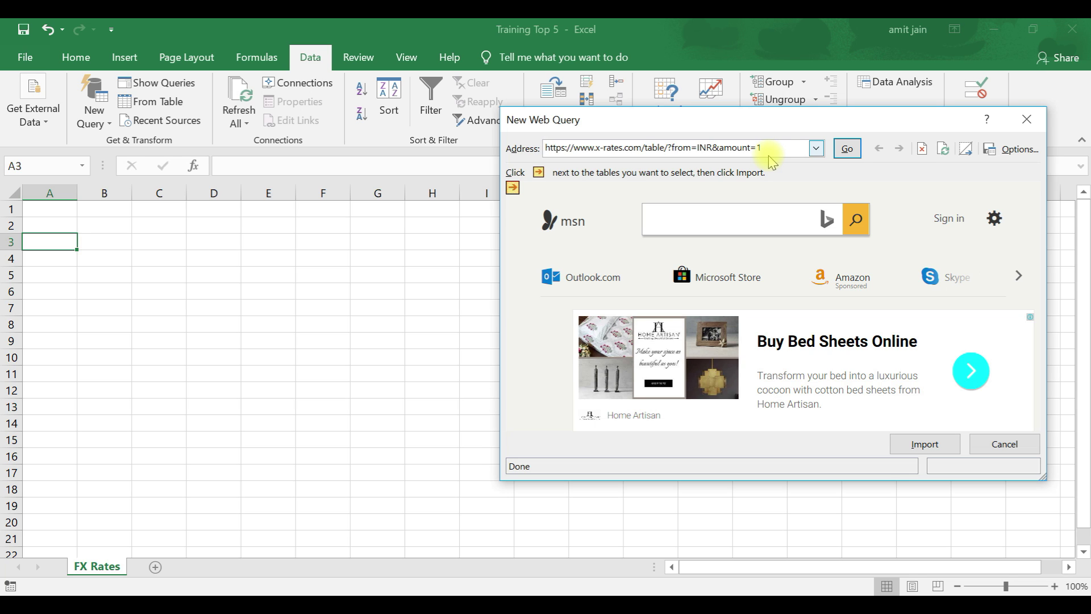
left_click(846, 151)
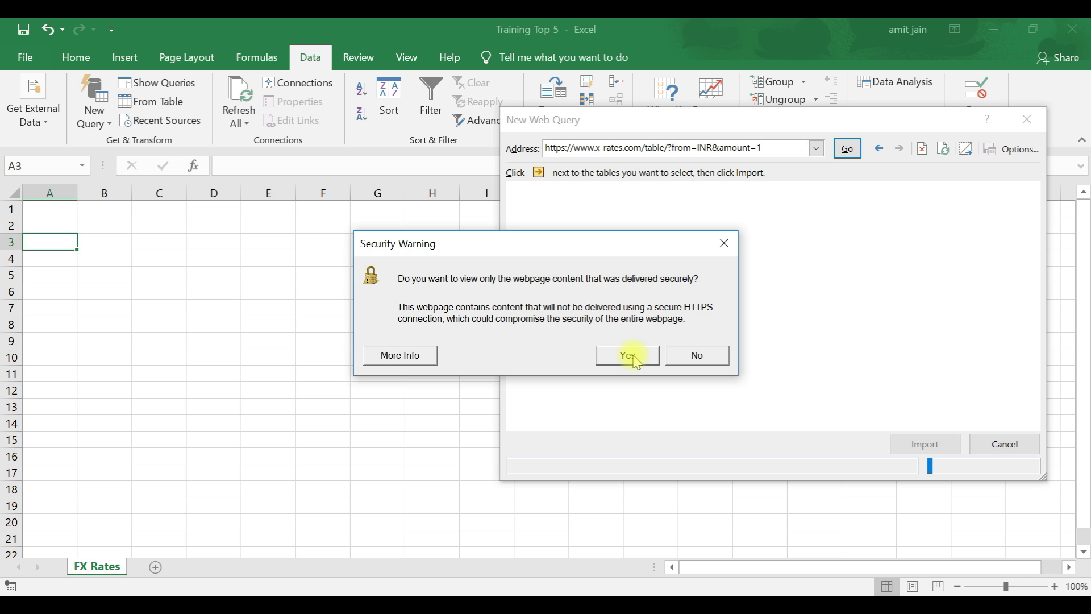
left_click(634, 358)
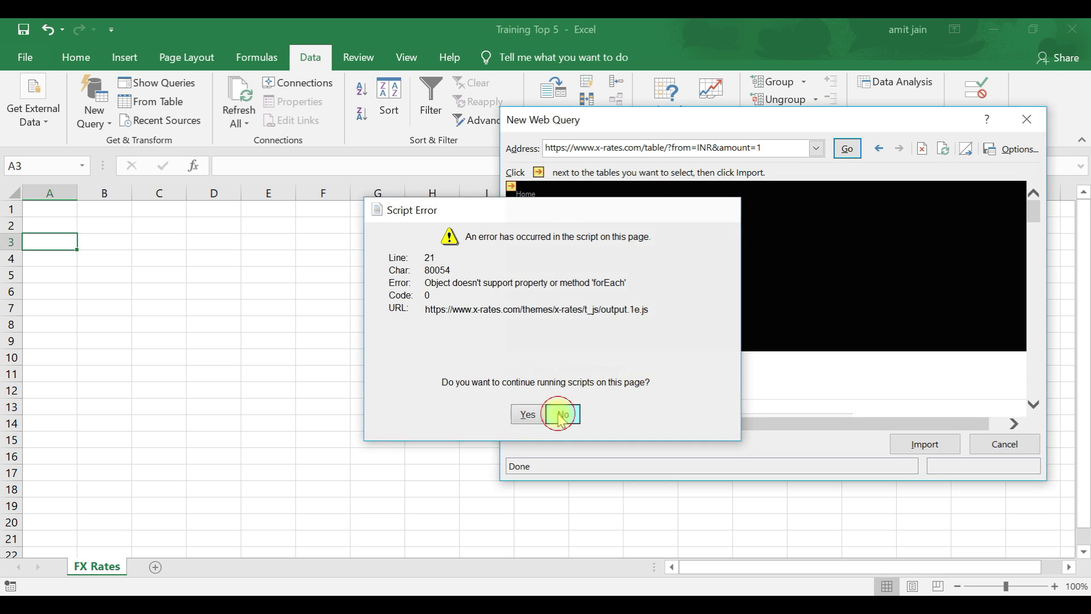
left_click(559, 414)
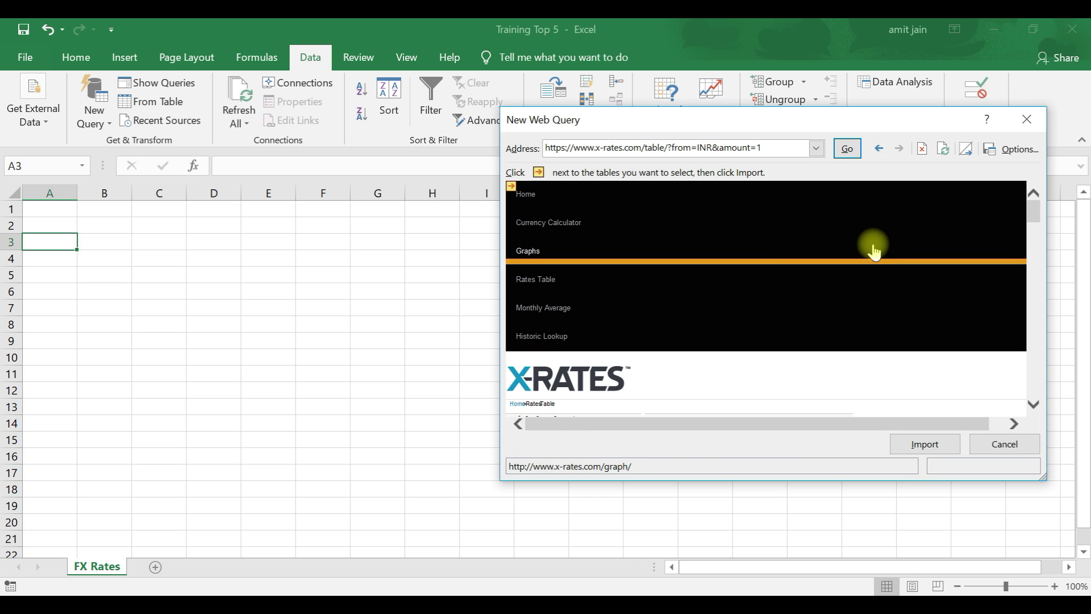
Step: Compare the Top 10 and alphabetical rate tables in the web query with those on the X-Rates page in Chrome
scroll(844, 289, "down", 3)
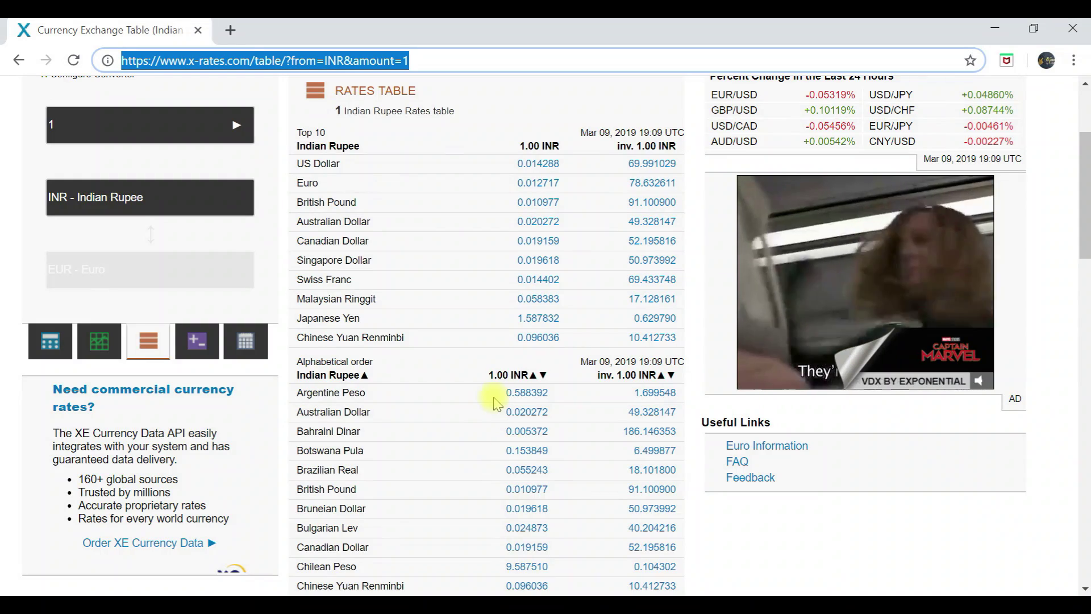
scroll(496, 400, "up", 3)
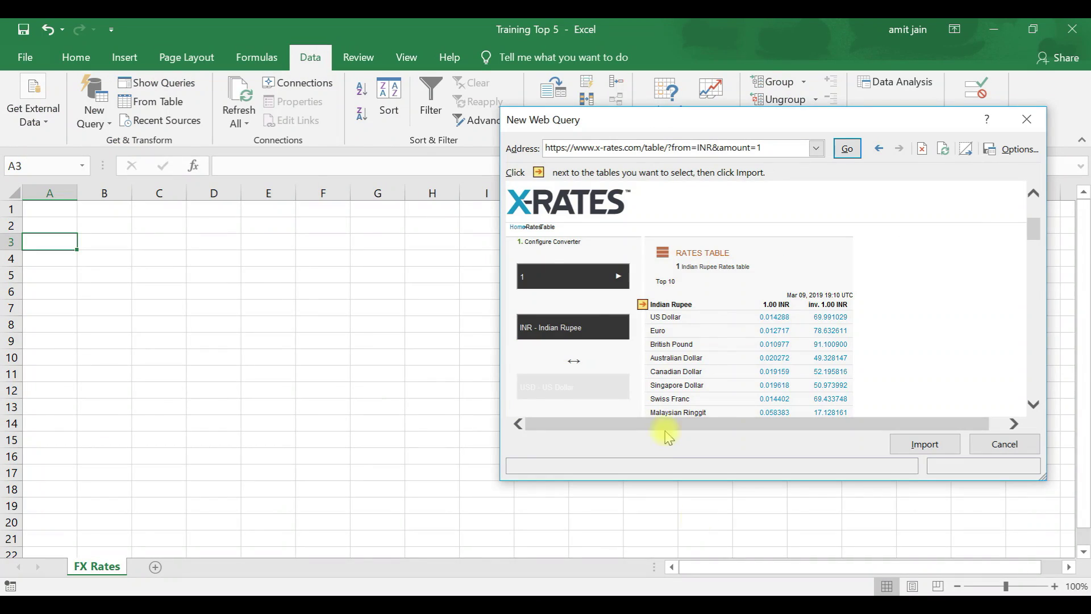
scroll(710, 341, "up", 3)
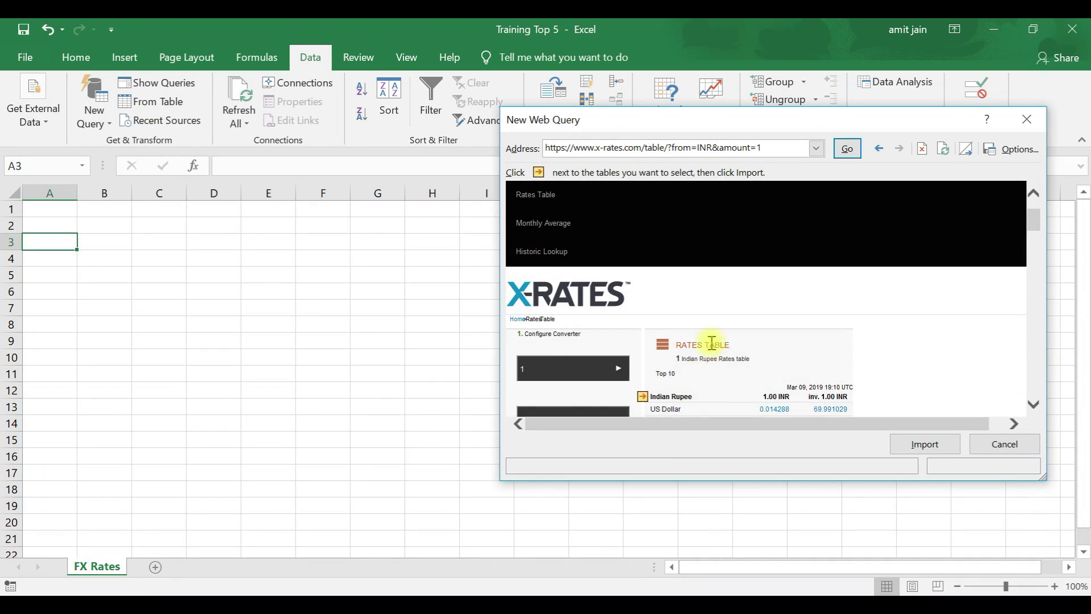
scroll(711, 343, "down", 3)
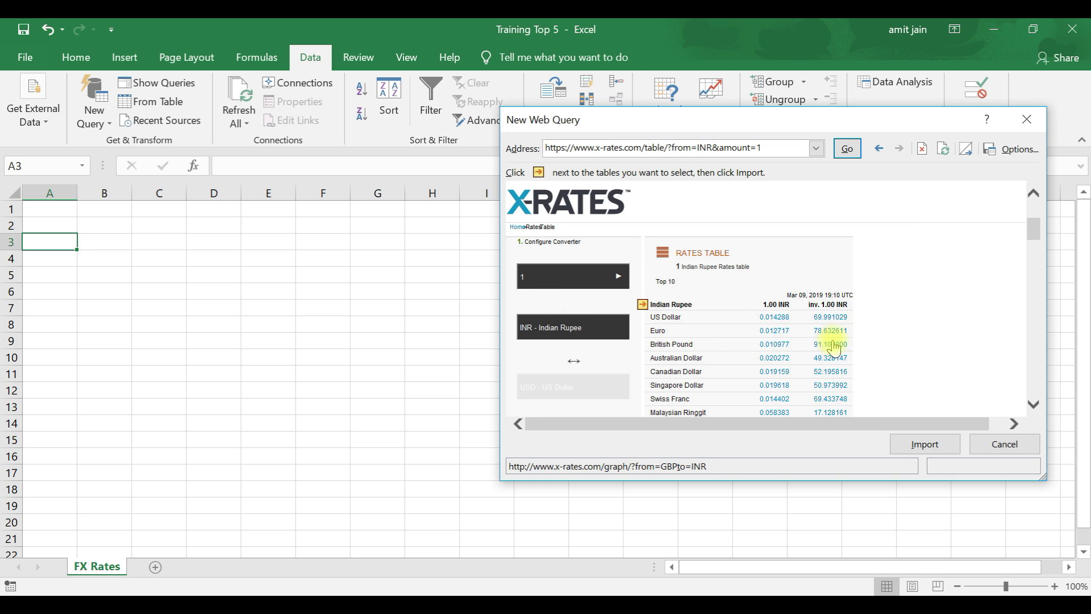
scroll(884, 308, "down", 2)
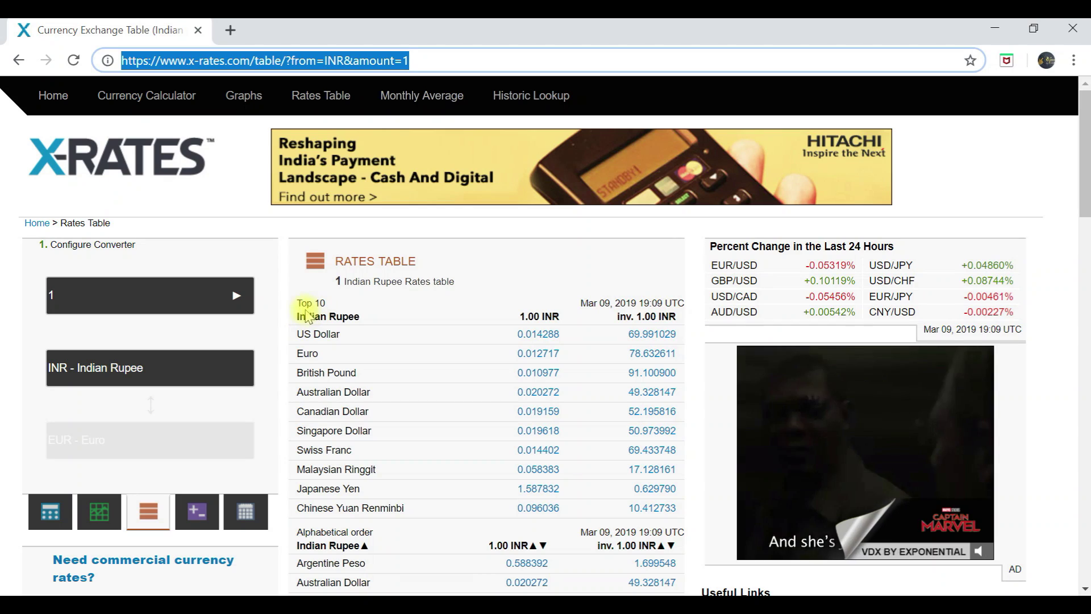
left_click_drag(297, 306, 362, 323)
scroll(361, 319, "down", 5)
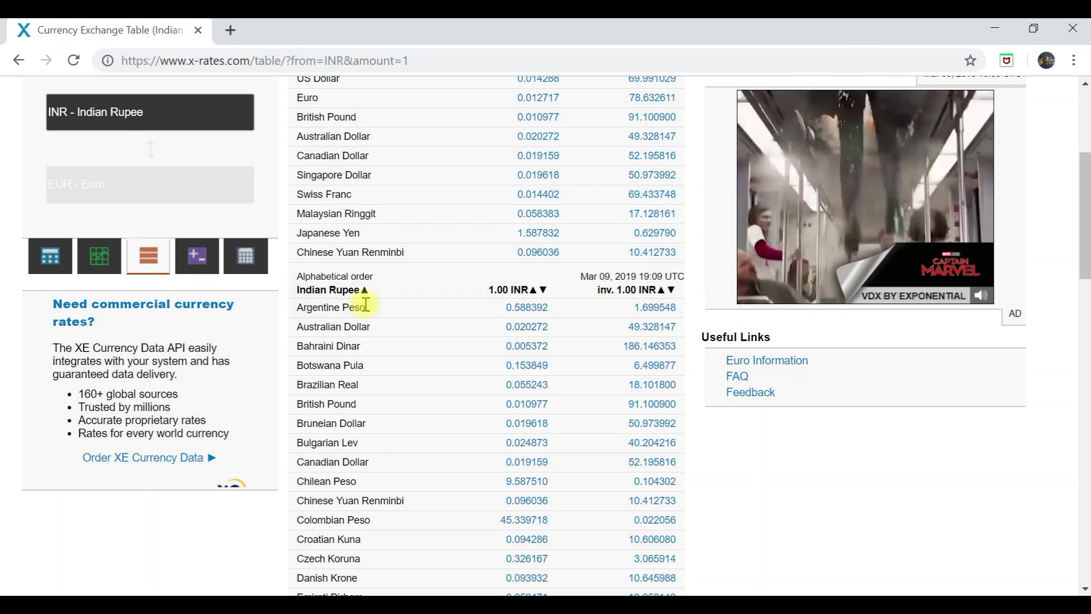
scroll(366, 308, "up", 5)
left_click(659, 605)
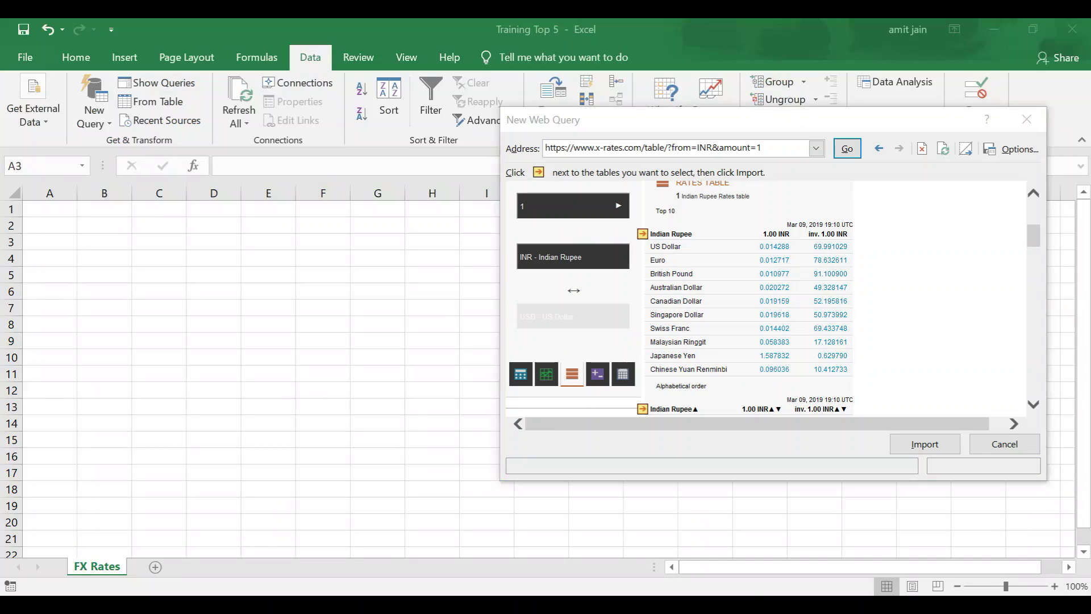
Step: Select both the Top 10 and the alphabetical Indian Rupee rate tables for the web query
scroll(841, 409, "up", 1)
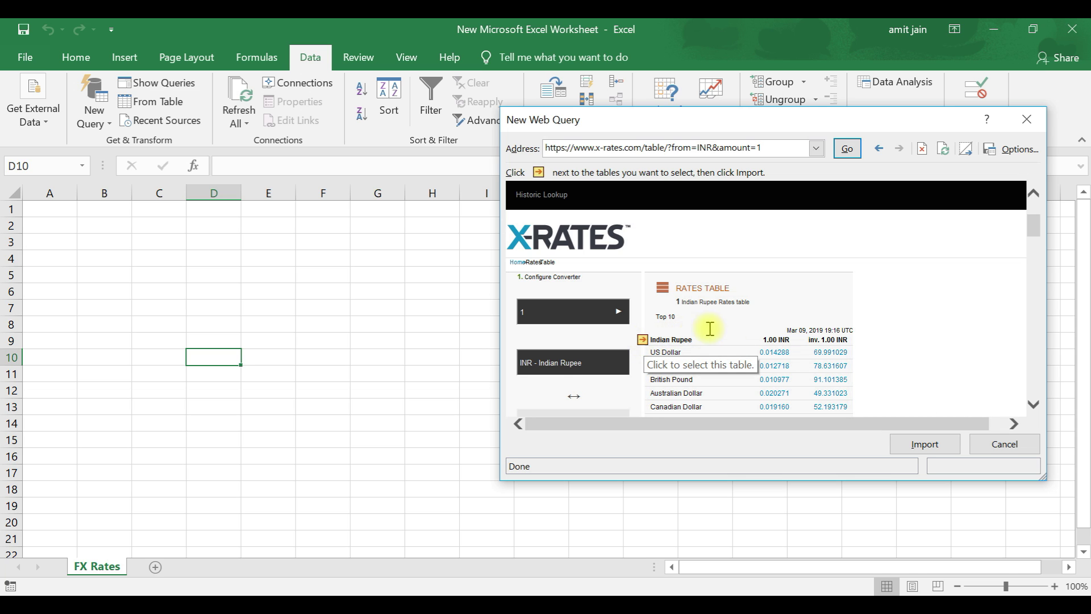
scroll(737, 333, "down", 1)
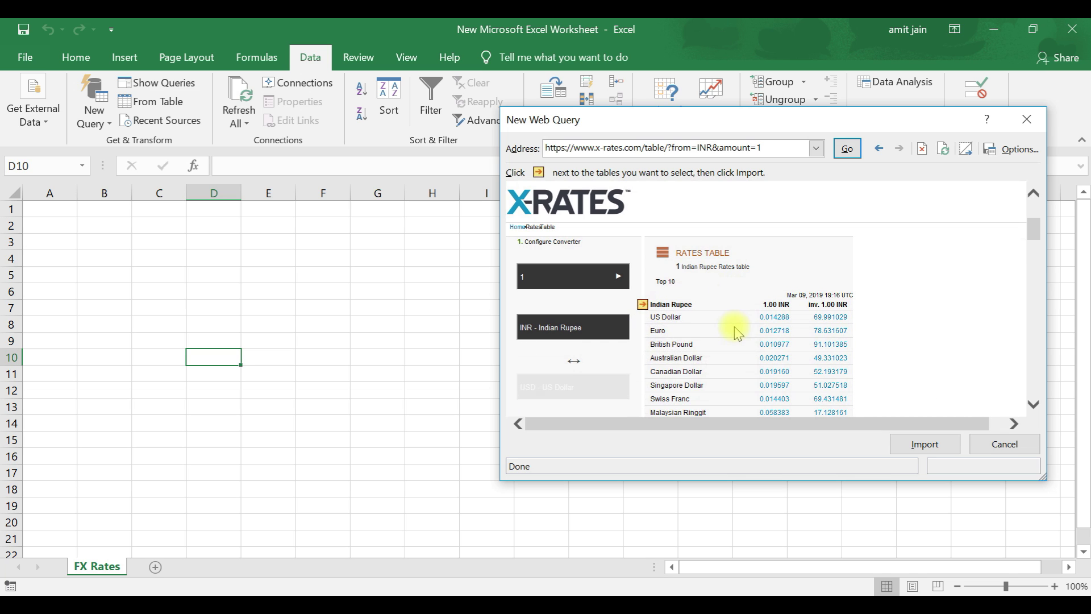
left_click(642, 305)
scroll(741, 333, "down", 7)
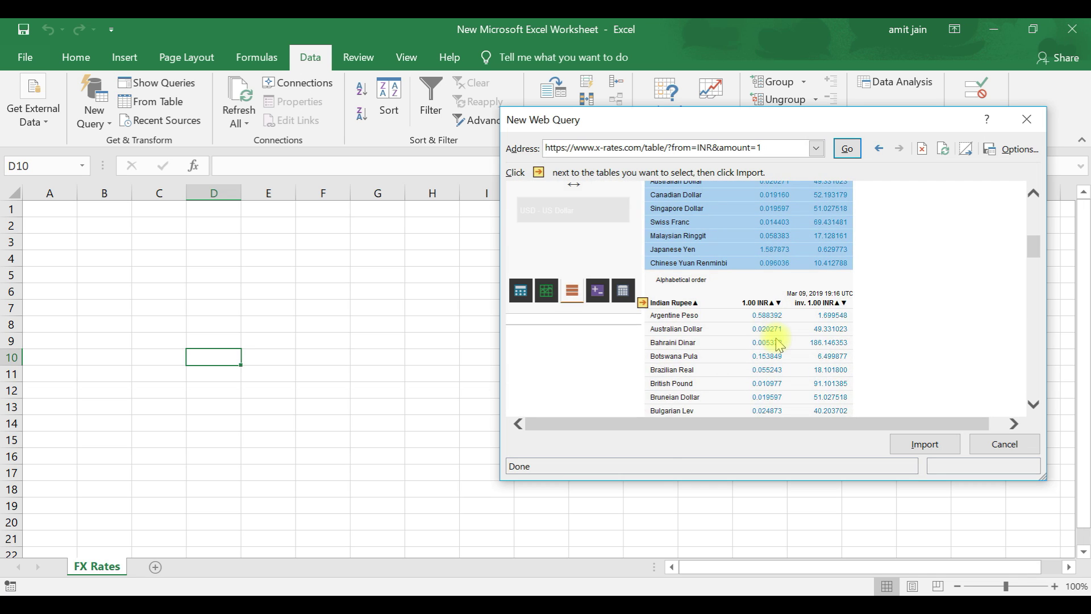
scroll(741, 333, "down", 15)
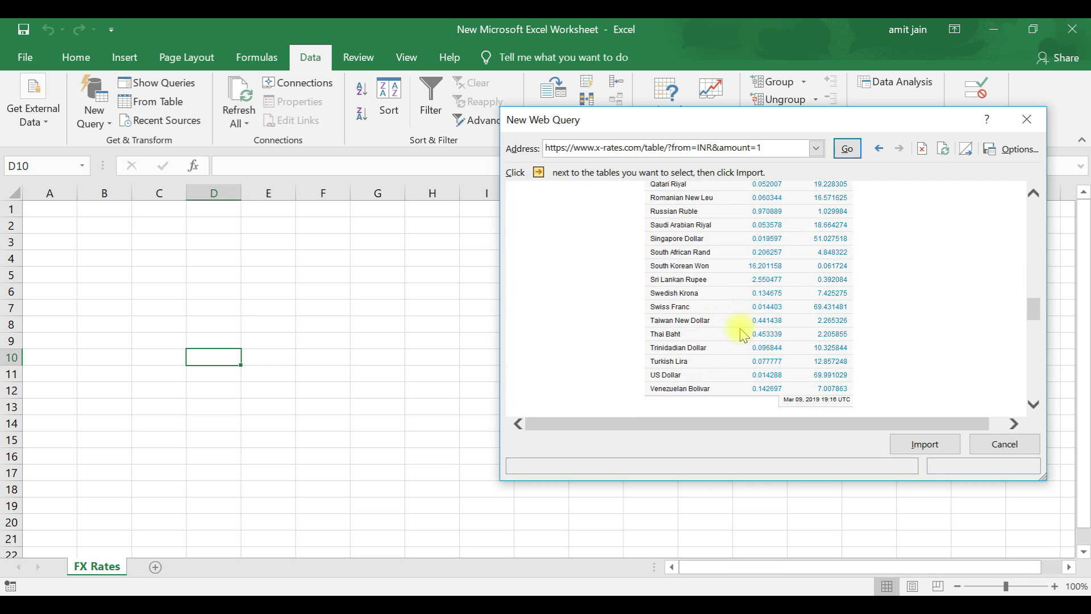
scroll(742, 332, "up", 18)
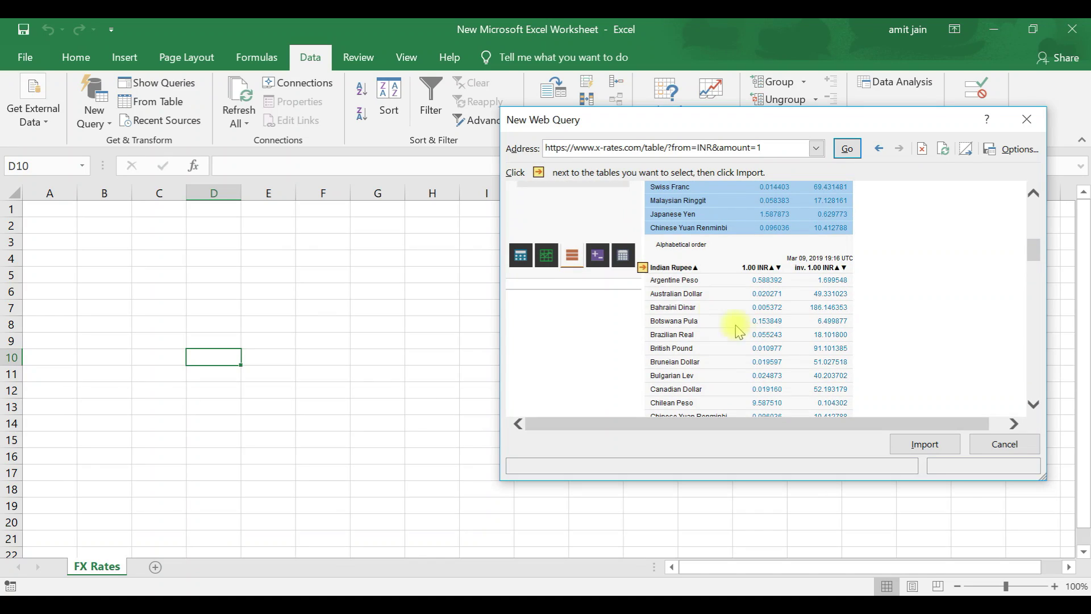
left_click(642, 268)
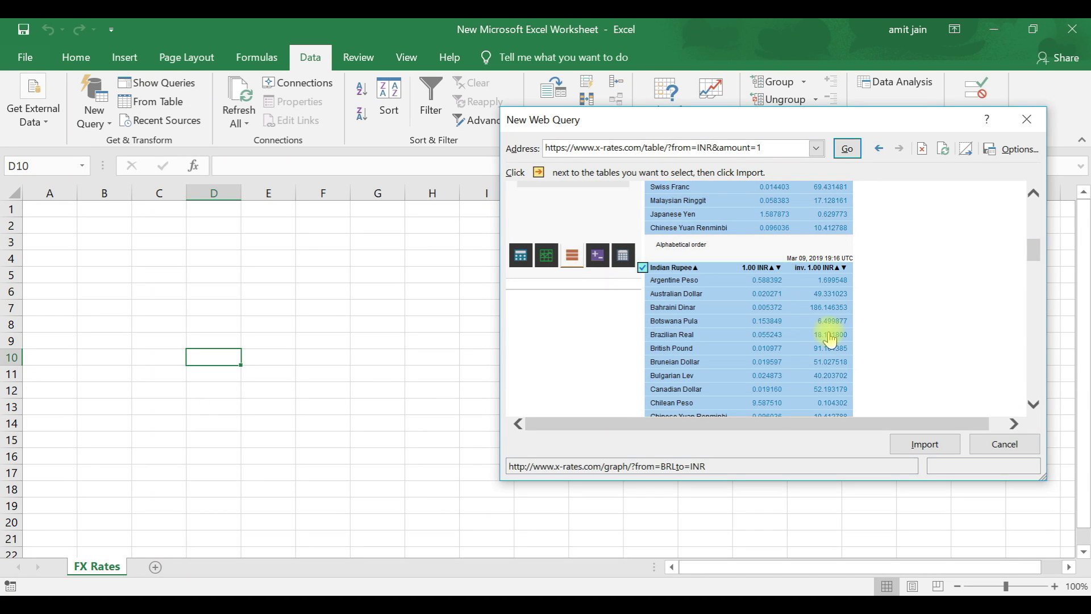
scroll(826, 333, "up", 3)
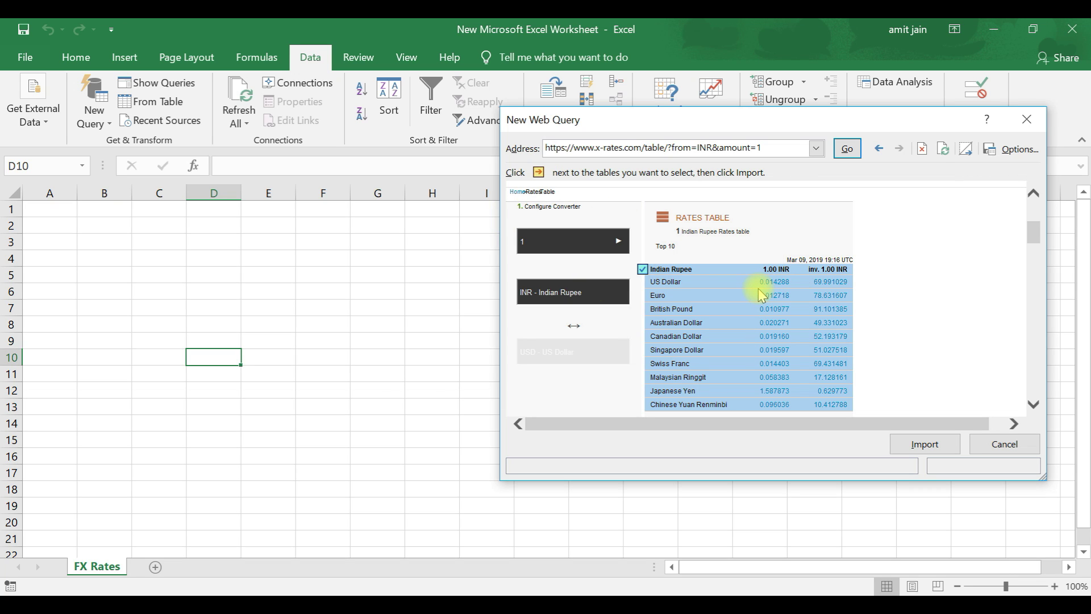
Step: Import the selected rate tables into the existing FX Rates worksheet starting at cell B3
left_click(916, 441)
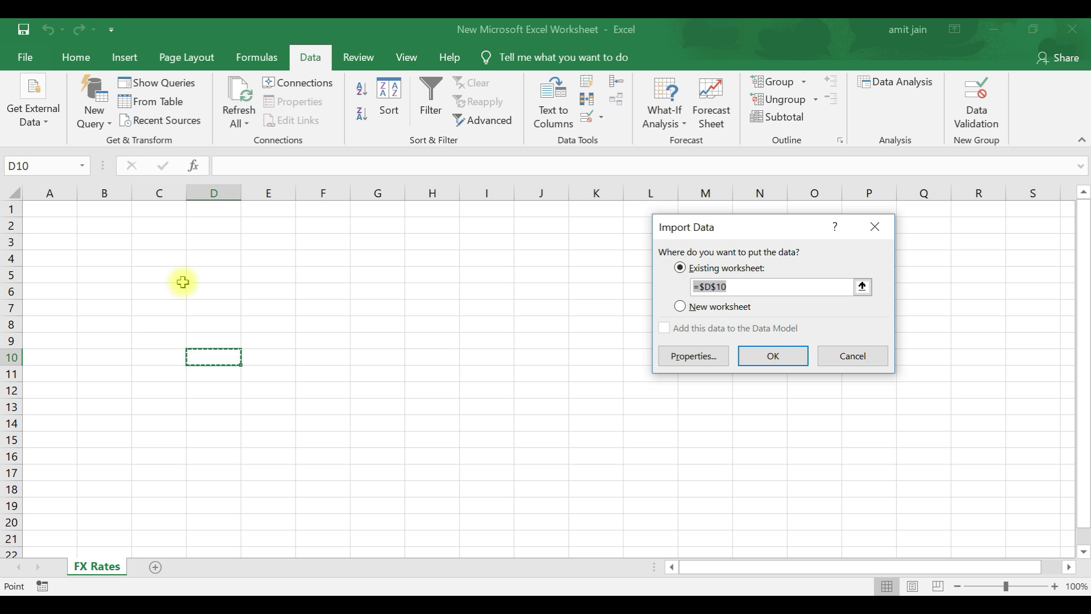
left_click(108, 238)
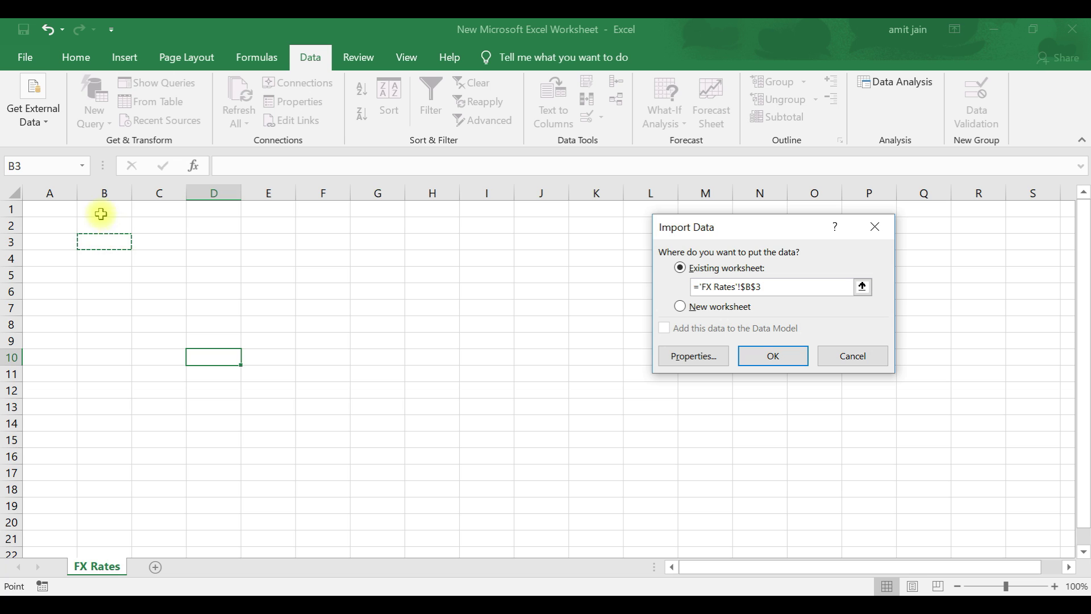
left_click(760, 363)
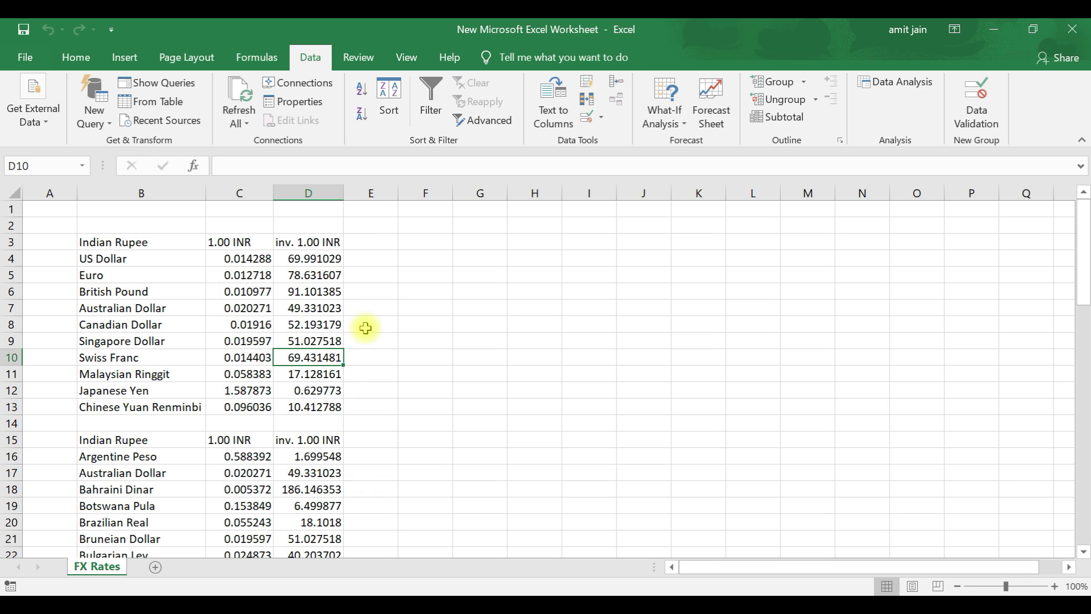
Step: Review the imported Top 10 and alphabetical Indian Rupee rate tables in the worksheet
left_click(102, 242)
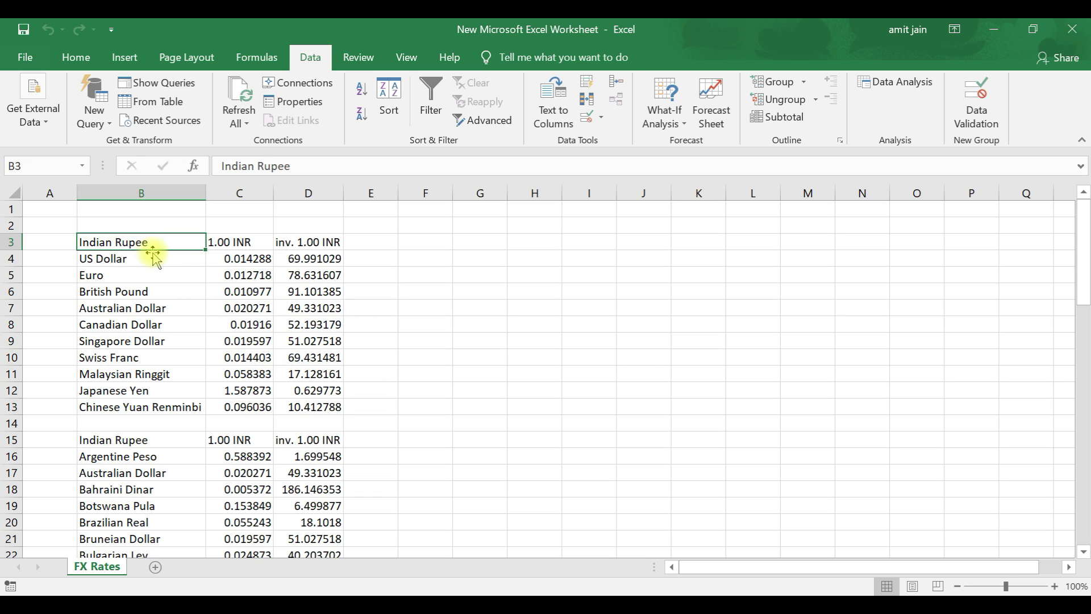
left_click(291, 242)
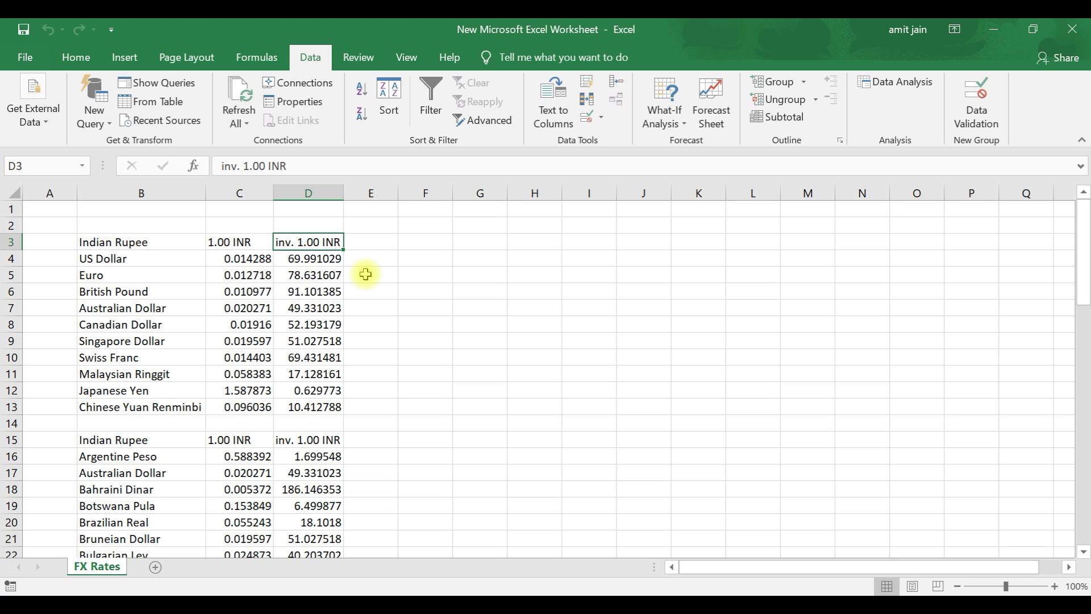
left_click_drag(114, 242, 318, 407)
scroll(312, 392, "down", 5)
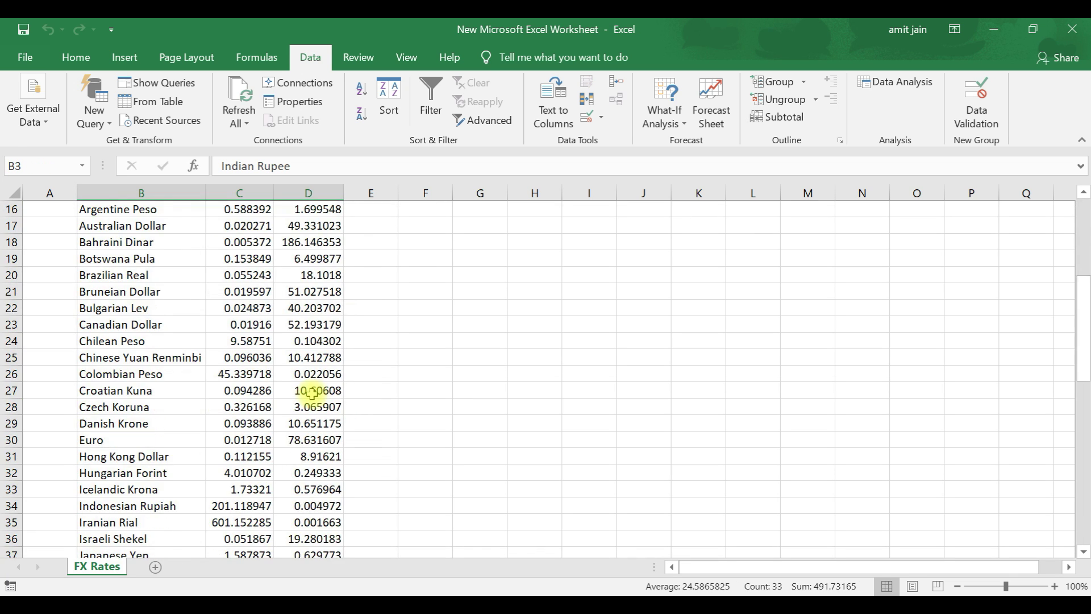
scroll(312, 392, "down", 12)
scroll(312, 392, "up", 17)
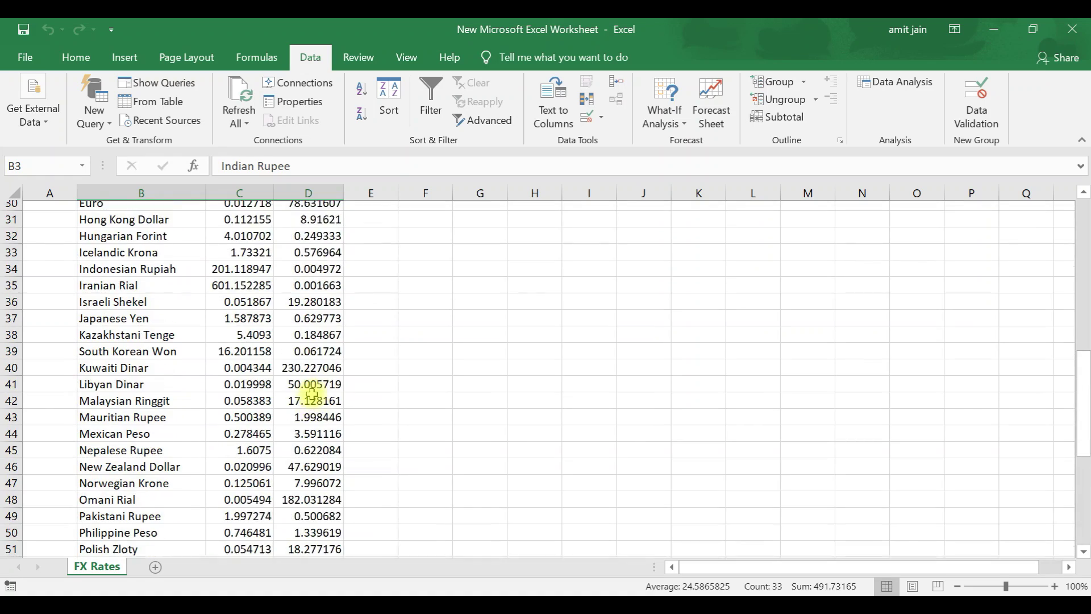
Step: Set the connection properties of the imported rate tables to refresh data when opening the file
left_click(158, 438)
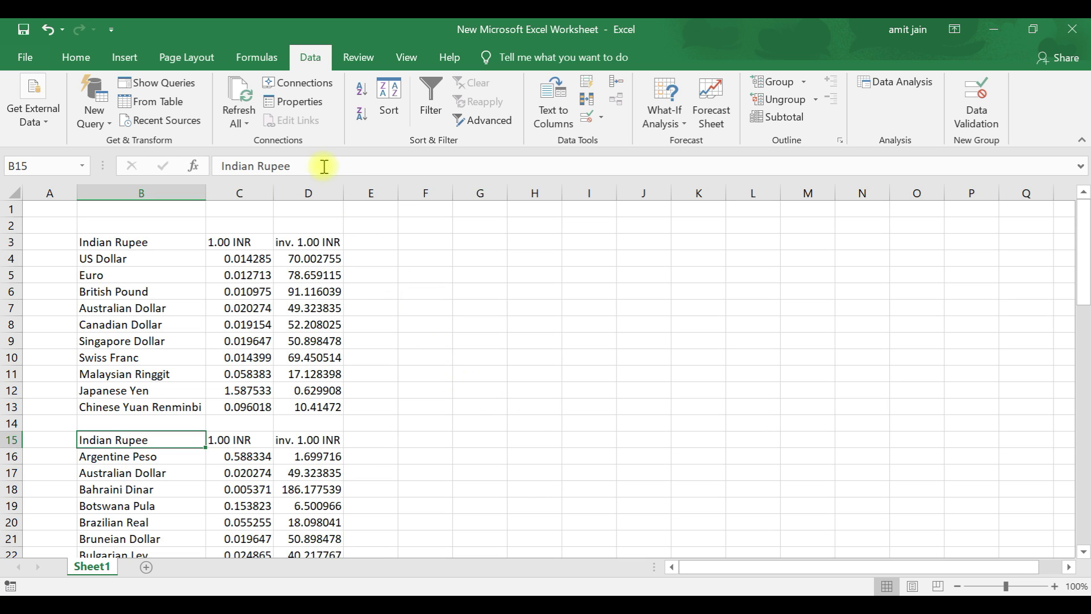
left_click(239, 123)
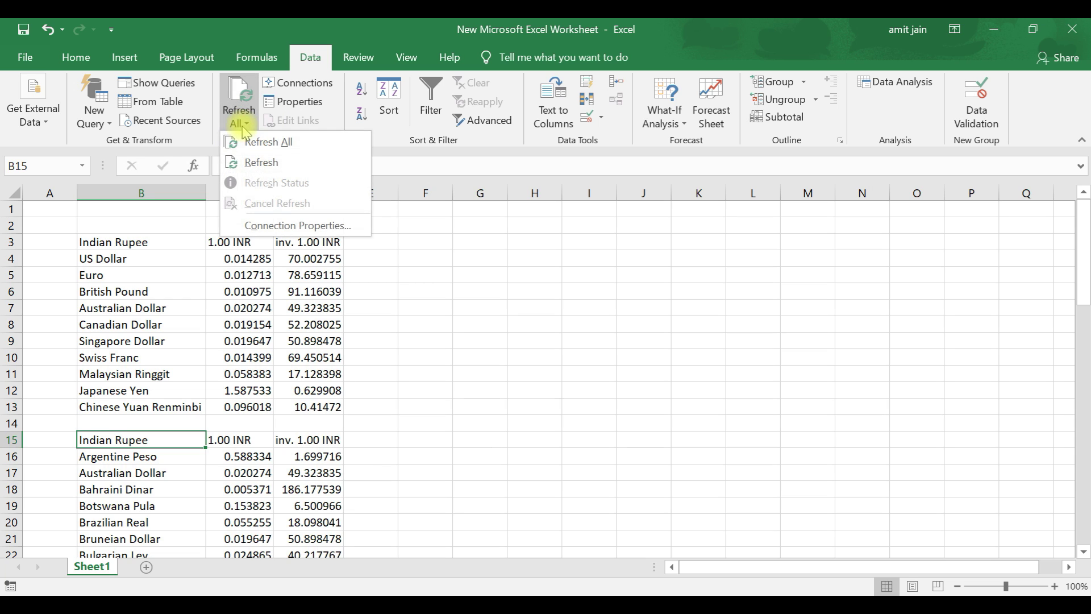
left_click(280, 228)
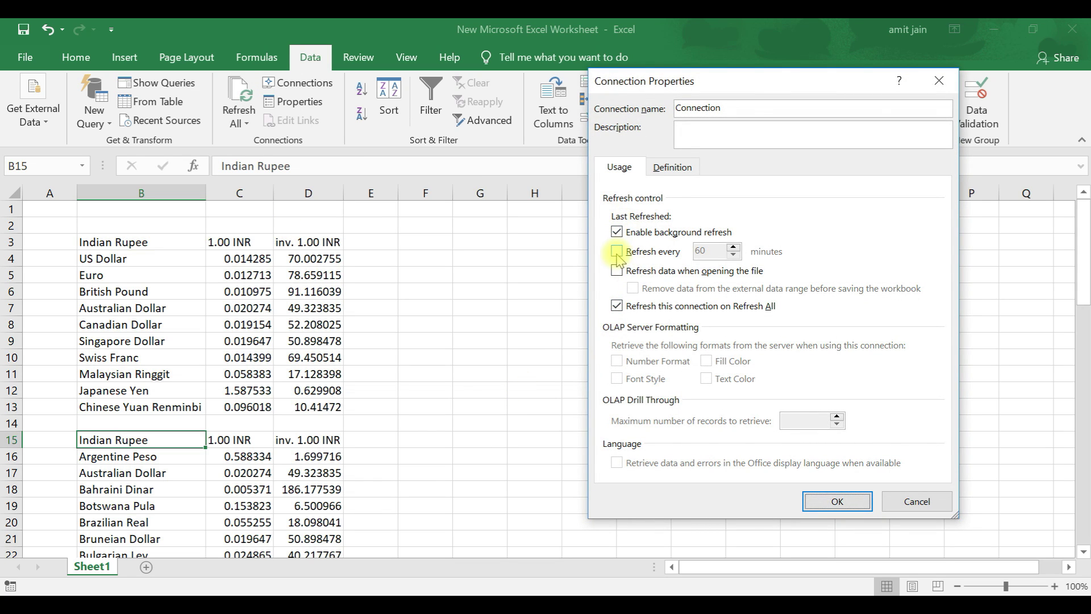
left_click(632, 273)
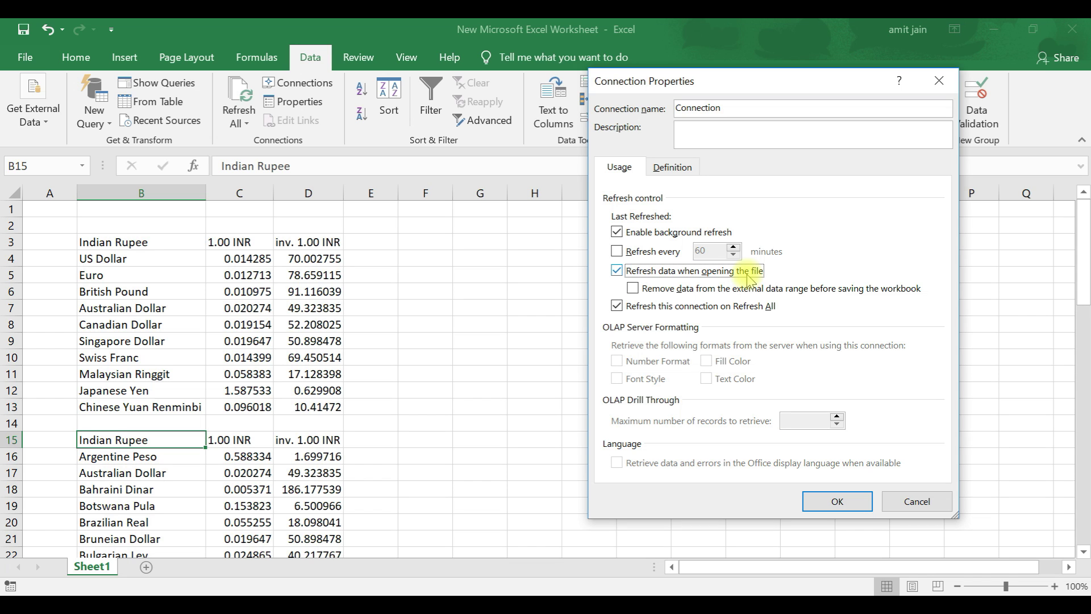
left_click(837, 501)
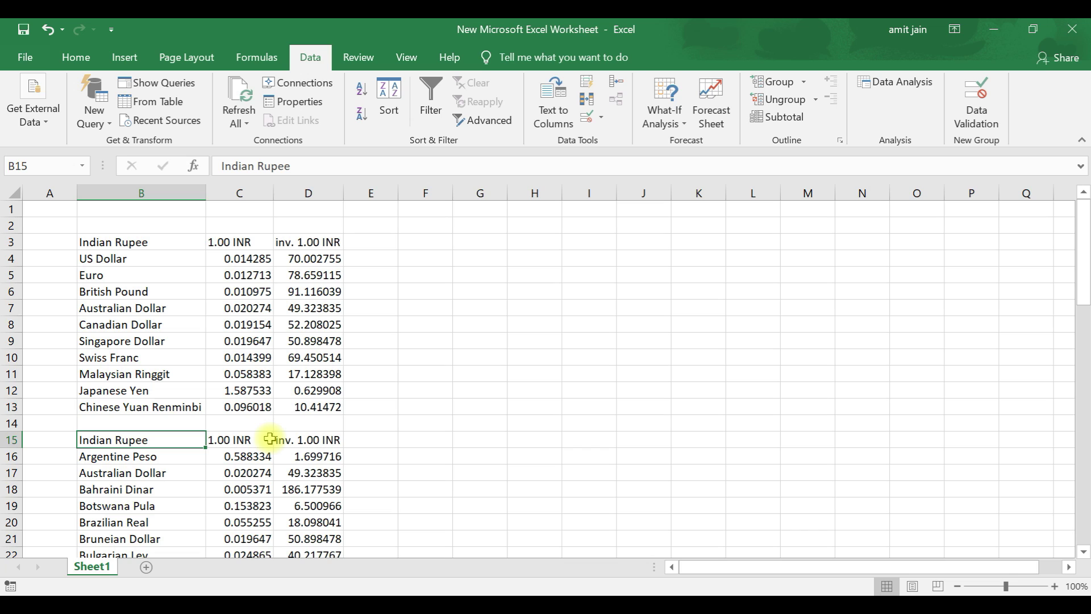
Step: Close and reopen the exchange rate workbook, enabling its external data connections
left_click(1070, 33)
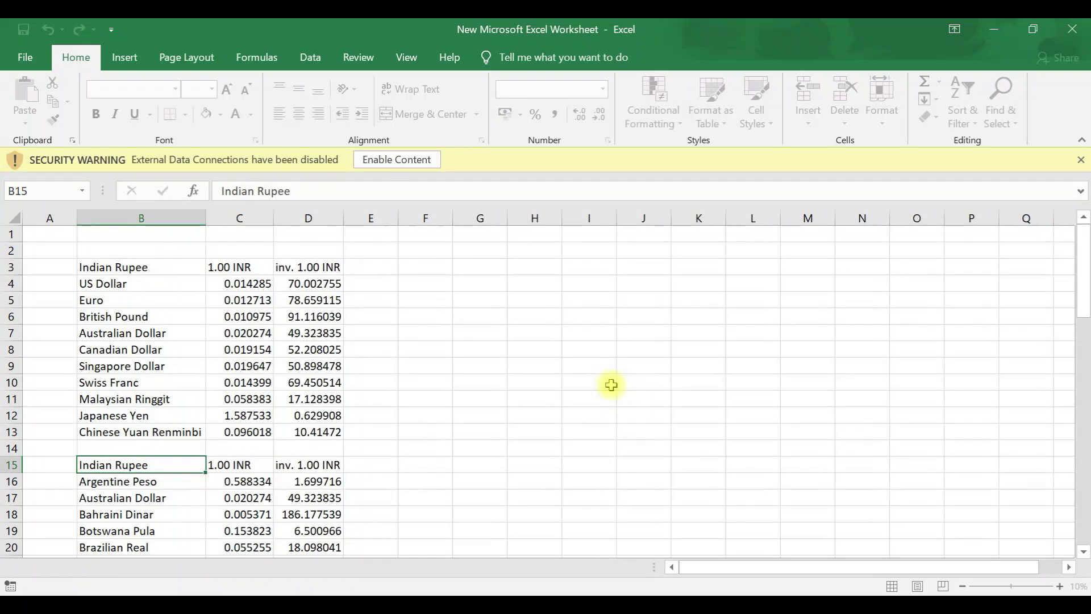
left_click(408, 160)
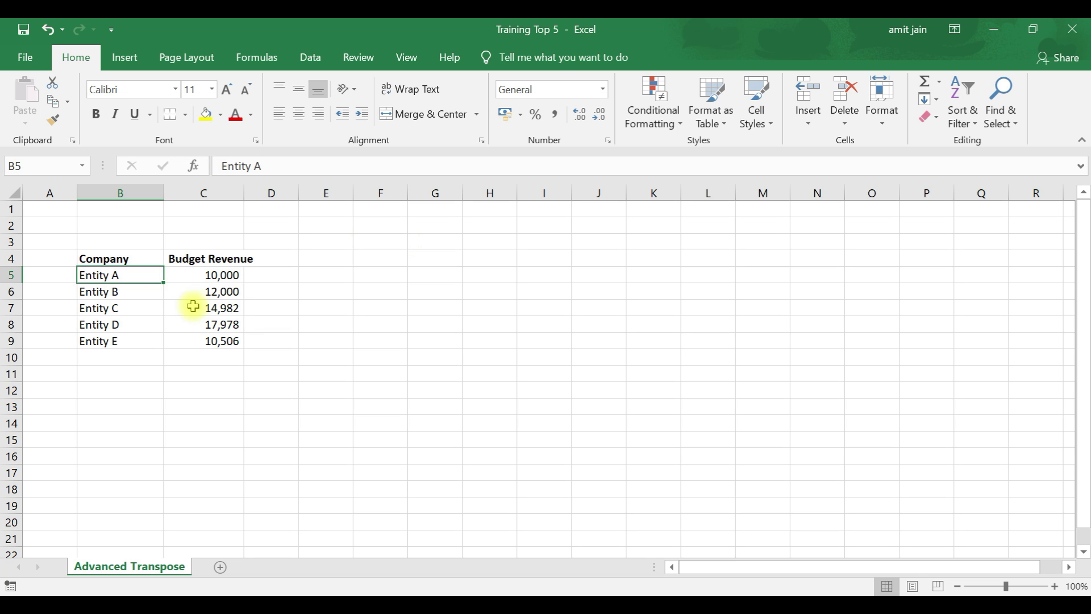
Step: Examine the vertical Company and Budget Revenue table in the Training Top 5 workbook and the empty cells available for a horizontal layout
left_click(152, 272)
left_click_drag(152, 273, 152, 341)
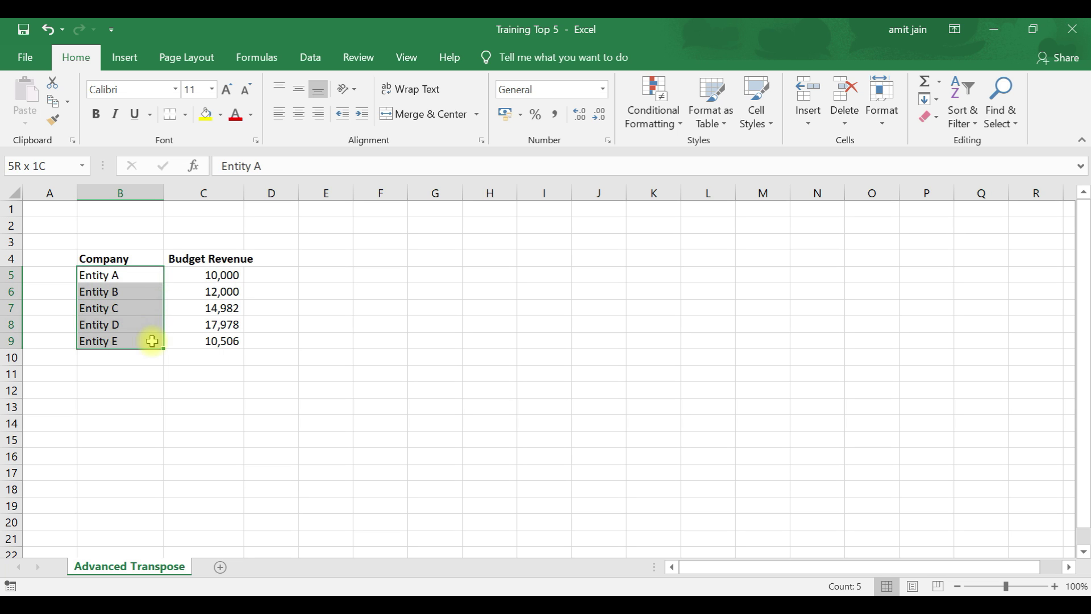
left_click_drag(119, 275, 118, 341)
left_click_drag(382, 341, 711, 343)
left_click(111, 275)
left_click(124, 291)
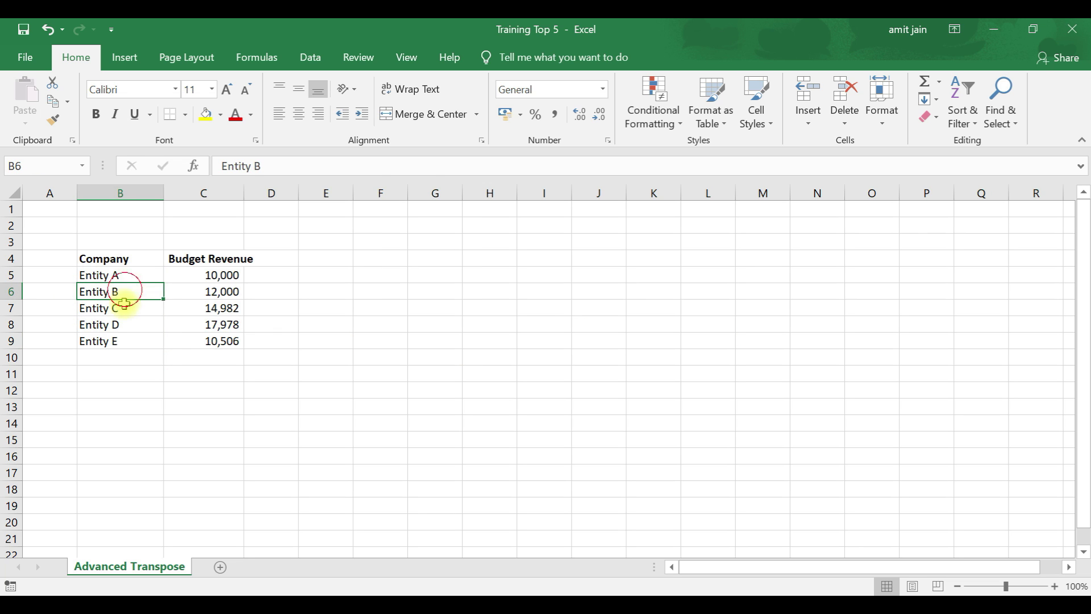
left_click(455, 323)
left_click(491, 325)
left_click(541, 325)
left_click(592, 322)
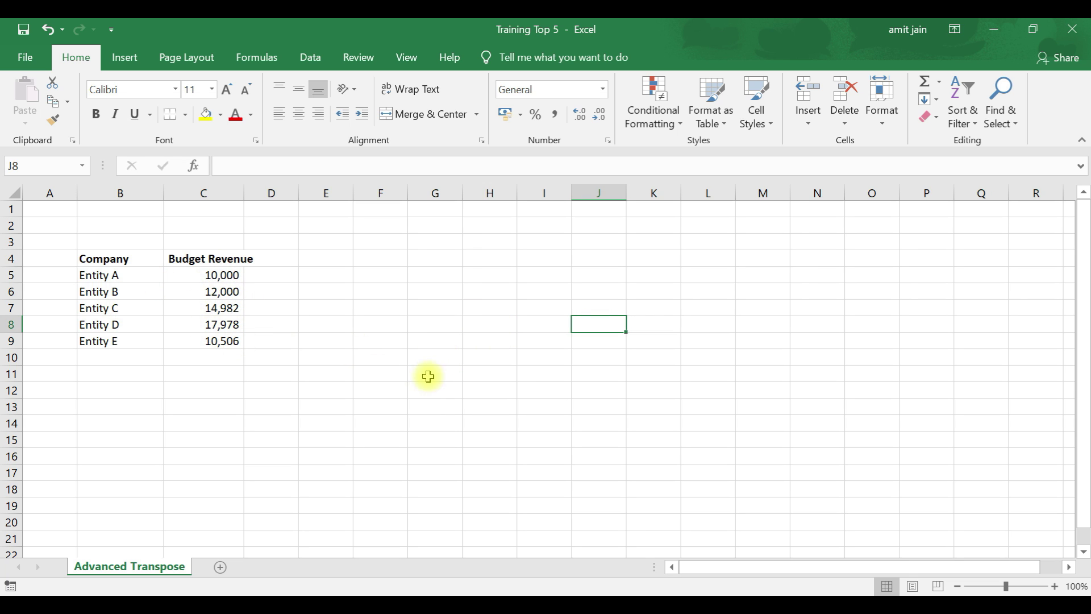
Step: Copy the company and budget revenue entries in B5:C9 and paste them at G8 as transposed values
left_click_drag(93, 274, 196, 353)
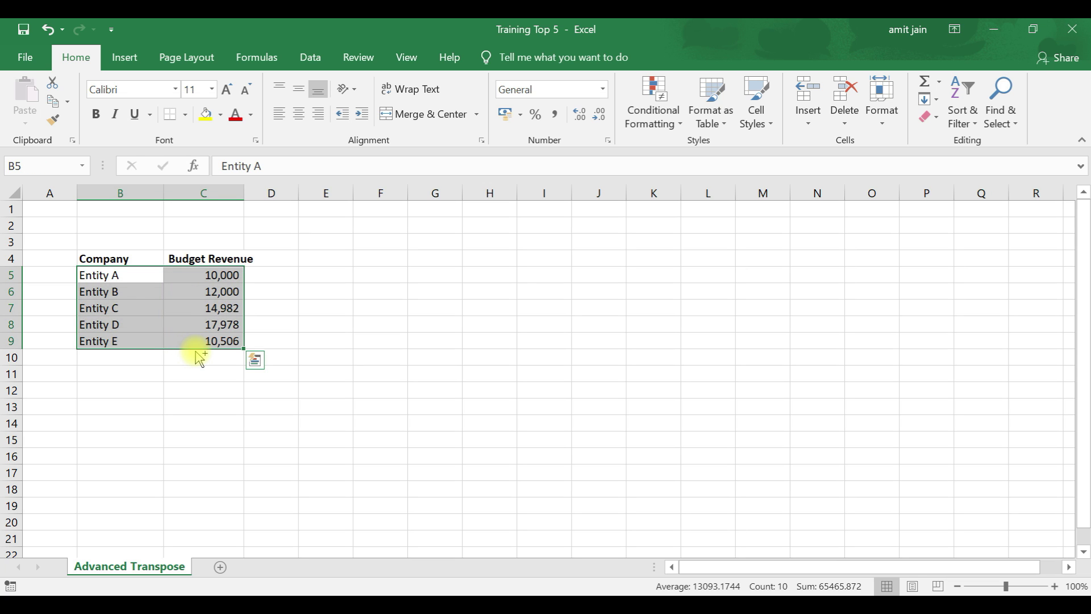
key("ctrl+c")
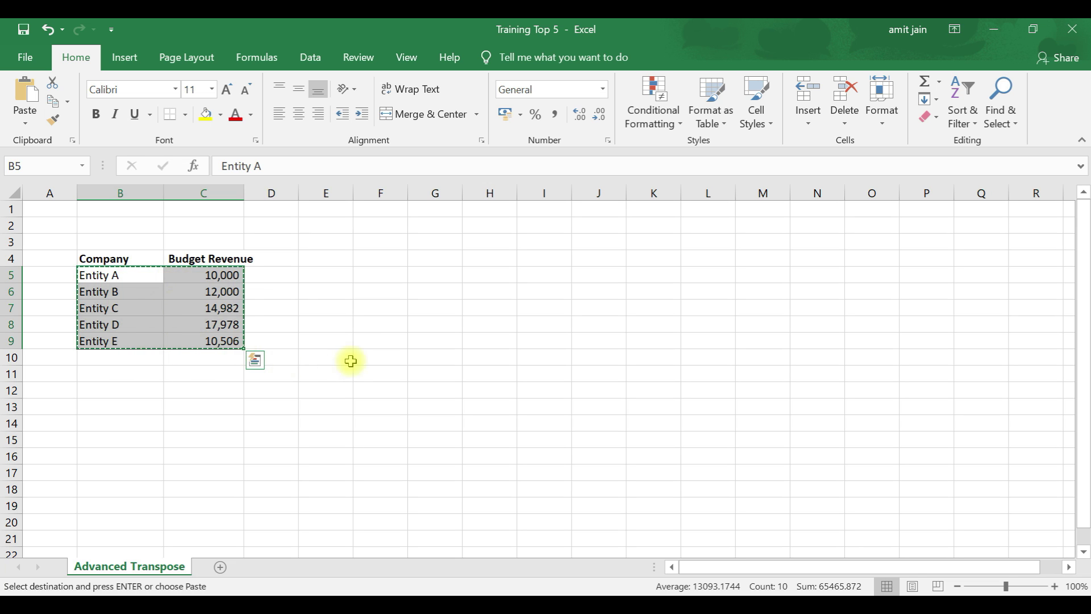
left_click(425, 324)
left_click(23, 113)
left_click(63, 302)
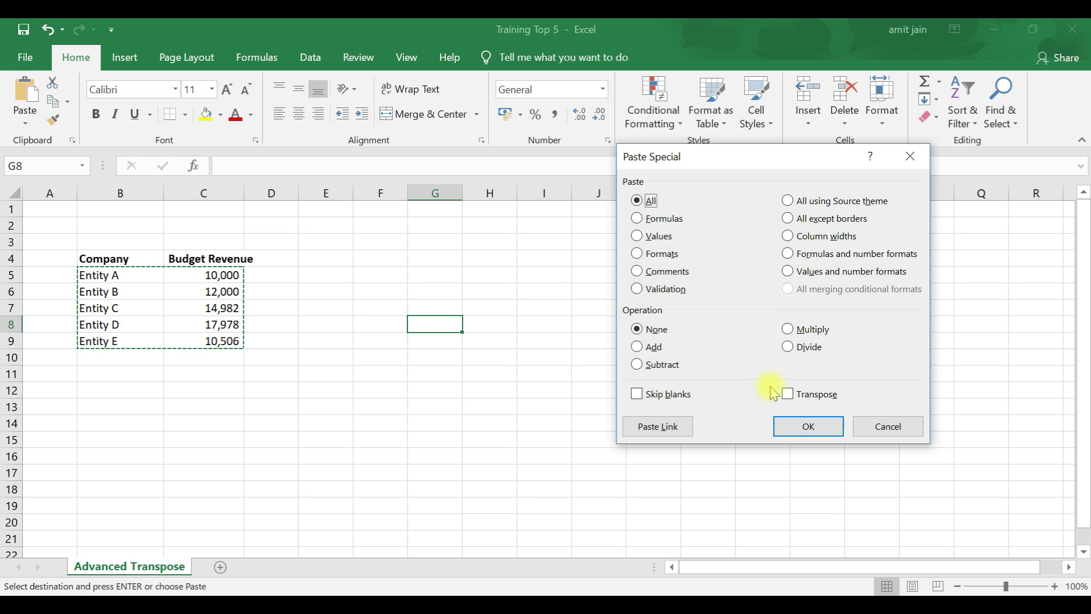
left_click(787, 395)
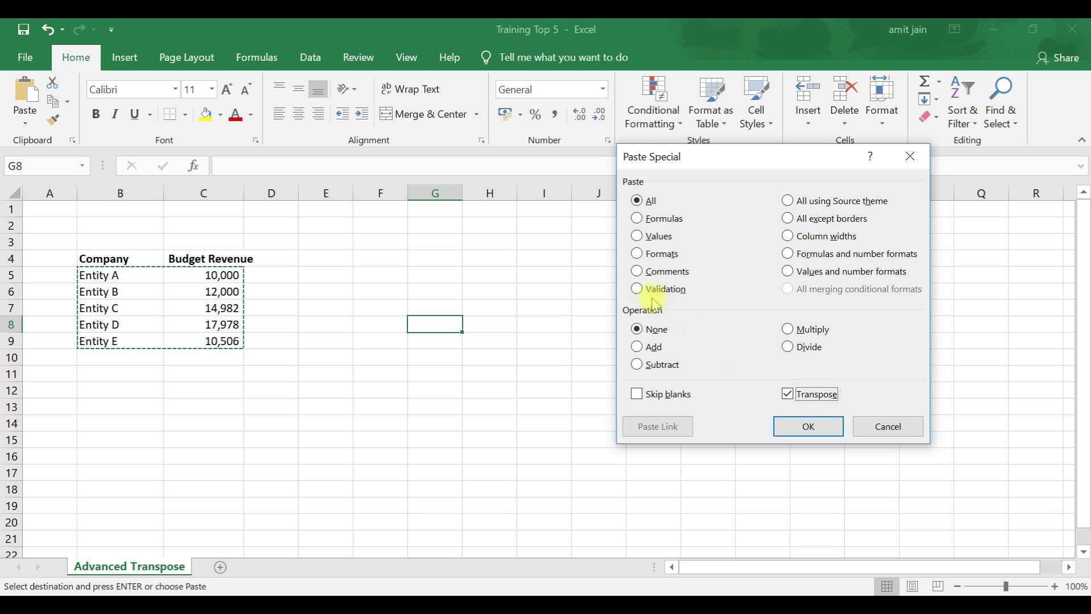
left_click(636, 236)
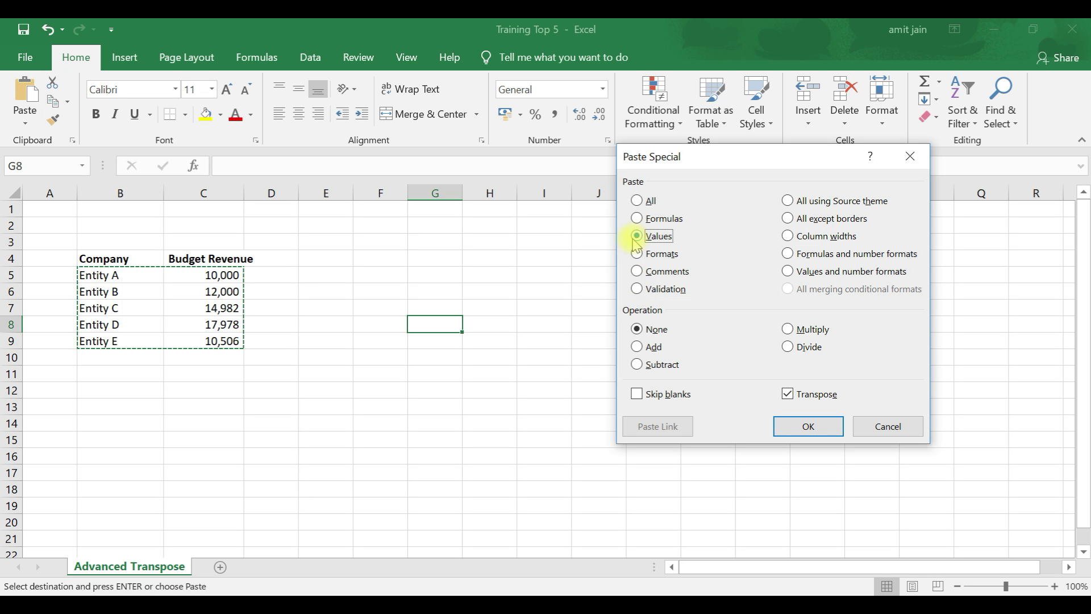
left_click(809, 426)
Step: Compare the transposed entries in G8:K9 with the original Company and Budget Revenue columns
left_click_drag(110, 275, 114, 341)
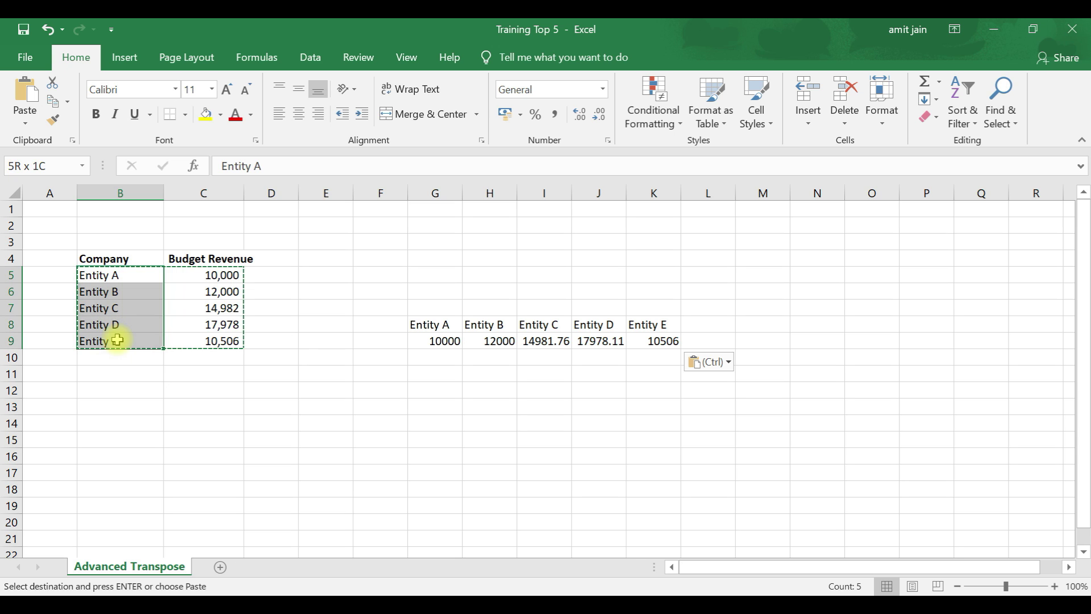
left_click_drag(421, 324, 673, 337)
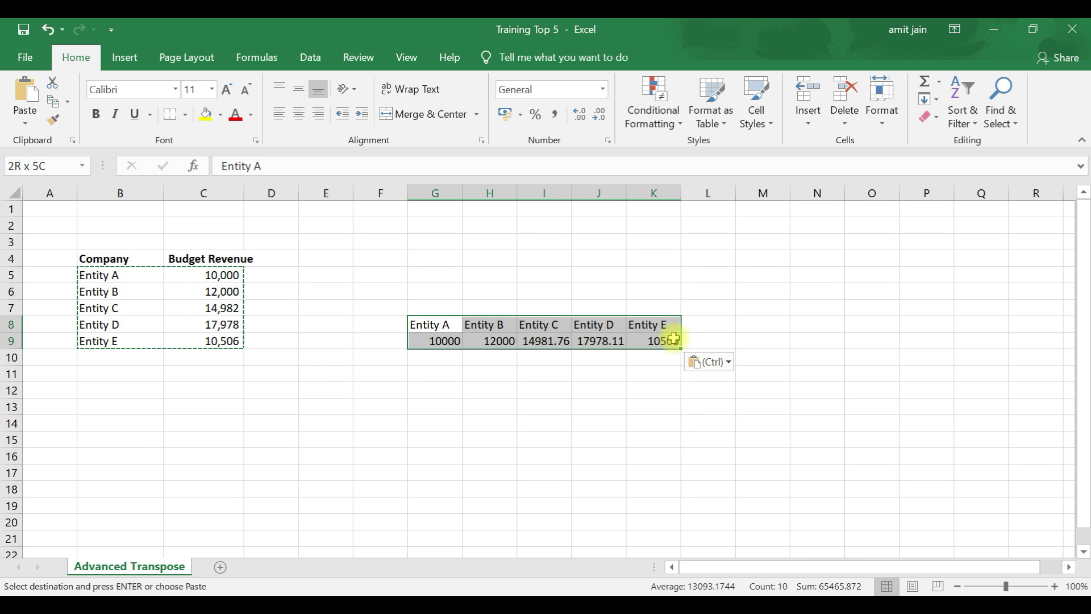
left_click_drag(446, 341, 652, 348)
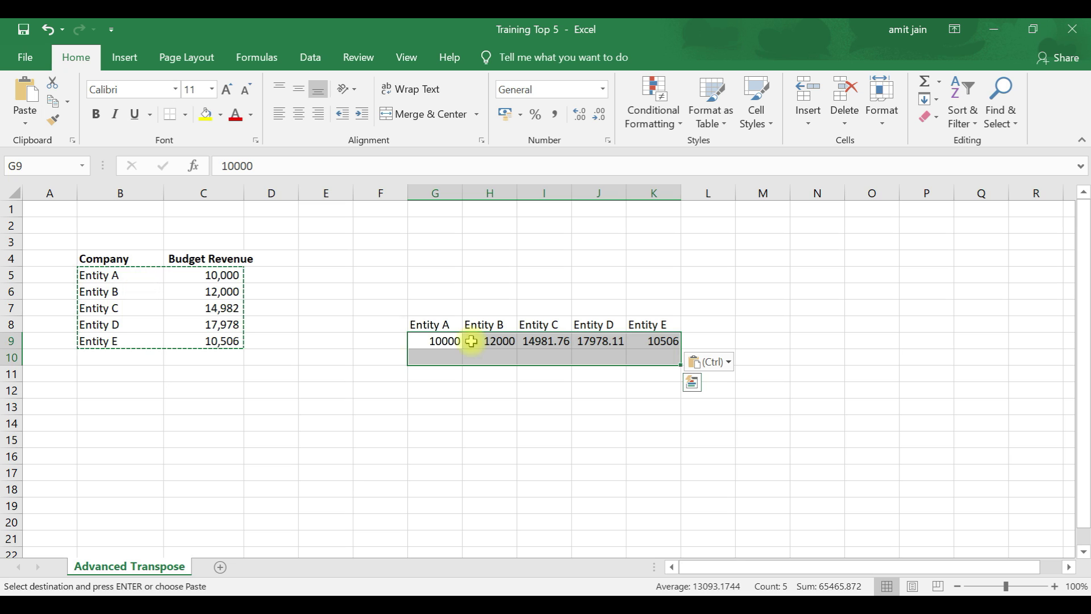
left_click(437, 340)
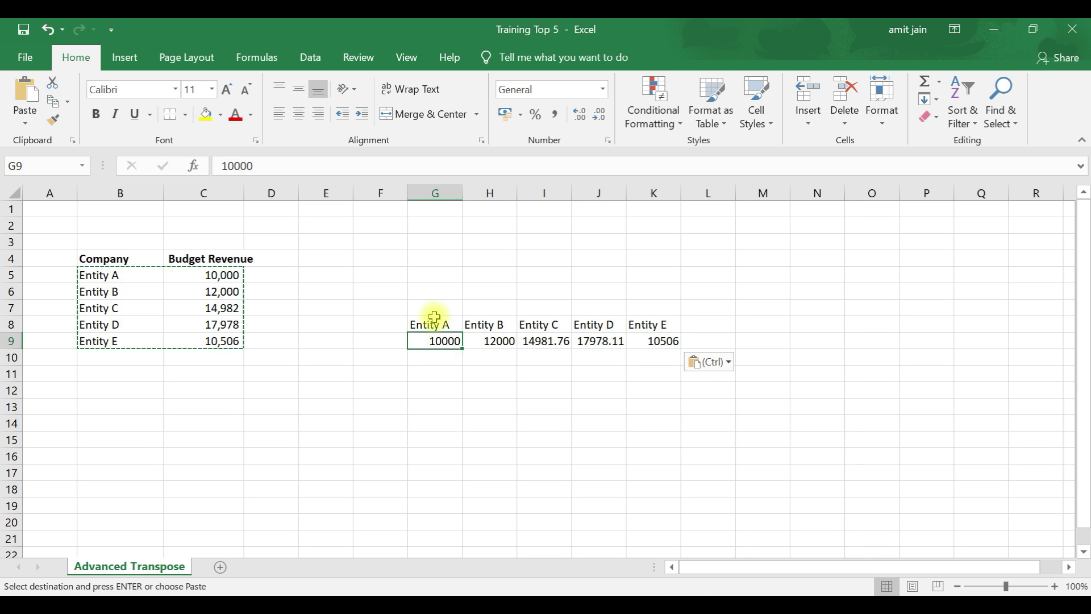
Step: Delete the transposed copy of the company and budget revenue entries from G8:K9
left_click_drag(432, 324, 640, 342)
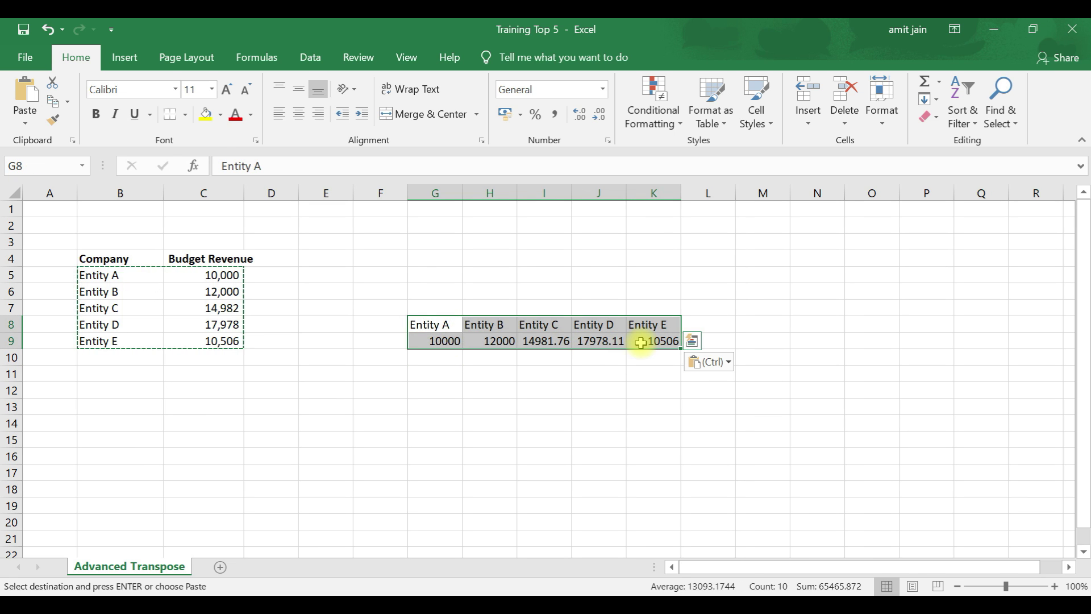
key("Delete")
left_click(446, 328)
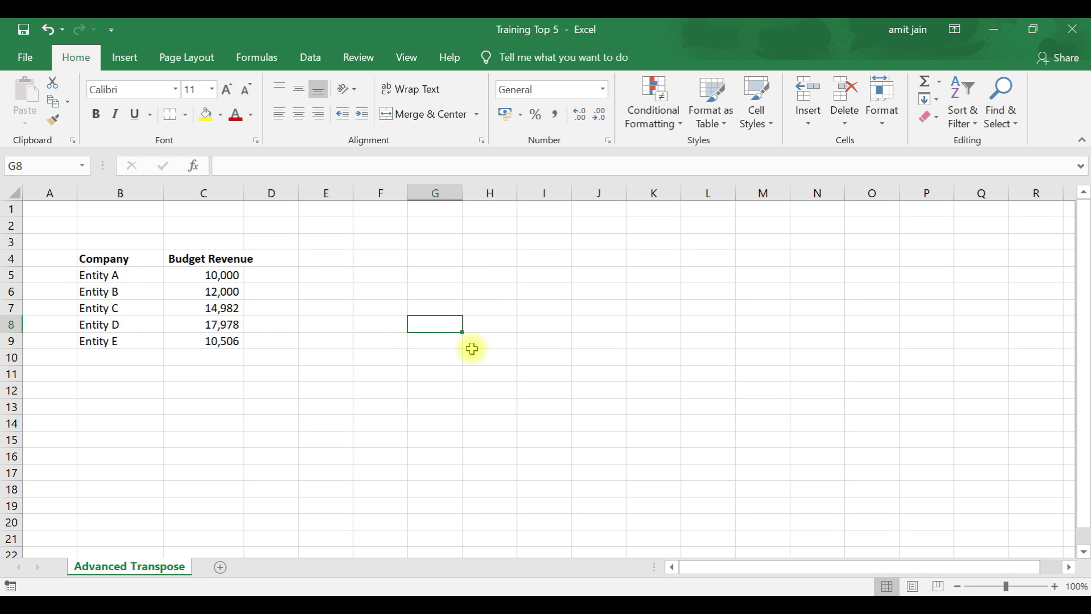
left_click_drag(181, 302, 182, 339)
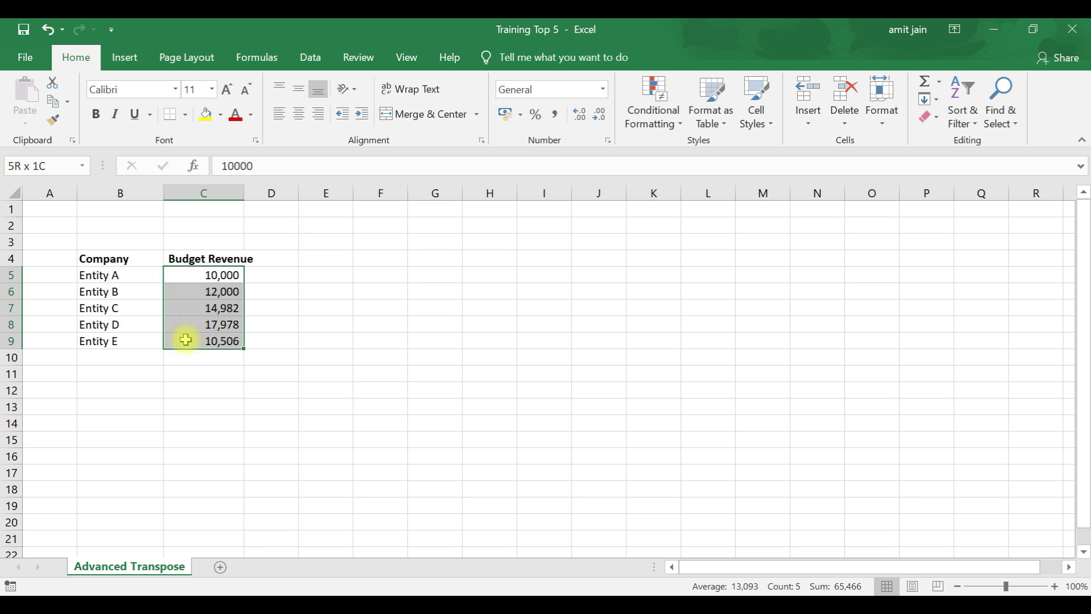
left_click_drag(377, 339, 616, 360)
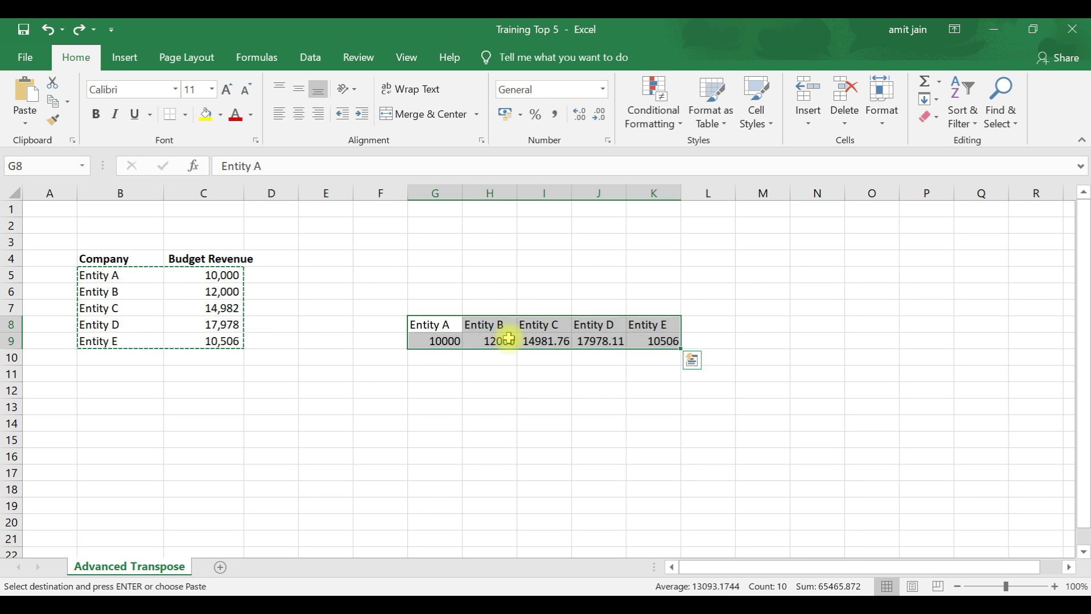
Step: Test whether the transposed copy updates by setting Entity A's budget revenue in C5 to 12000, and undo the change
left_click(434, 340)
left_click(601, 342)
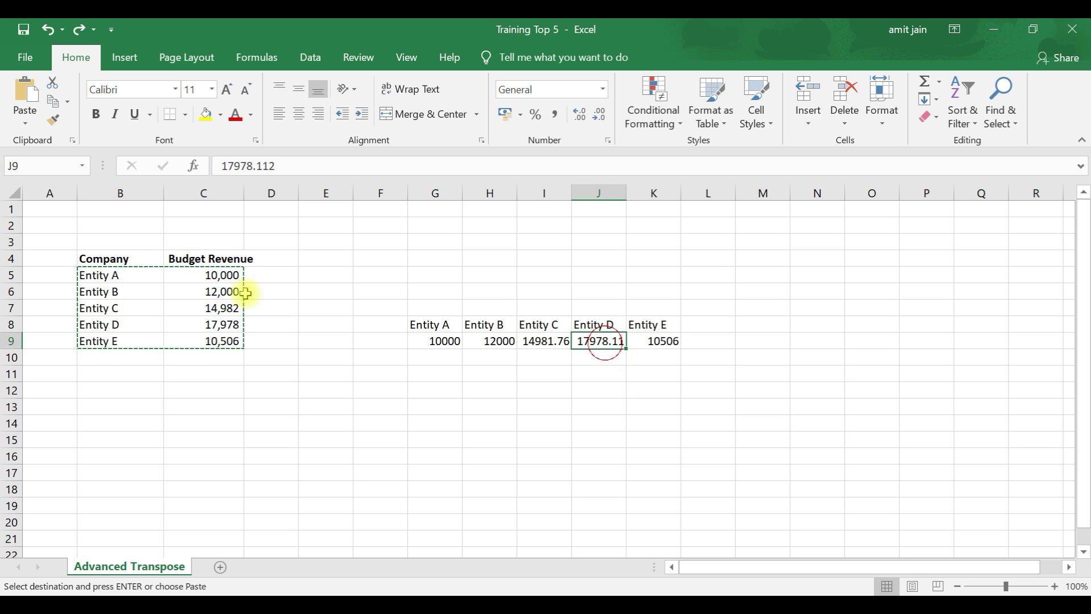
left_click(176, 275)
type("12000")
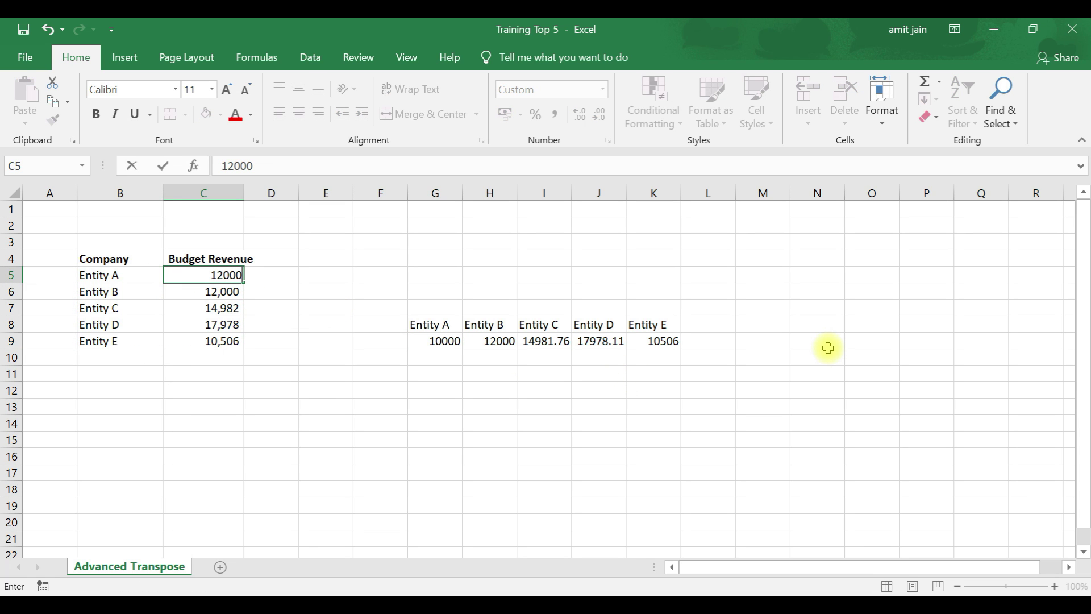
key("Return")
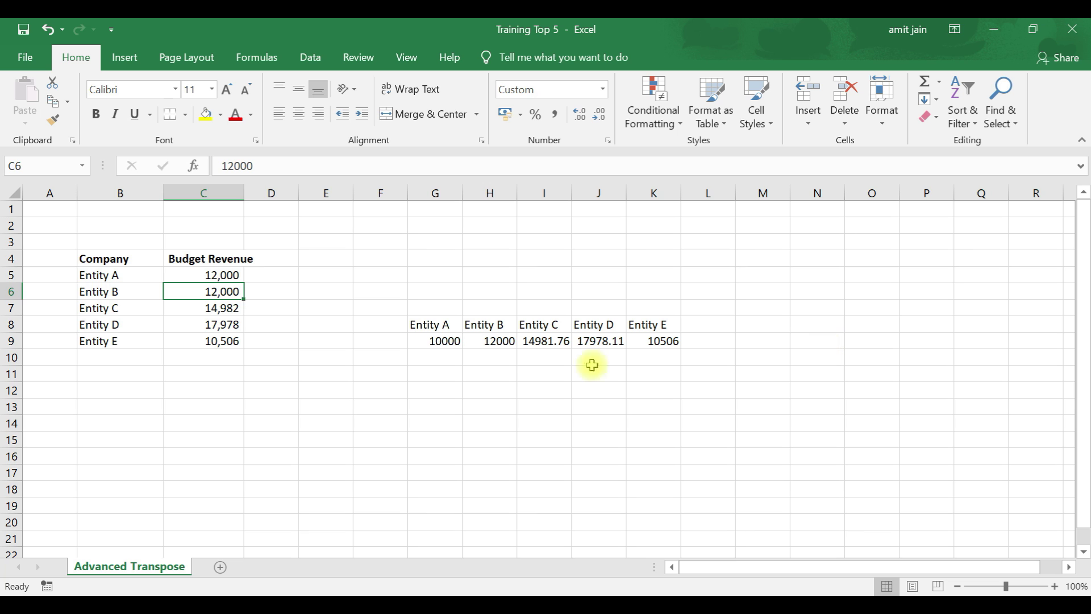
left_click(435, 339)
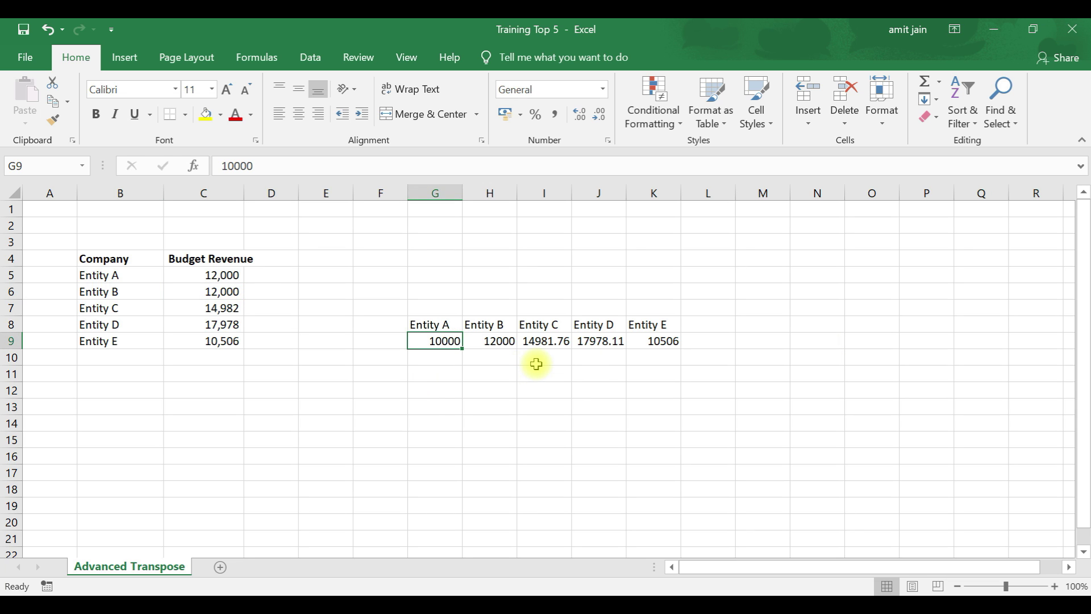
key("ctrl+z")
Step: Clear the static transposed values from G8:K9
left_click_drag(429, 323, 640, 338)
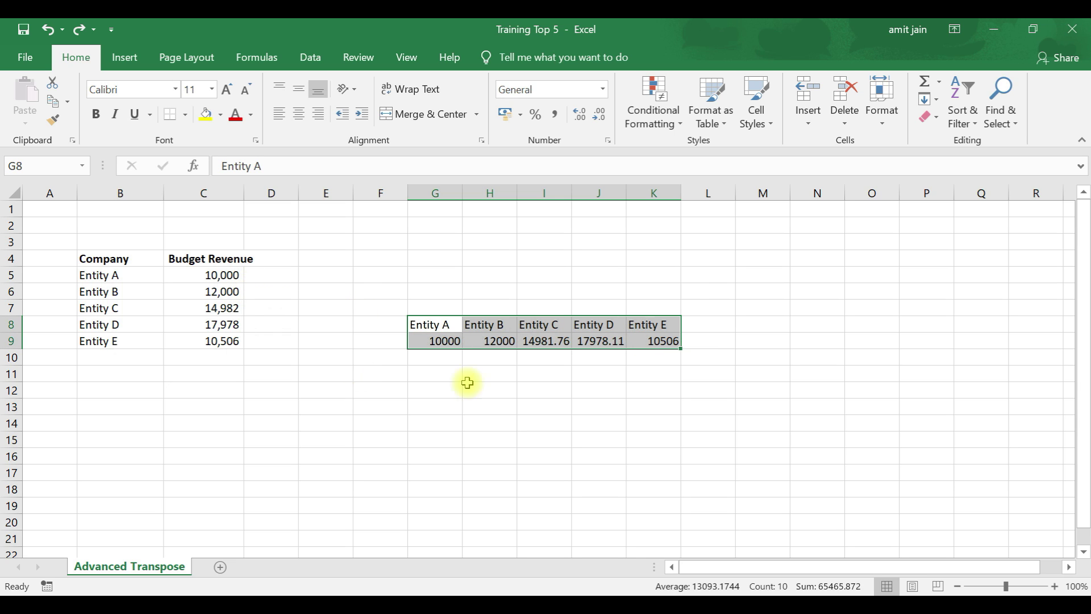
key("Delete")
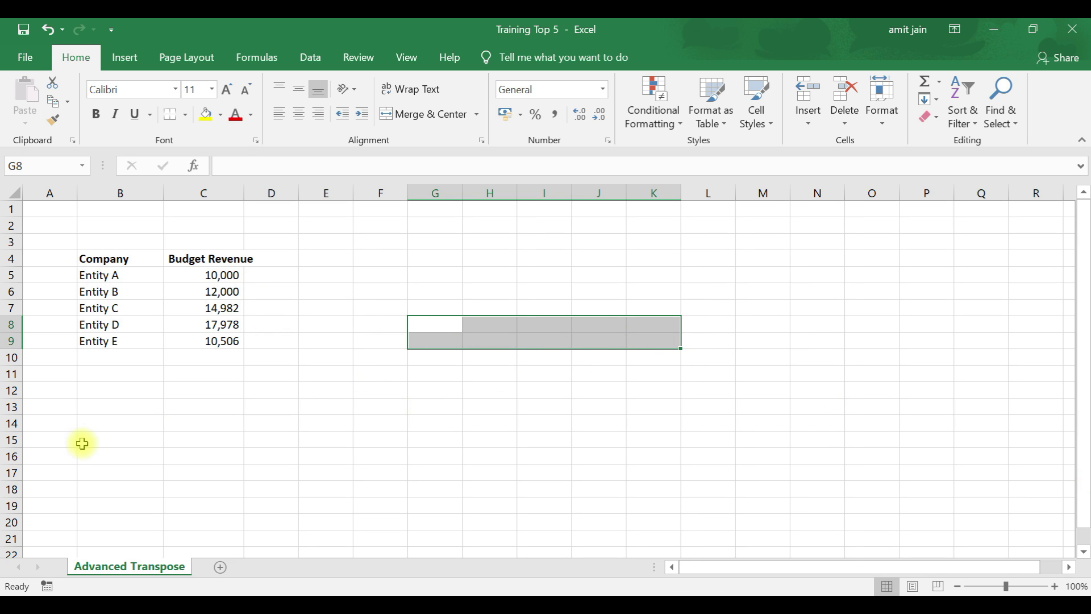
left_click(424, 320)
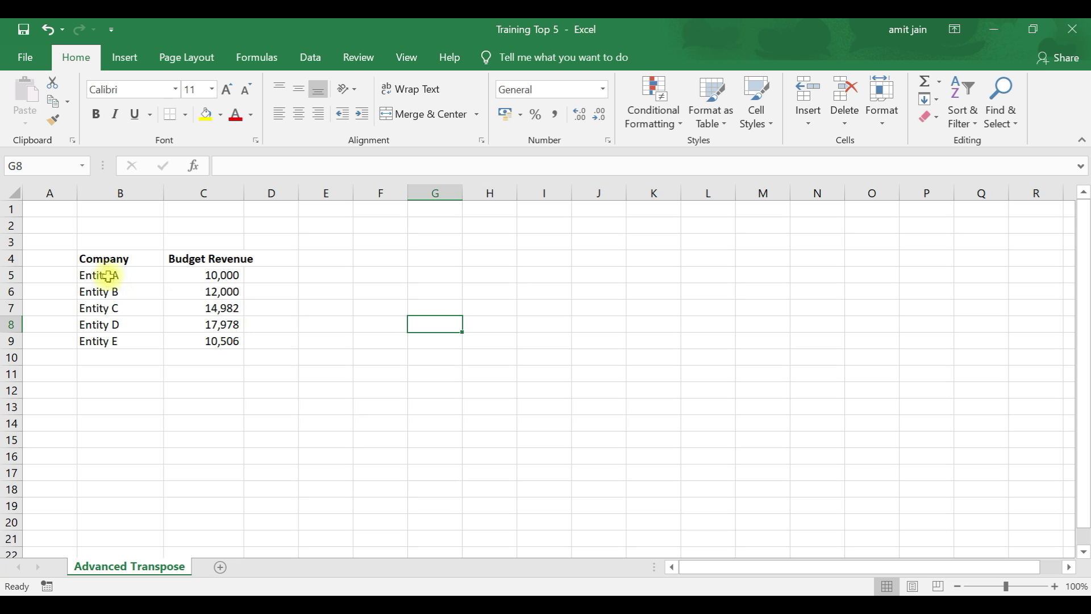
Step: Enter the array formula =TRANSPOSE(B5:C9) across F7:J8 to link the company and budget revenue entries horizontally
left_click_drag(109, 273, 134, 341)
left_click_drag(205, 273, 211, 341)
left_click_drag(377, 306, 591, 319)
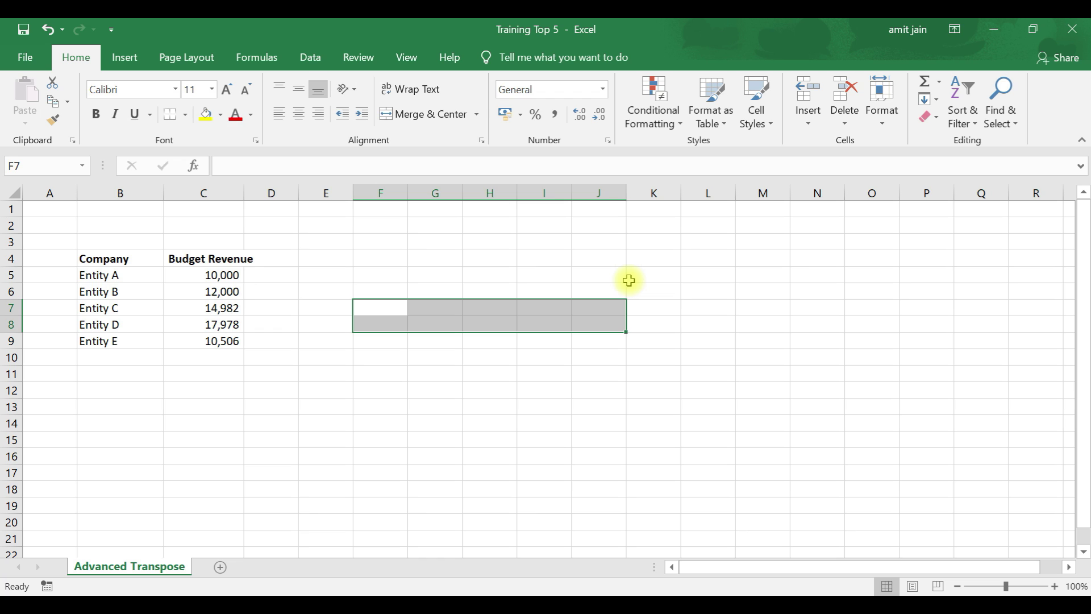
type("=")
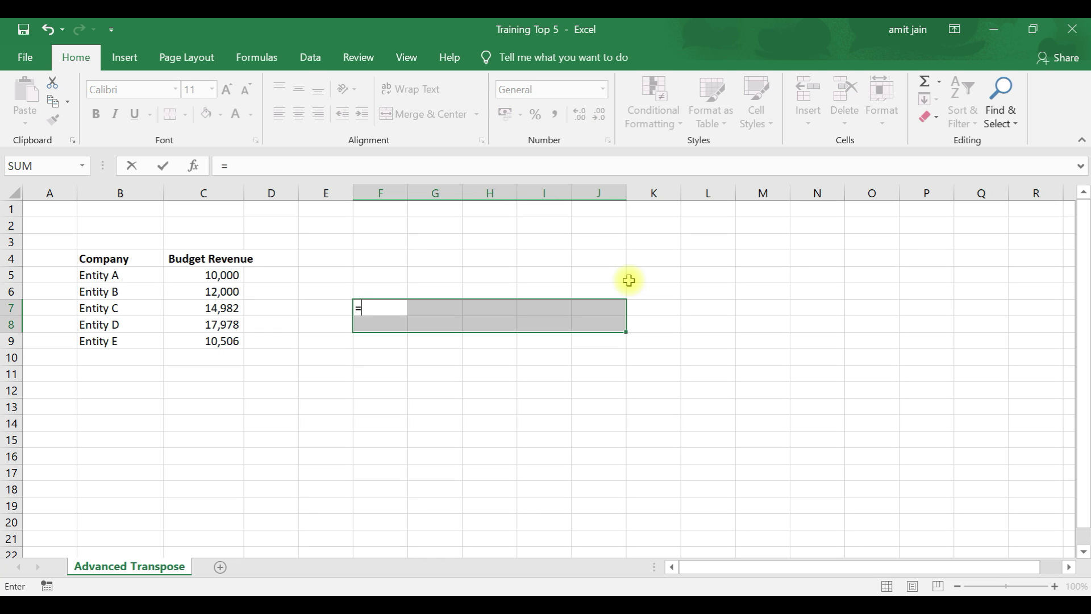
type("transpose")
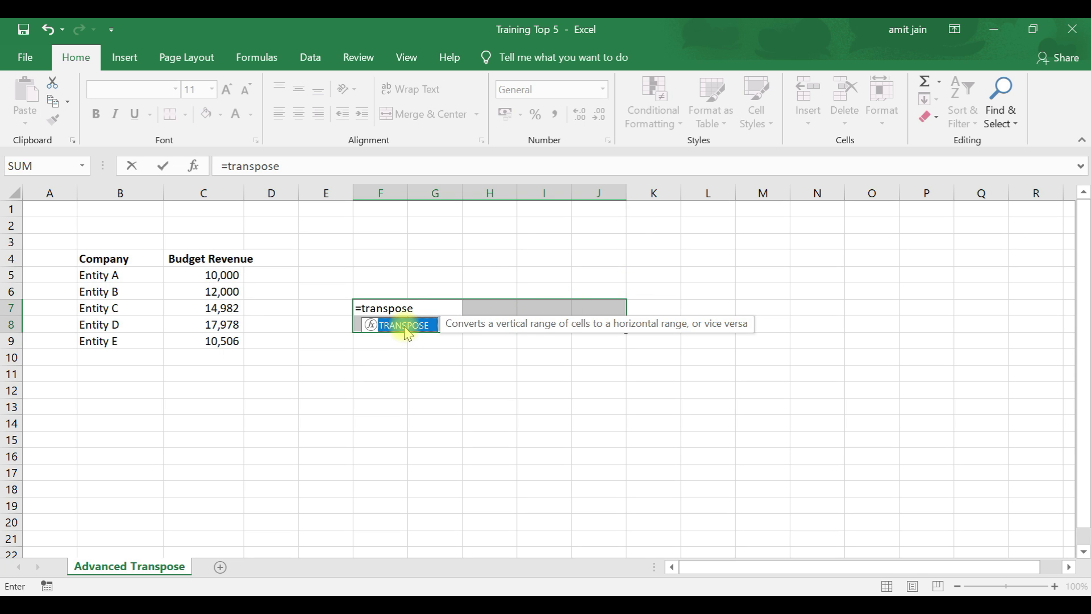
type("(")
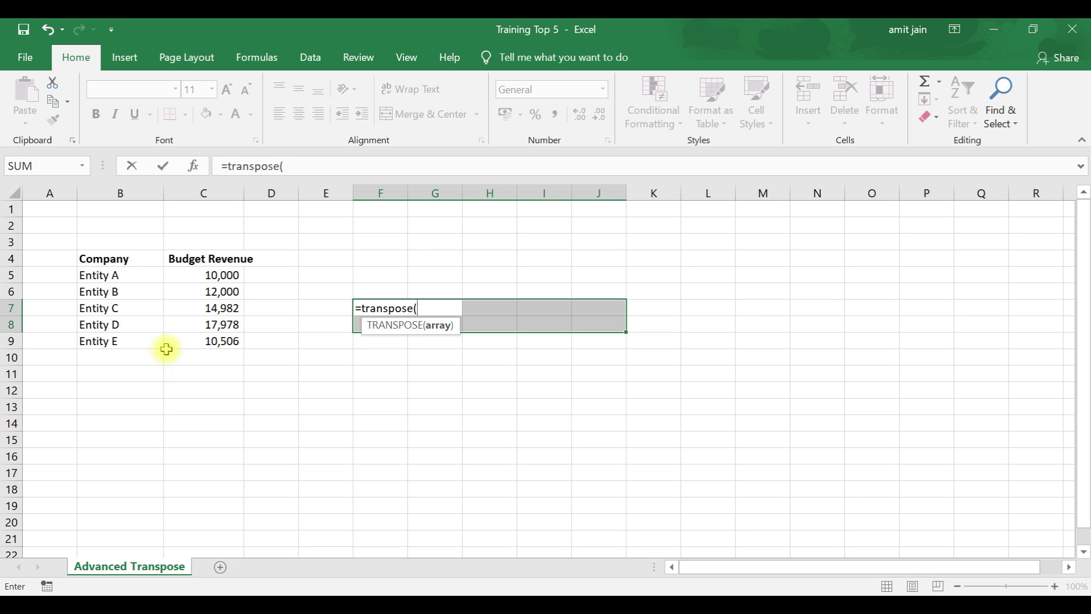
left_click_drag(119, 275, 189, 339)
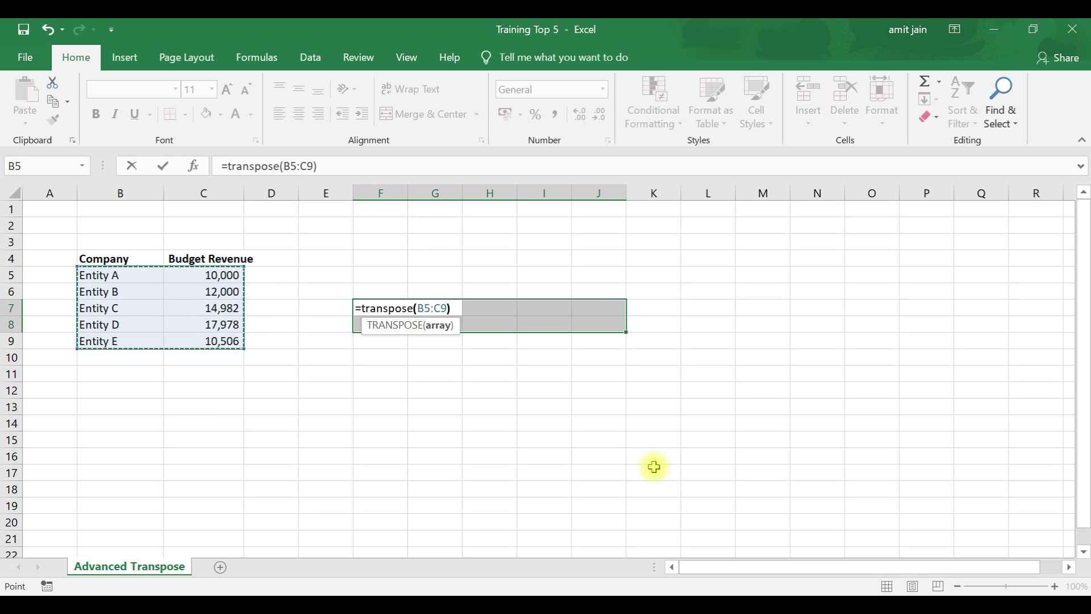
type(")")
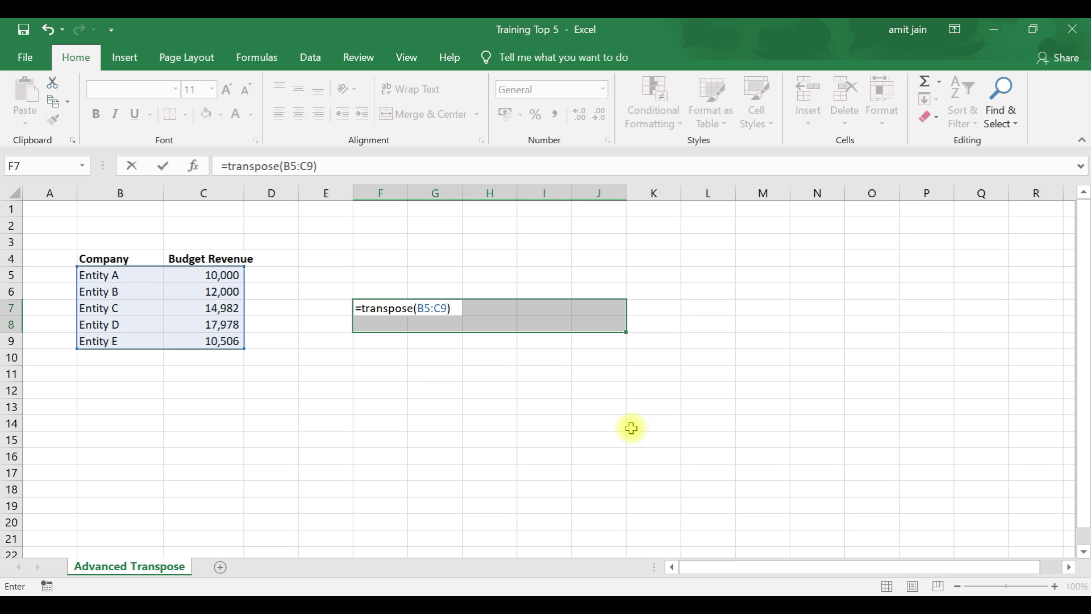
key("ctrl+shift+Return")
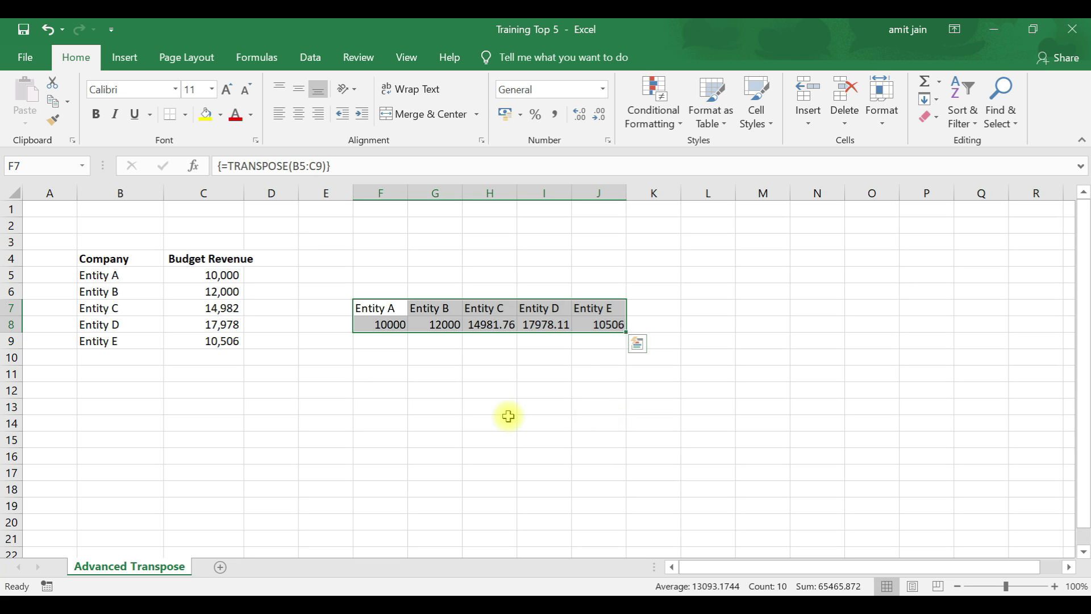
Step: Examine the array formula behind the individual transposed cells in F7:J8
left_click(388, 324)
left_click(423, 324)
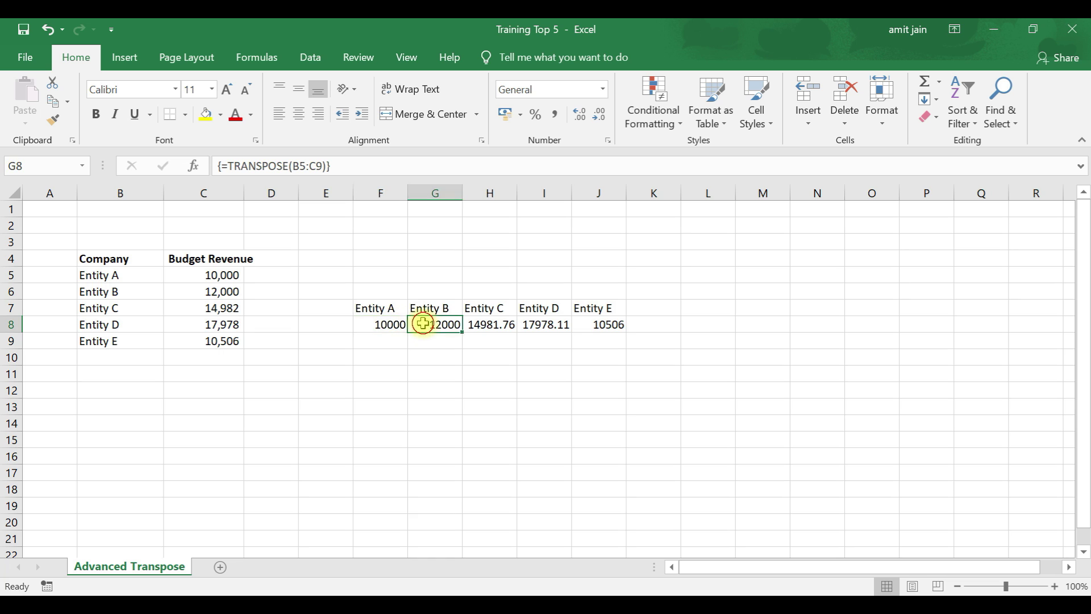
left_click(482, 324)
left_click(554, 323)
key("Return")
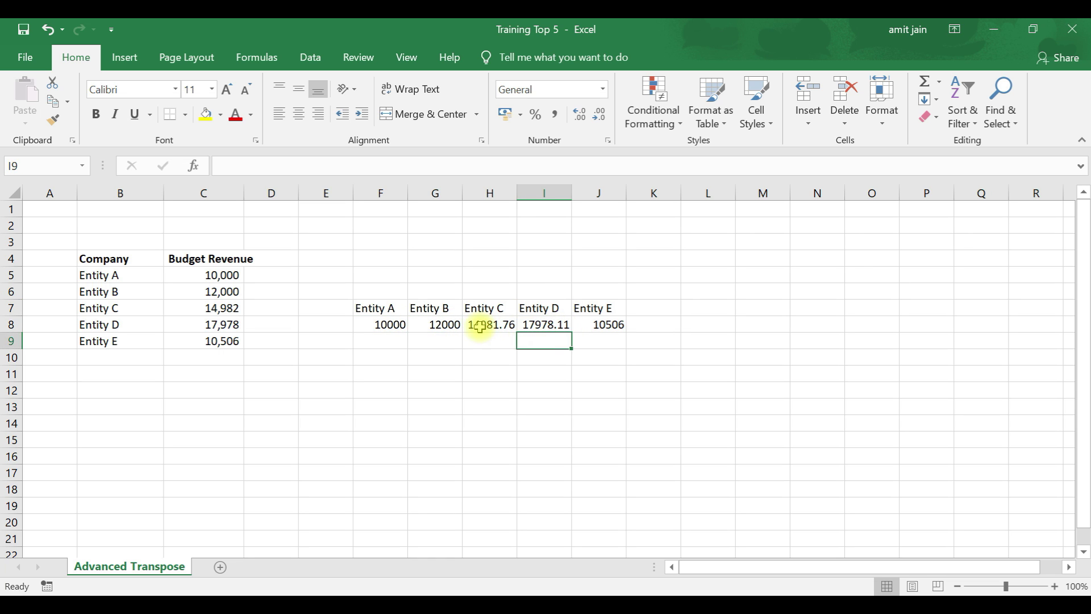
left_click(447, 323)
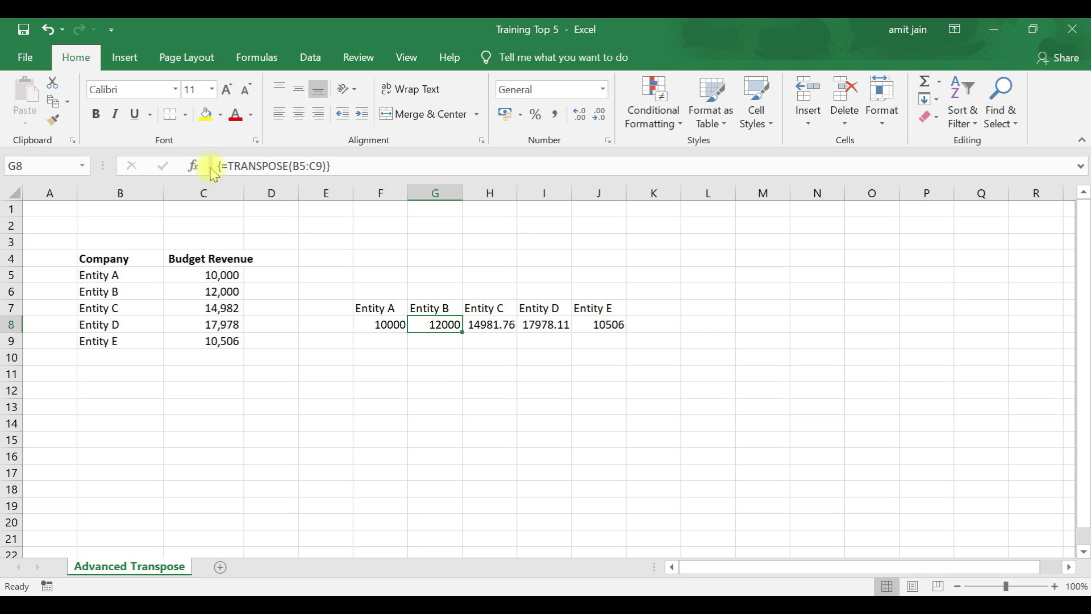
left_click_drag(217, 165, 329, 166)
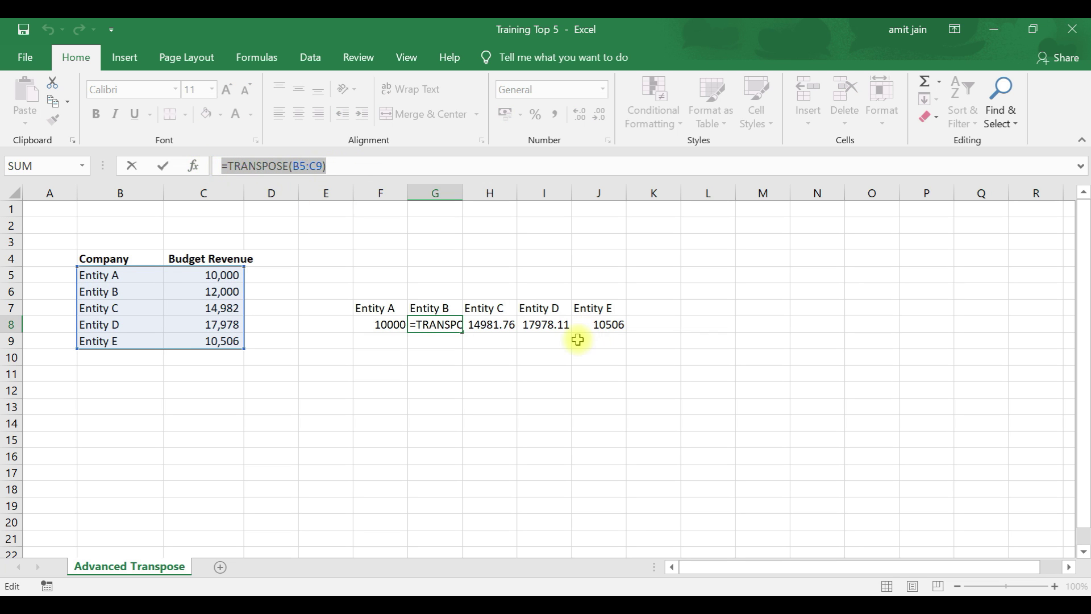
key("ctrl+shift+Return")
left_click(480, 324)
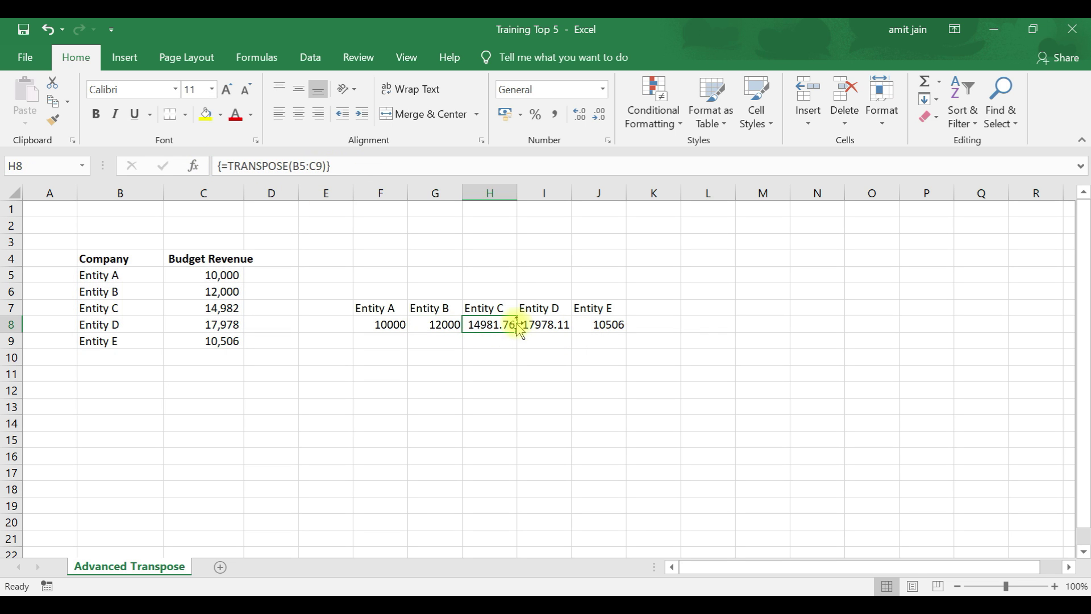
left_click(555, 323)
left_click(592, 323)
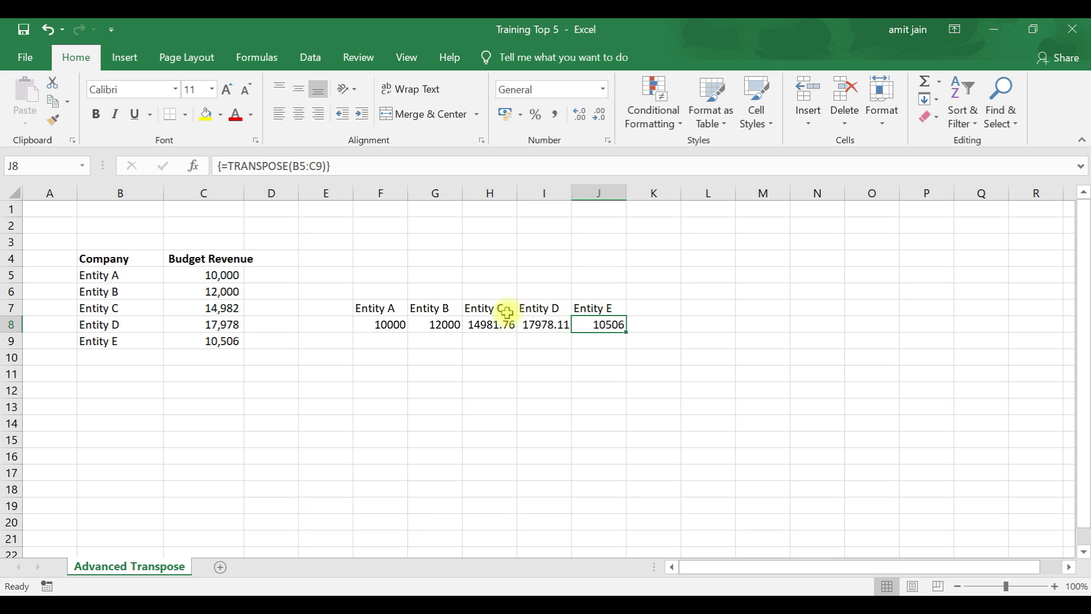
left_click(431, 302)
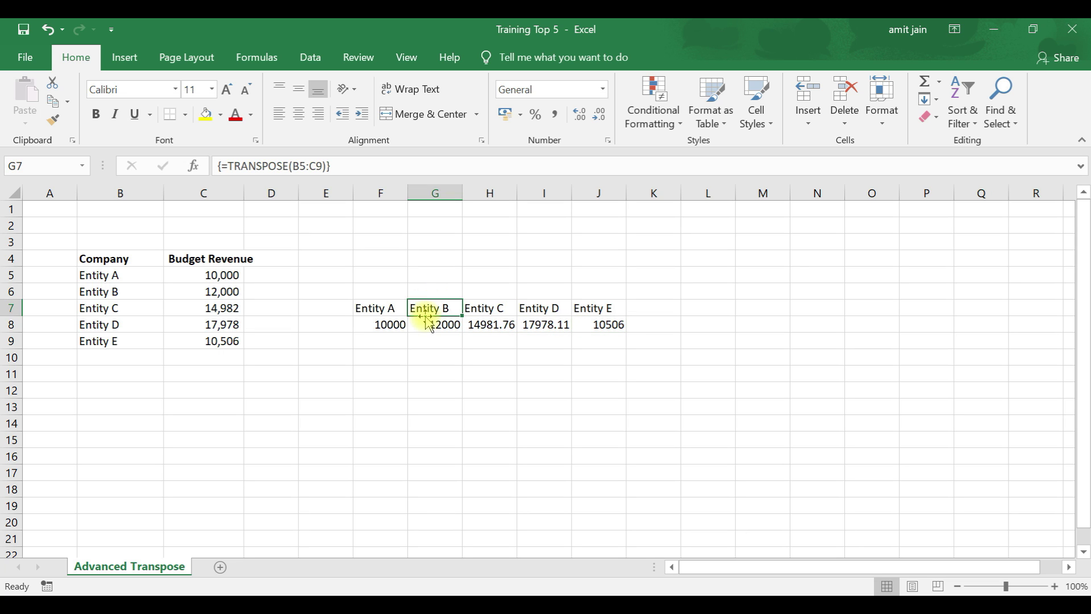
Step: Test the linked transpose by setting the source budget revenue of Entity A to 12000 and Entity B to 50000
left_click(231, 276)
type("12")
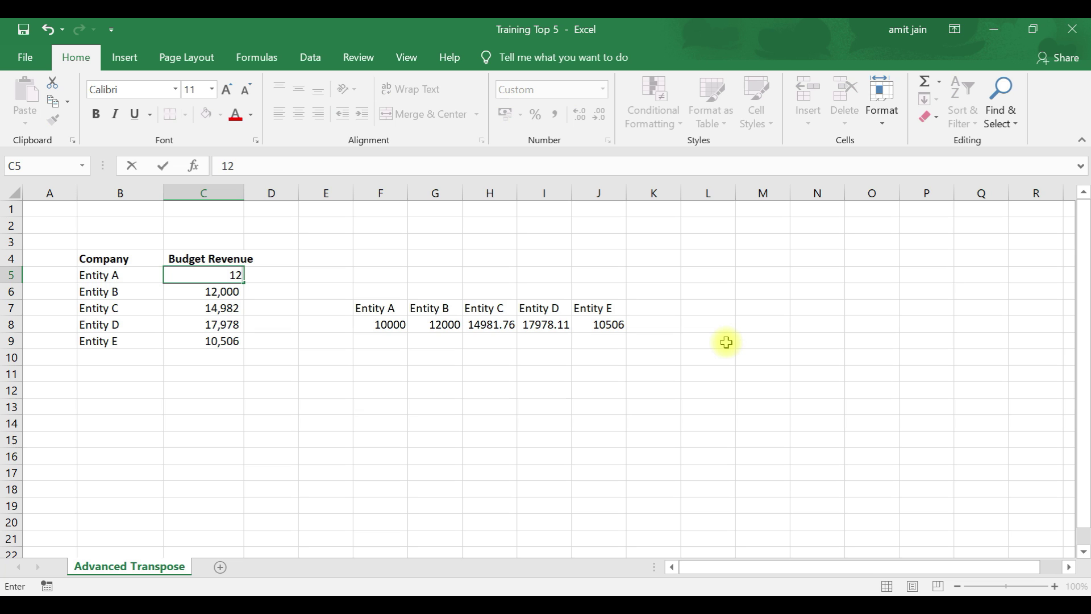
type("000")
key("Return")
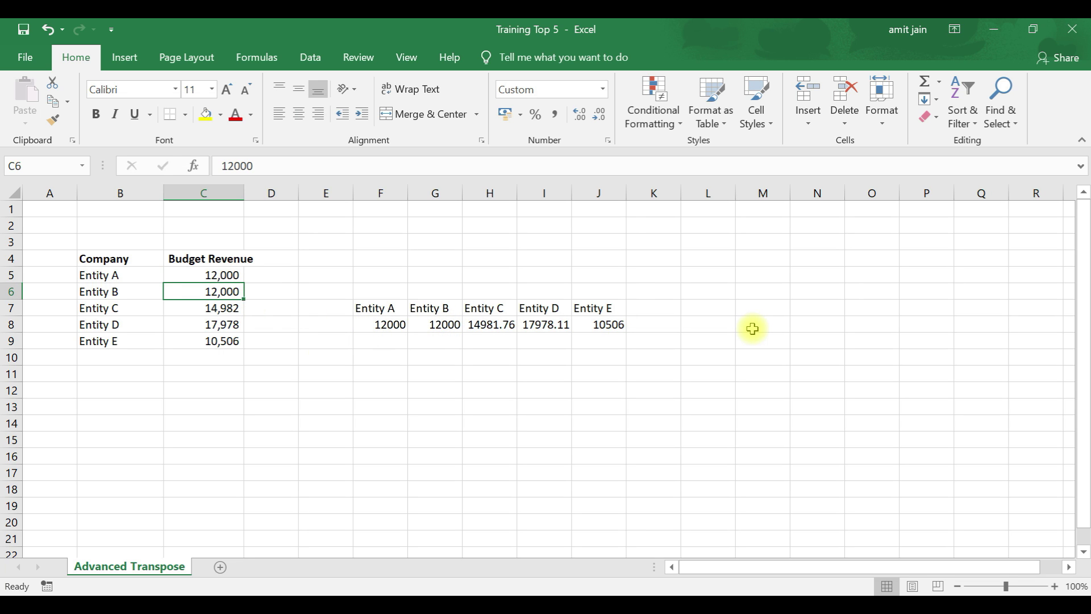
type("50000")
key("Return")
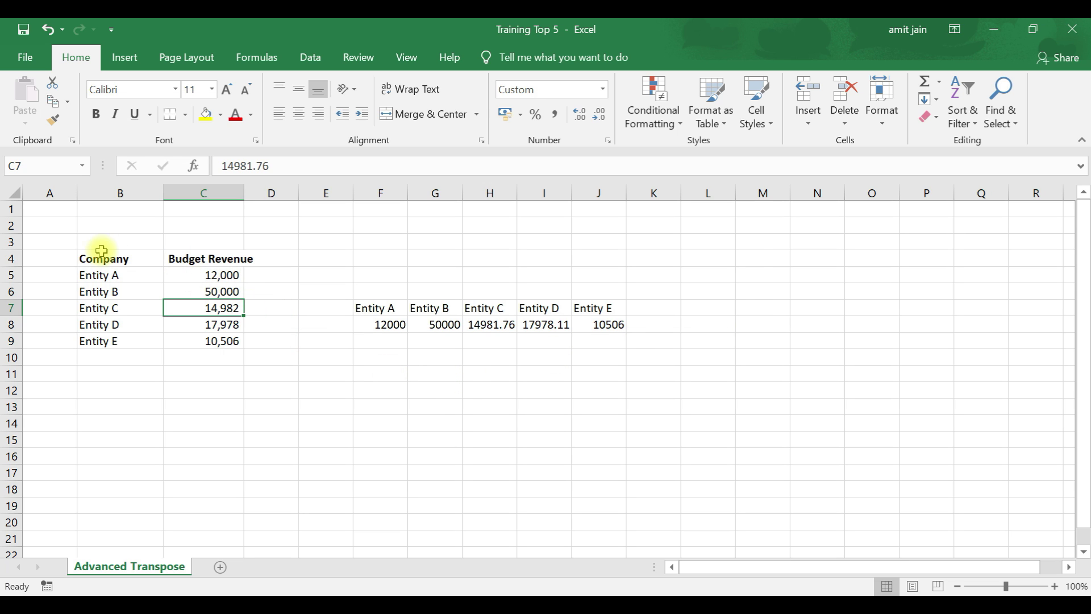
Step: Compare the source table in B4:C9 with the linked transposed range F7:J8
left_click_drag(101, 250, 222, 341)
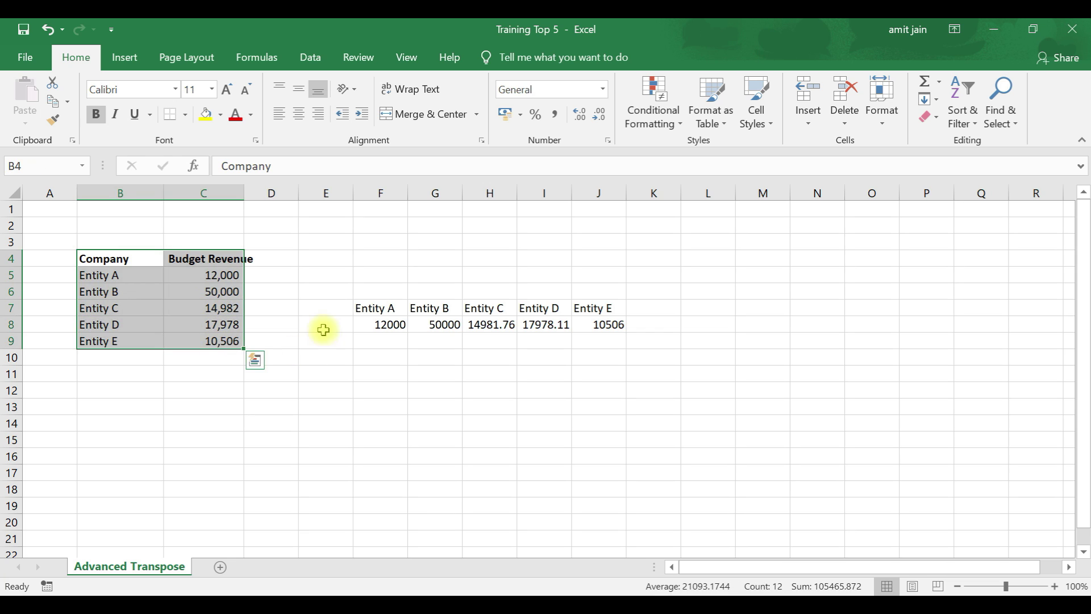
left_click(381, 307)
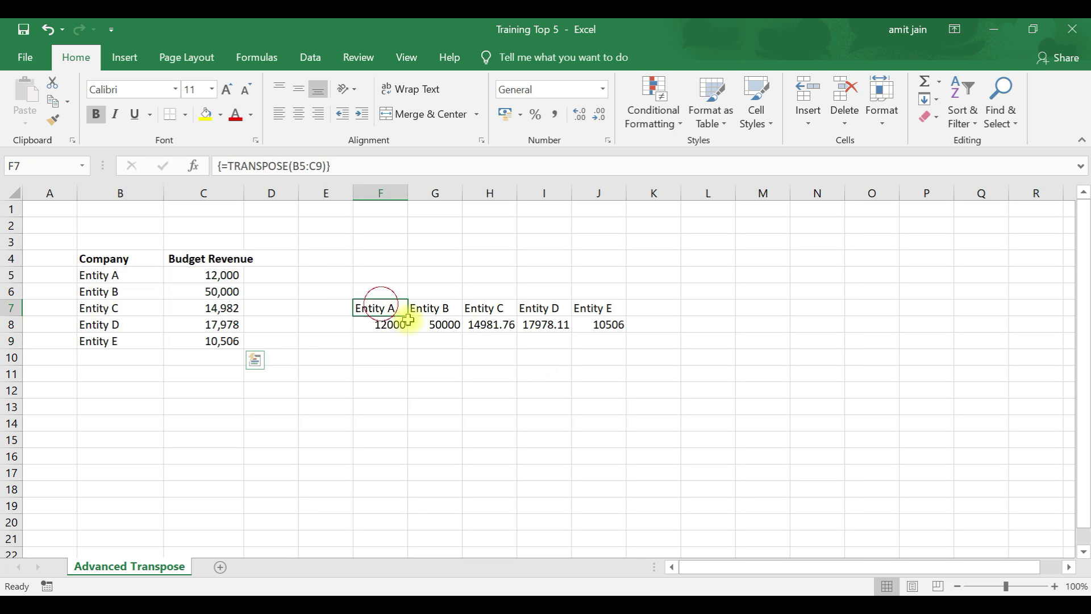
left_click_drag(407, 319, 599, 325)
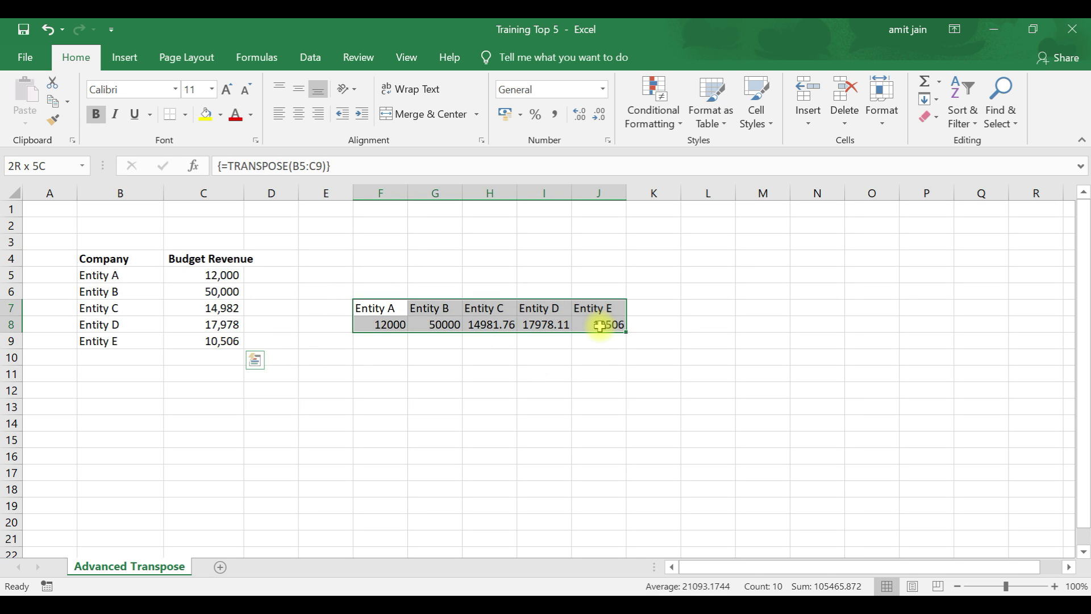
left_click(104, 259)
left_click_drag(144, 267, 202, 339)
left_click(380, 306)
left_click_drag(380, 307, 608, 324)
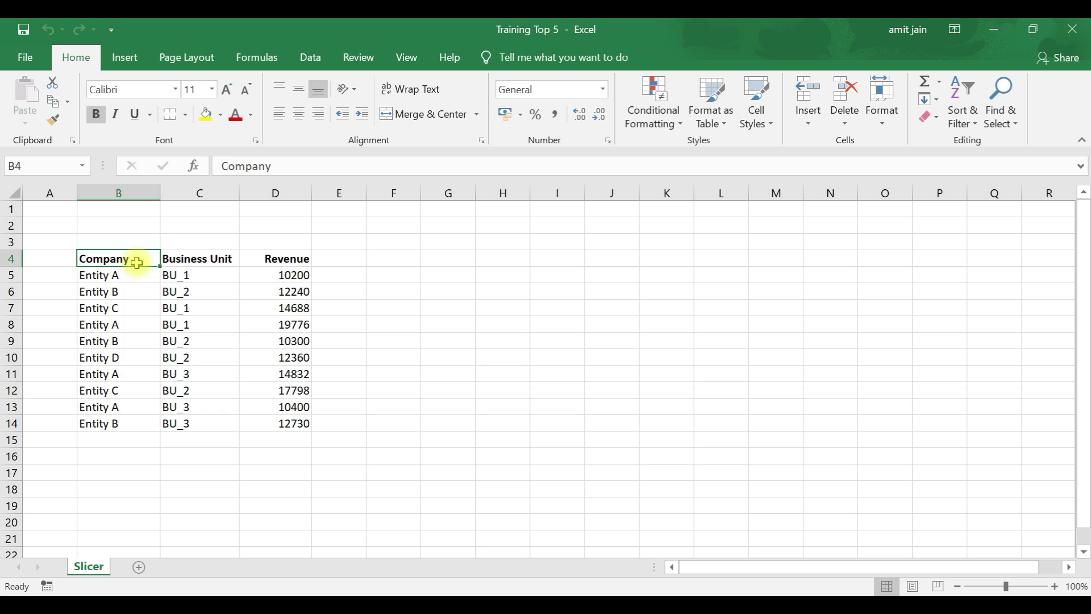
Step: Convert the Company, Business Unit and Revenue data in B4:D14 on the Slicer sheet into a table with headers
left_click(129, 61)
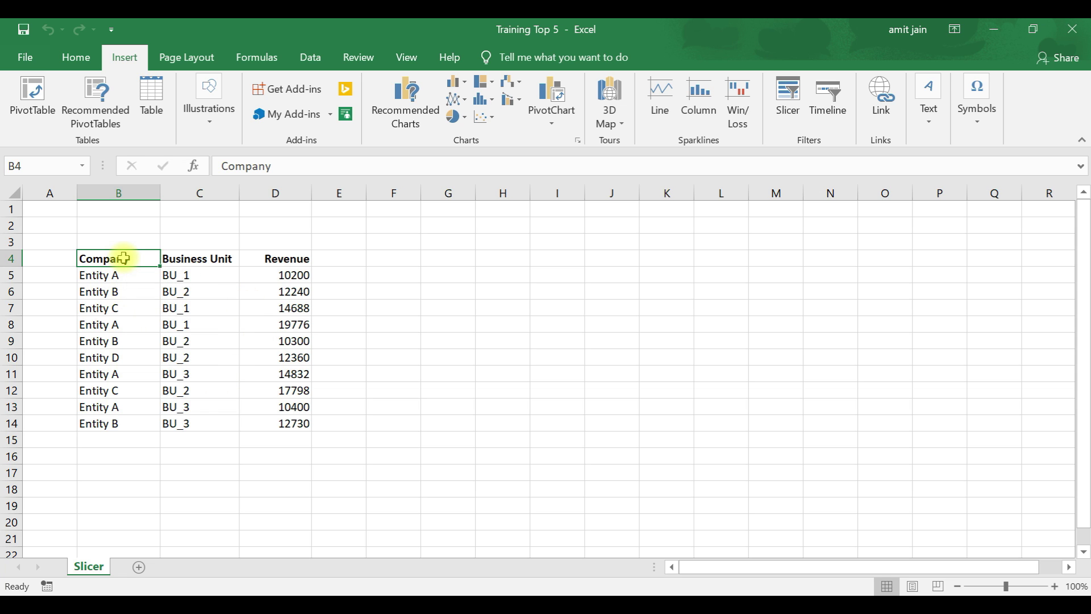
left_click_drag(124, 258, 273, 429)
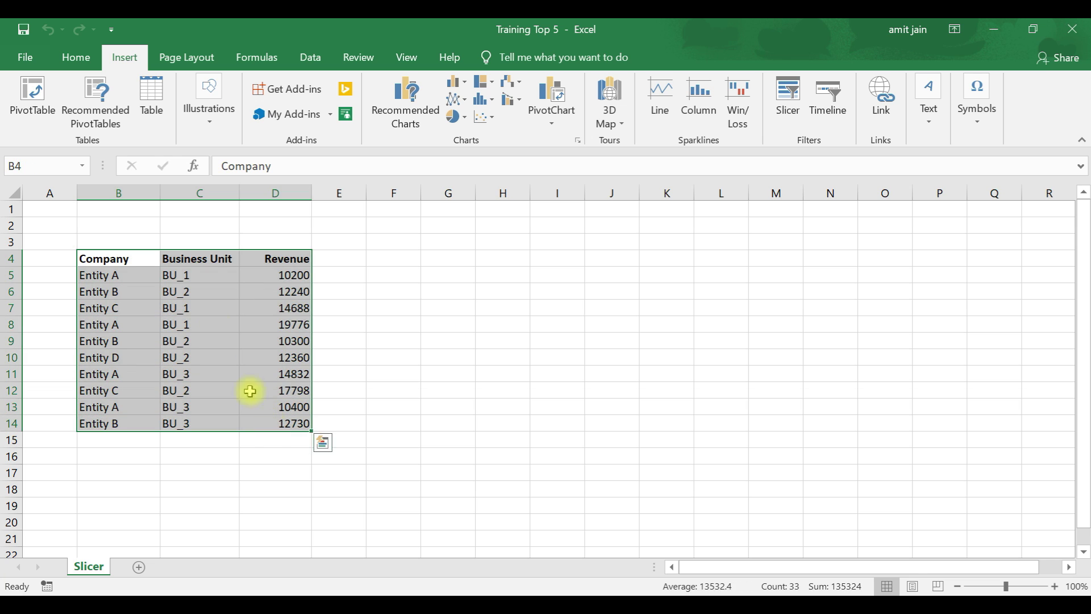
left_click(156, 95)
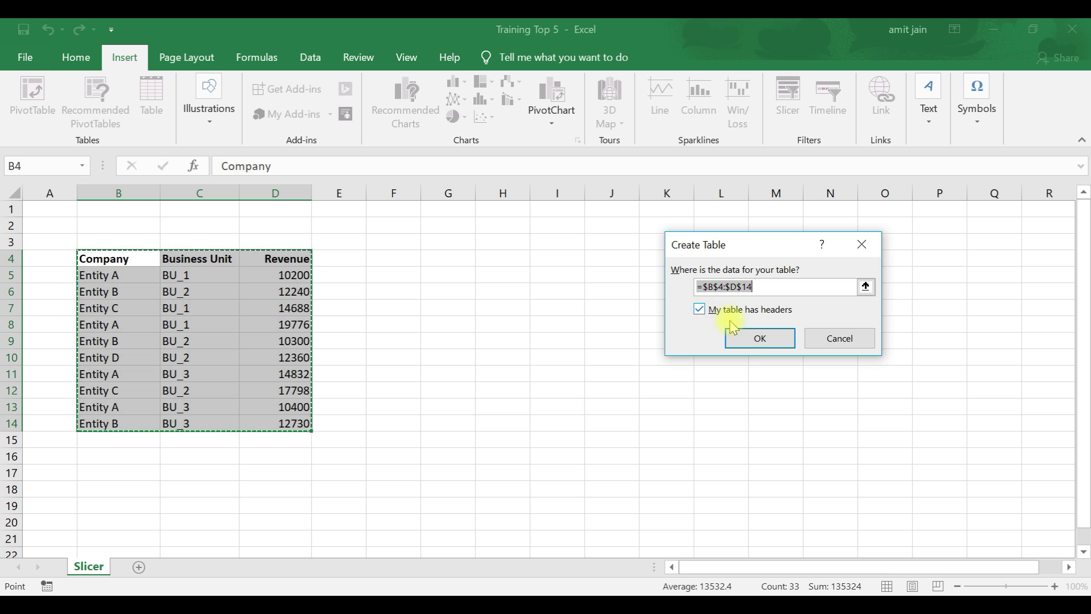
left_click(760, 338)
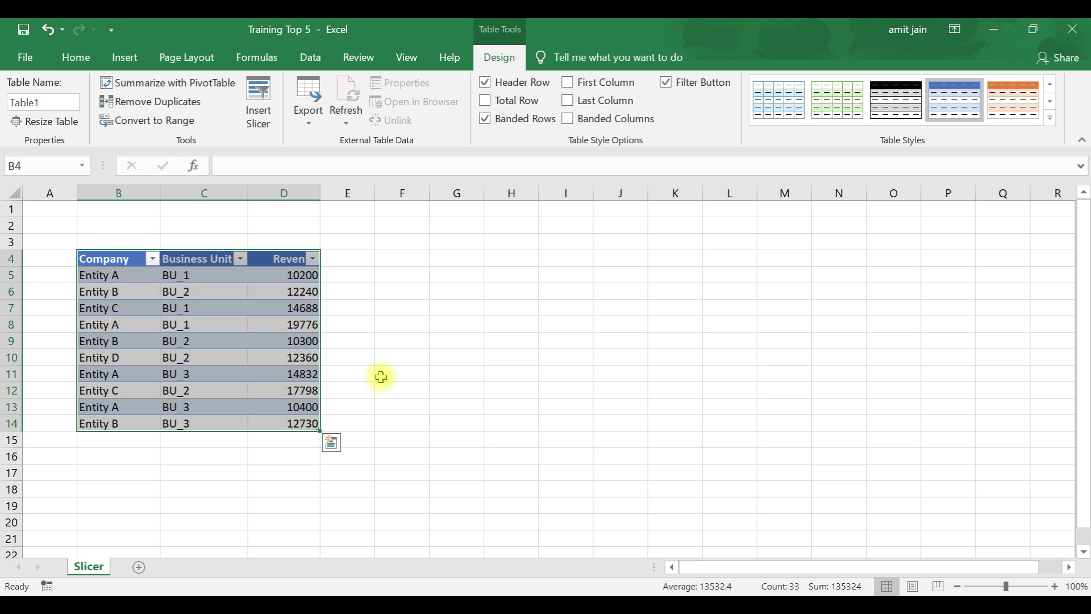
Step: Insert slicers for the table's Company, Business Unit and Revenue fields
left_click(122, 59)
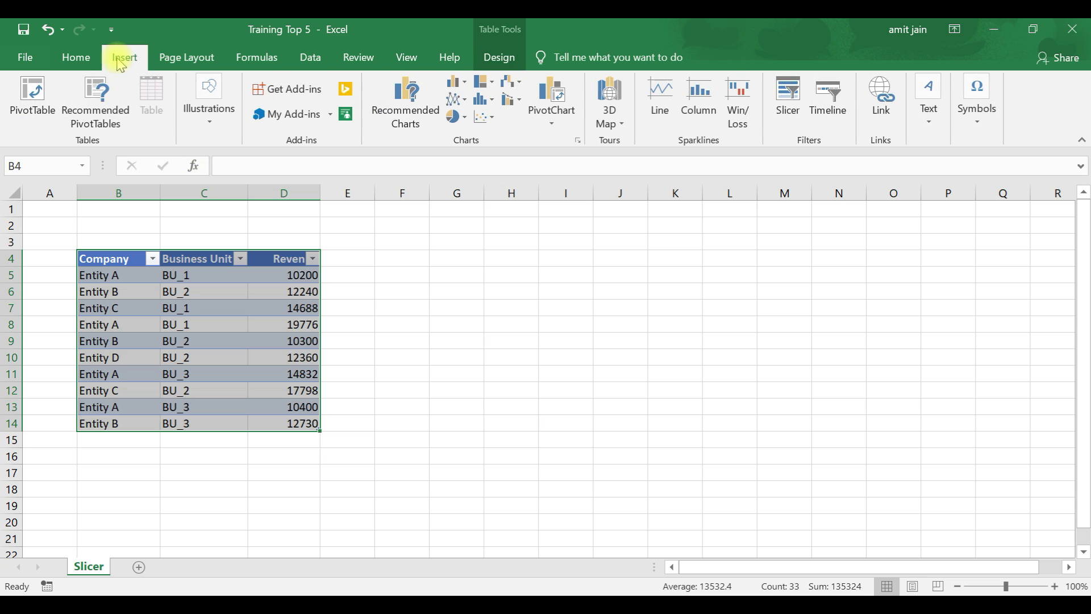
left_click(788, 107)
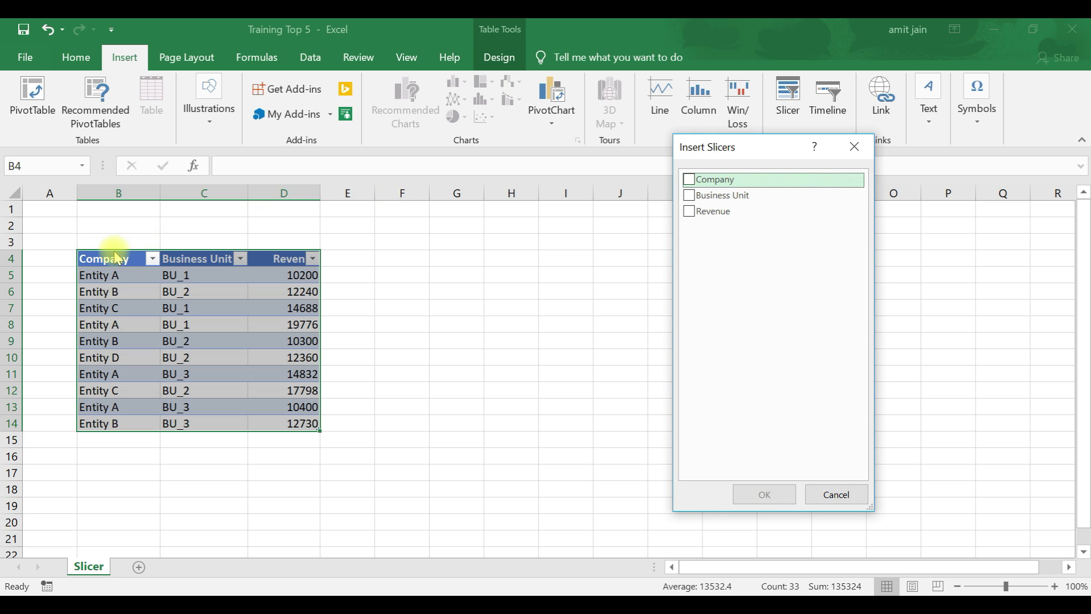
left_click(688, 180)
left_click(689, 196)
left_click(689, 211)
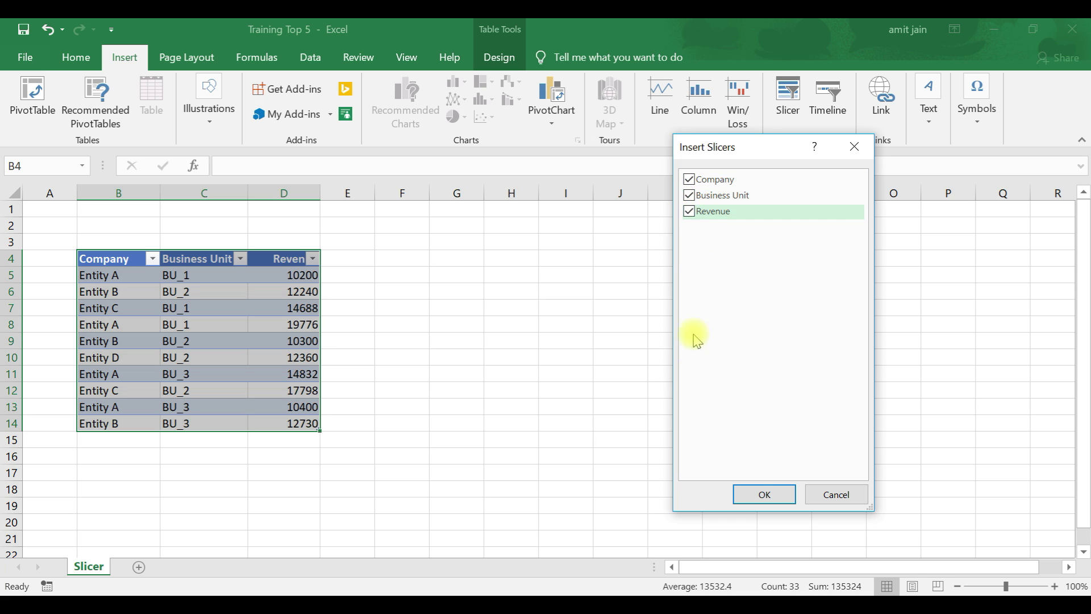
left_click(764, 494)
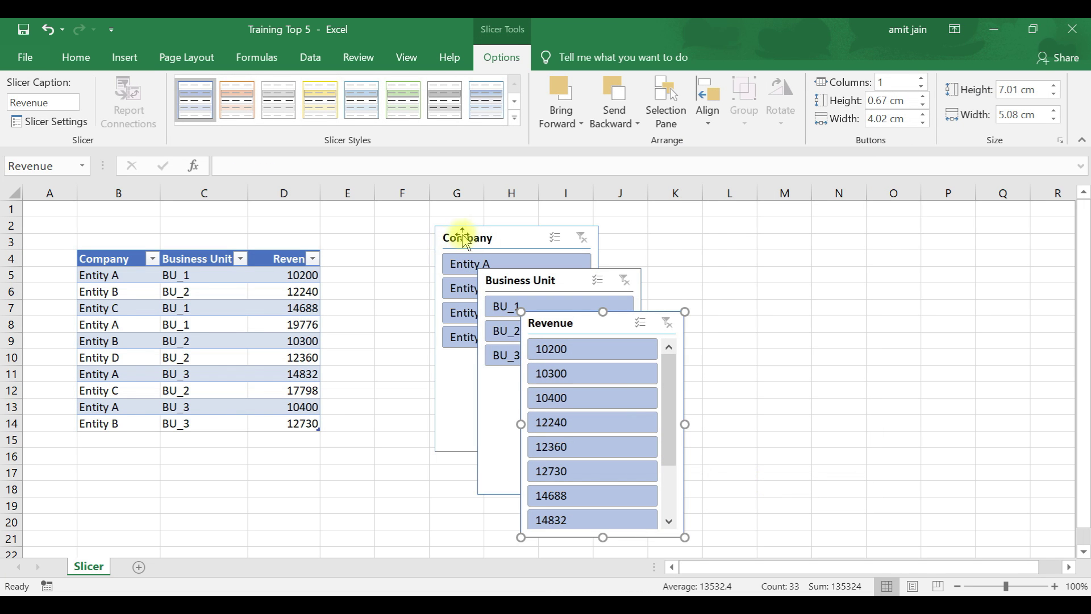
Step: Arrange the Company, Business Unit and Revenue slicers side by side in a row beside the table, without overlap
left_click(433, 236)
left_click_drag(470, 241, 410, 233)
left_click_drag(502, 280, 570, 228)
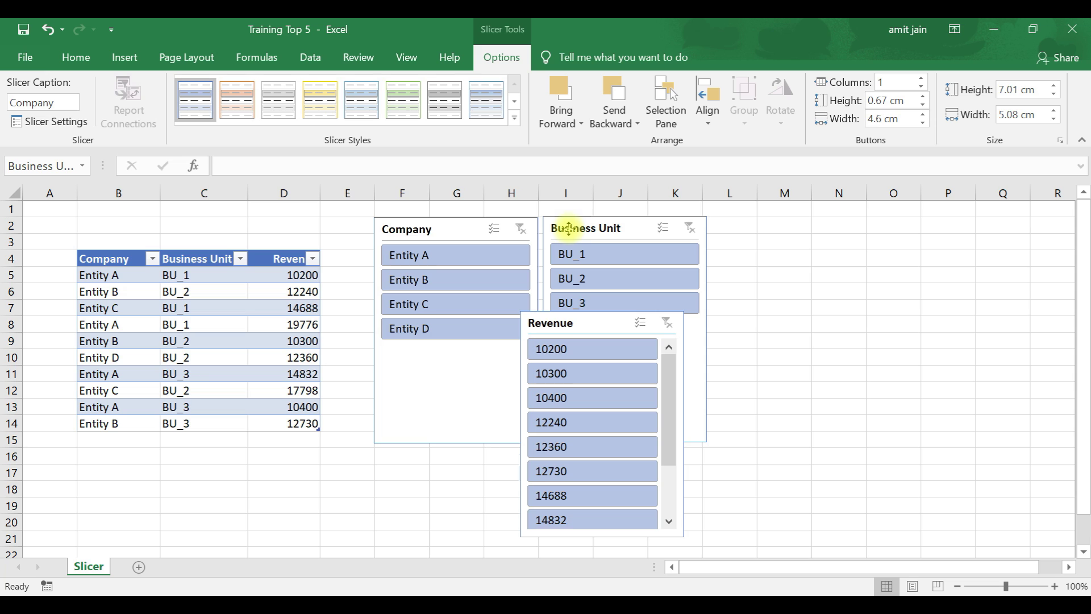
left_click_drag(568, 228, 569, 228)
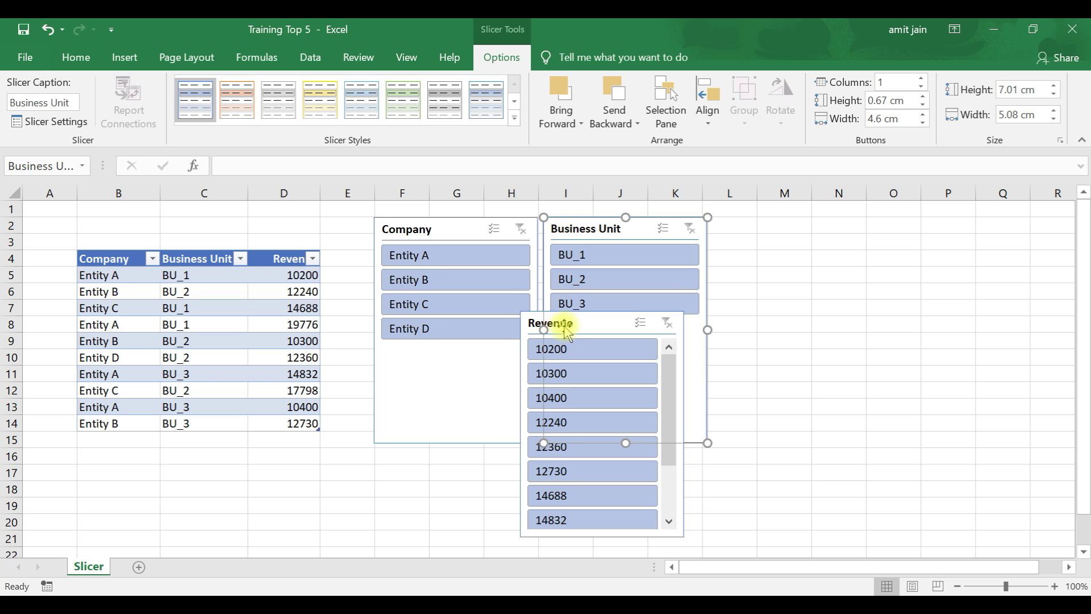
left_click(680, 485)
left_click_drag(556, 322, 745, 228)
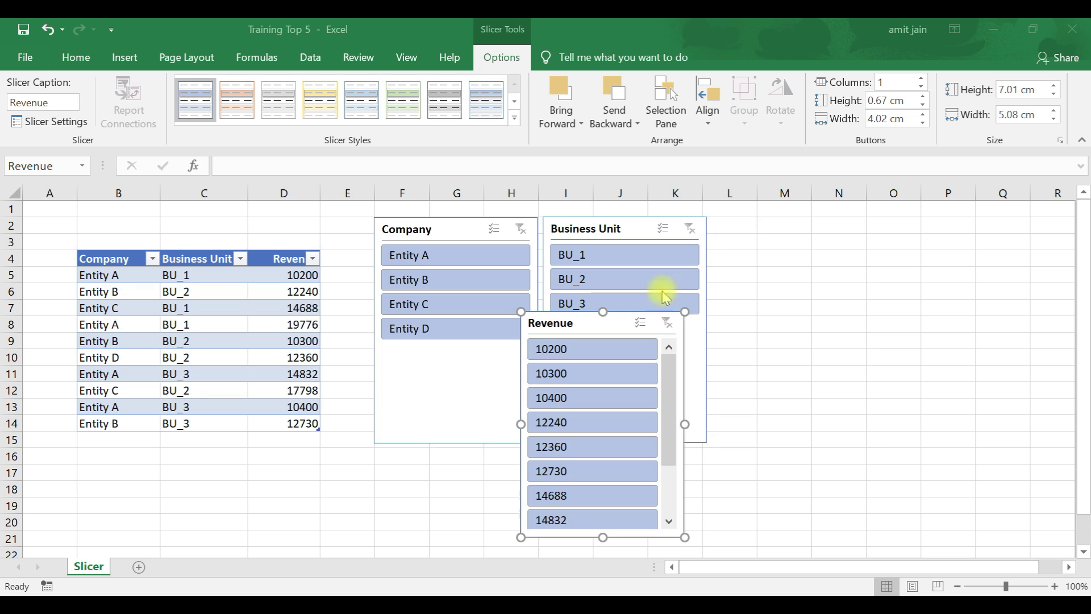
left_click_drag(583, 322, 755, 231)
left_click(452, 463)
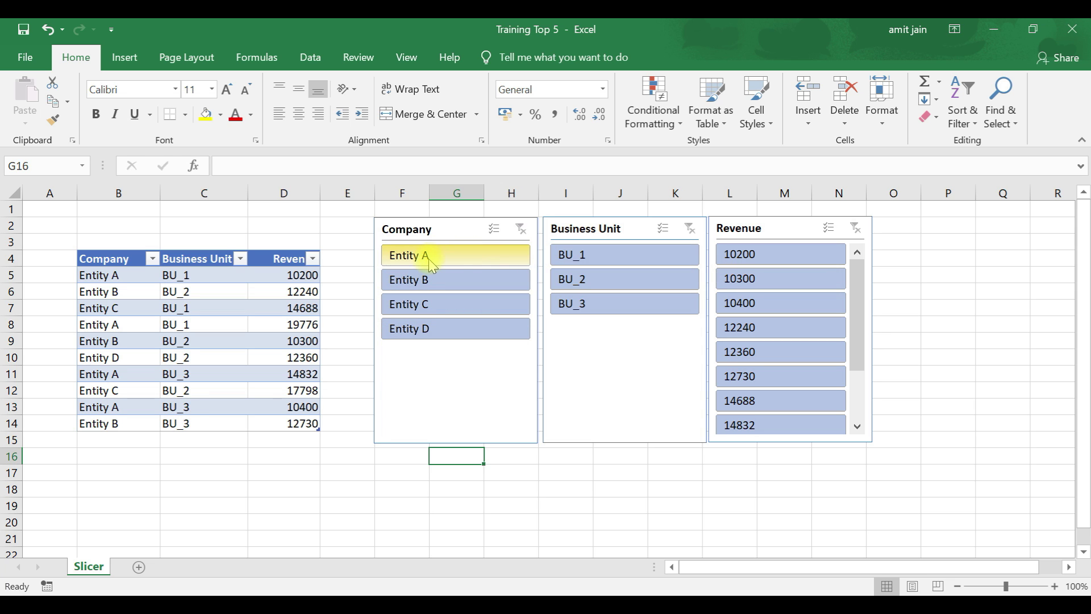
Step: Filter the table's Company column to Entity A only, using the column's own filter
left_click(152, 261)
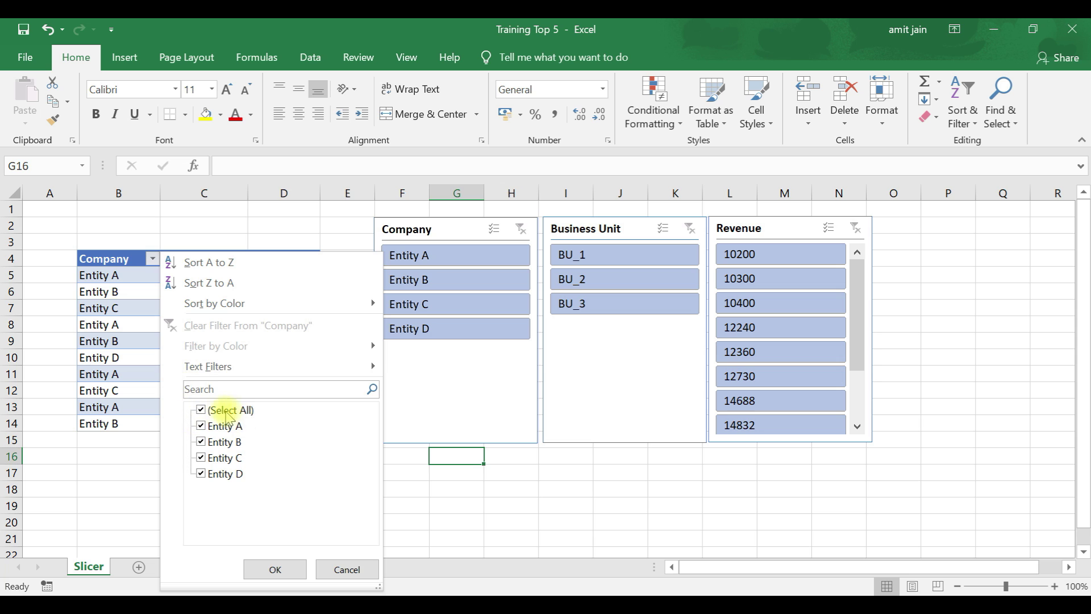
left_click(200, 409)
left_click(202, 426)
left_click(272, 568)
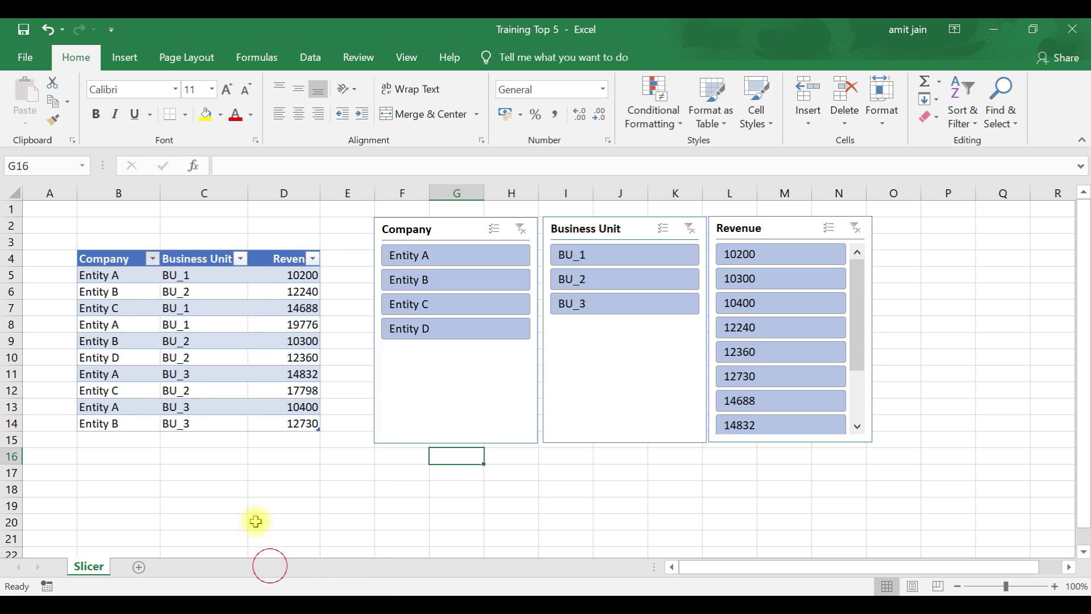
Step: Restore all companies in the table by selecting every entity in the Company column's own filter
mouse_move(154, 266)
left_click(153, 260)
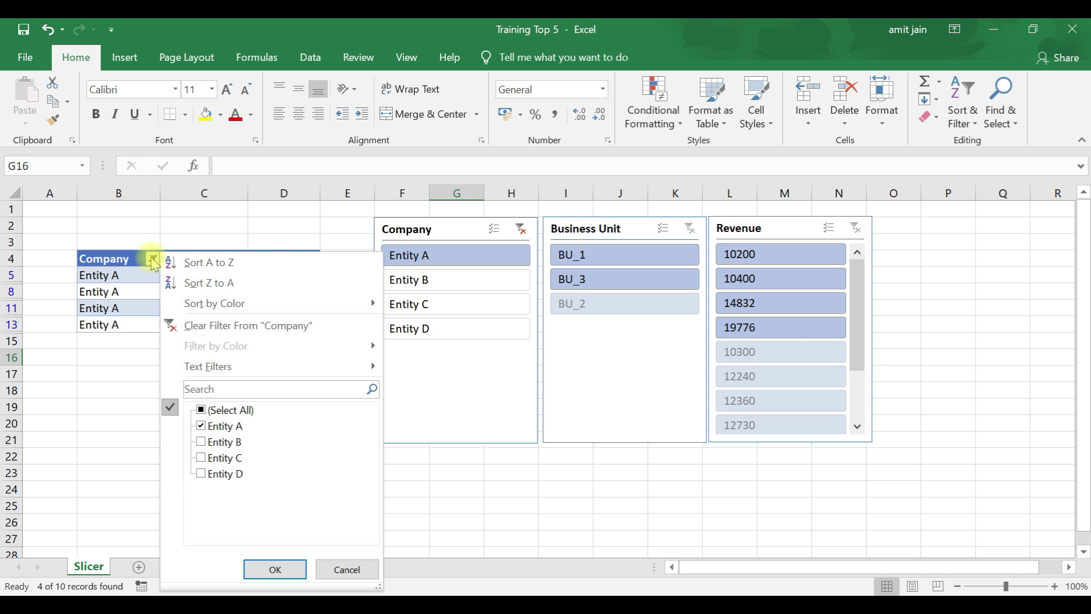
left_click(201, 409)
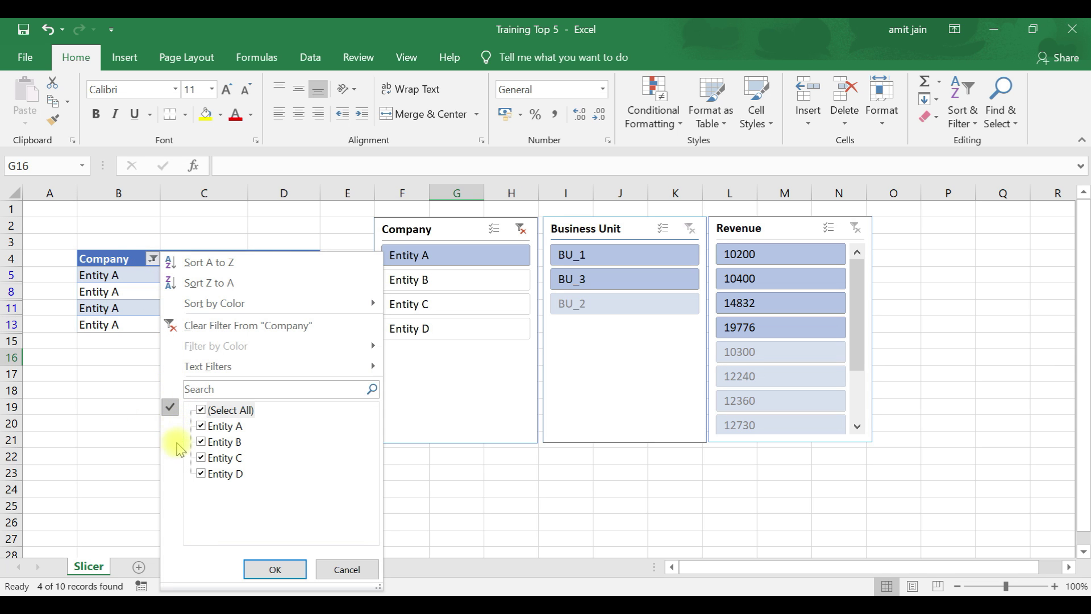
left_click(261, 570)
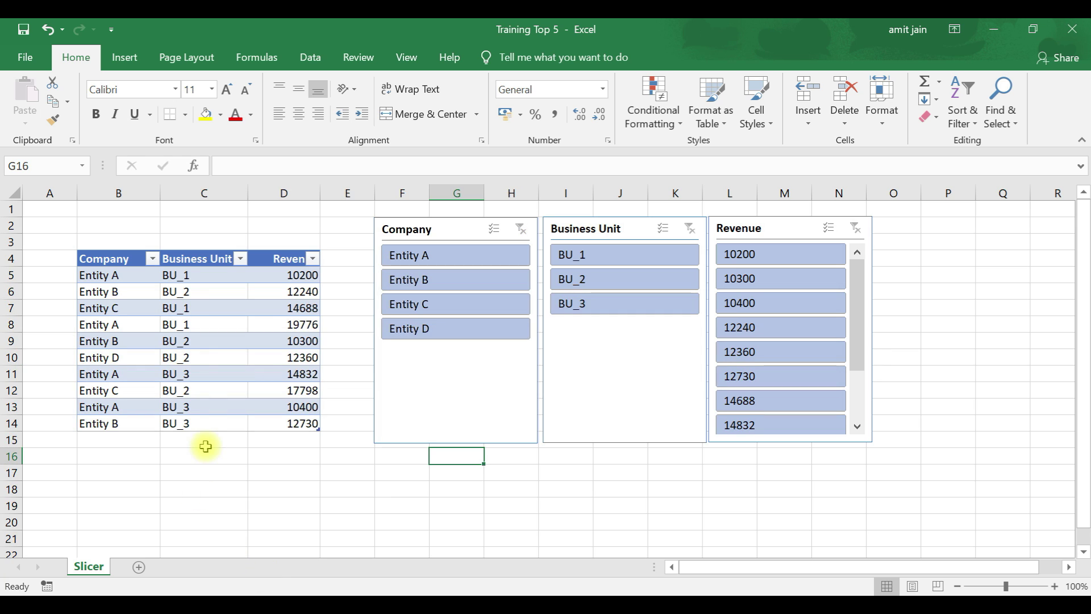
Step: Filter the table with the Company slicer to Entity A, Entity B, Entity C and Entity D in turn, ending on Entity A
left_click(451, 255)
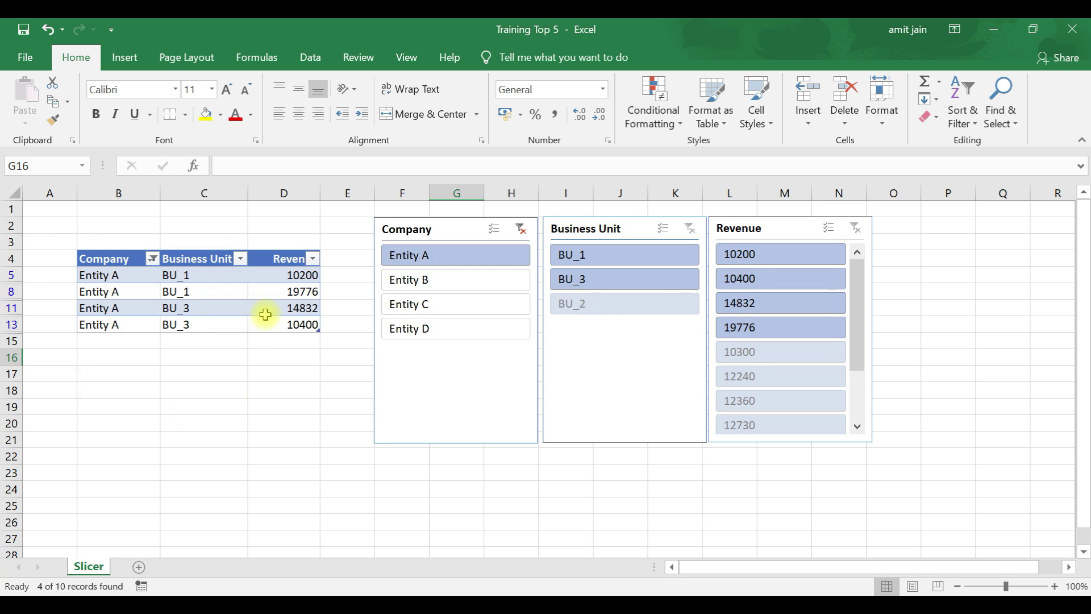
left_click(419, 279)
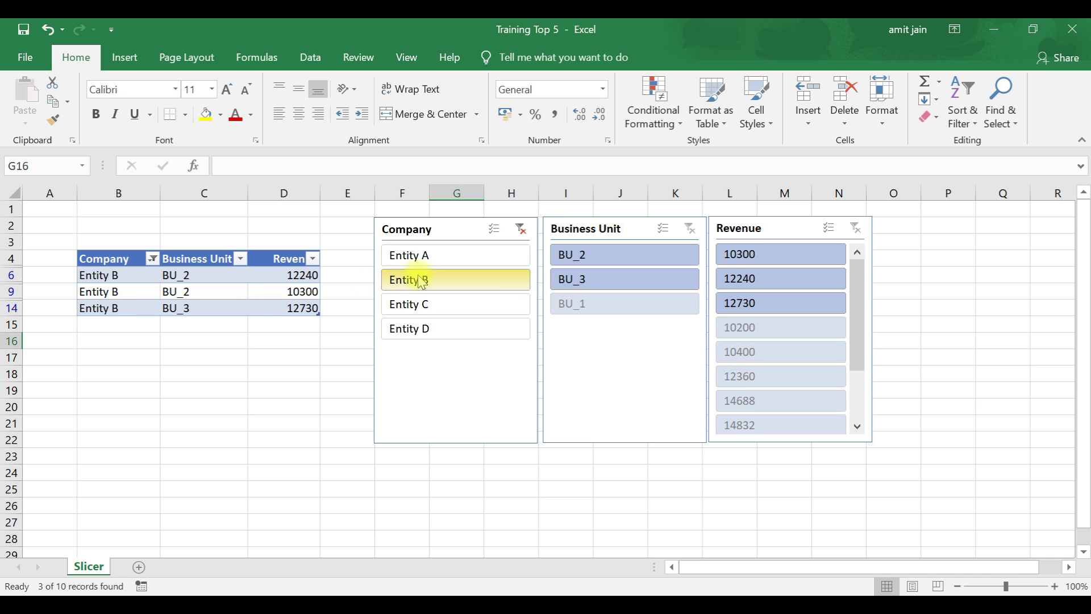
left_click(406, 305)
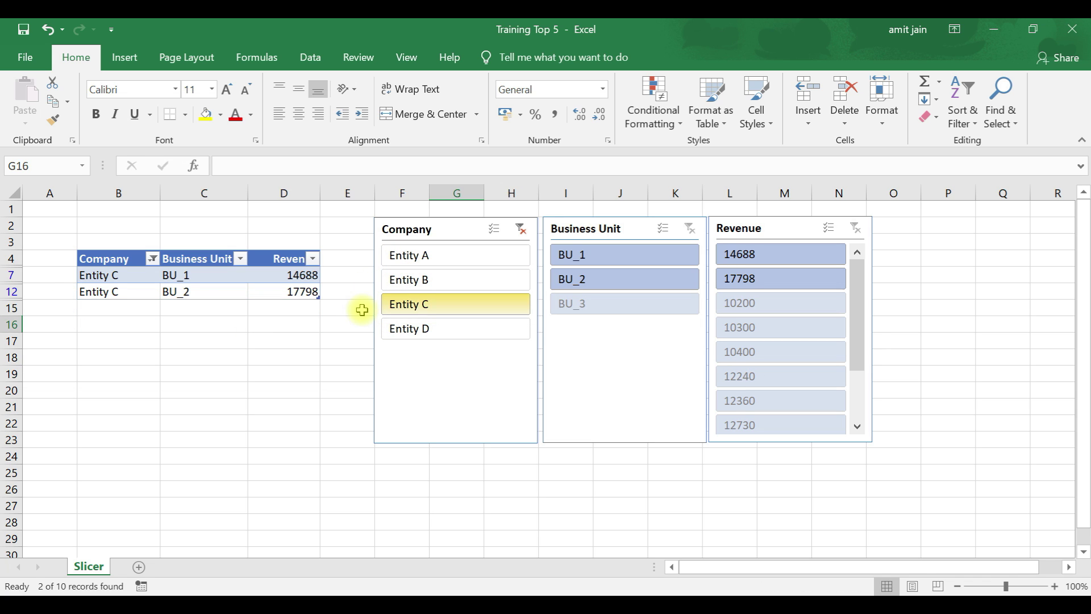
left_click(409, 330)
left_click(431, 255)
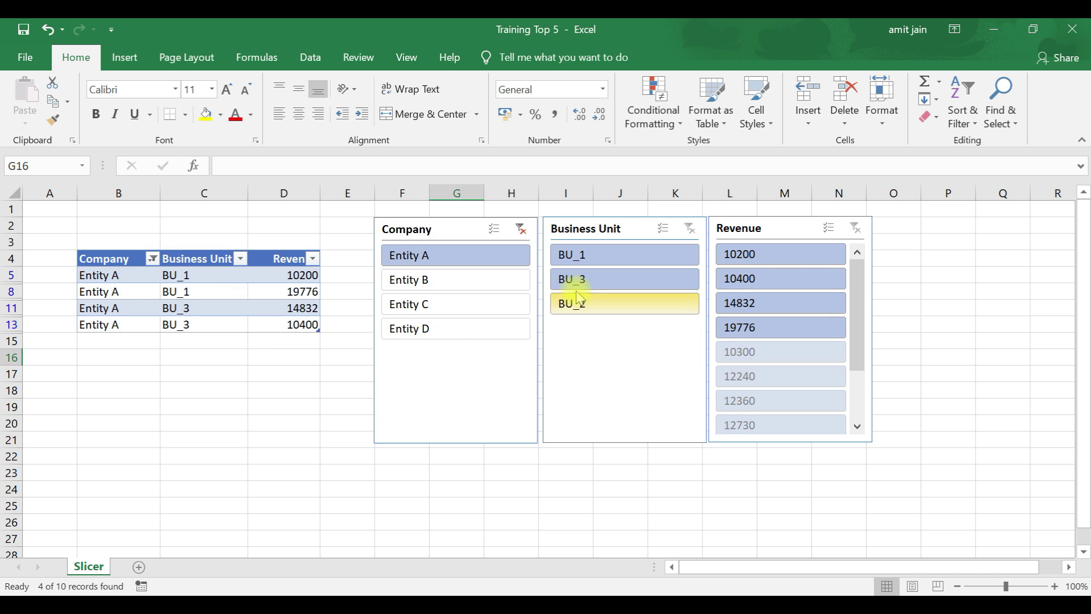
Step: Filter the table by BU_1, BU_3, BU_2 and BU_1 again with the Business Unit slicer, and clear the Company and Business Unit slicer filters
left_click(591, 265)
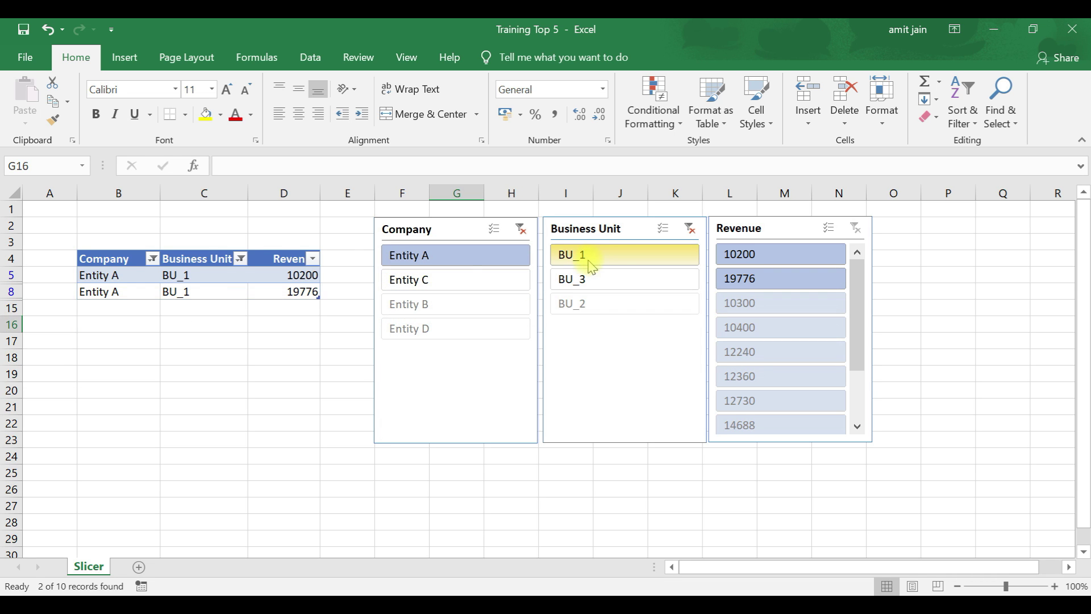
left_click(578, 279)
left_click(580, 309)
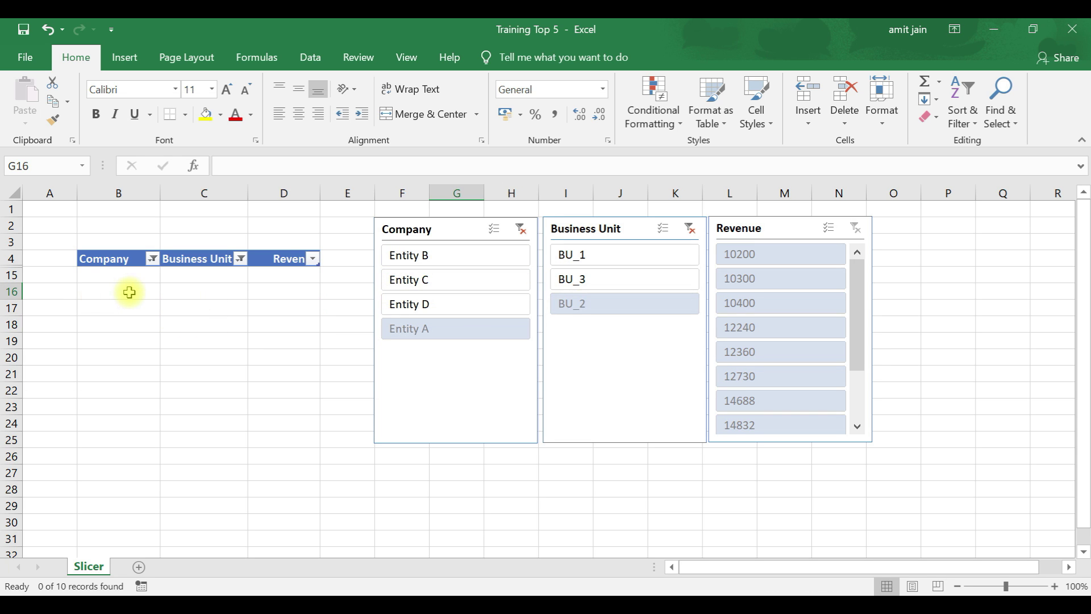
left_click(593, 259)
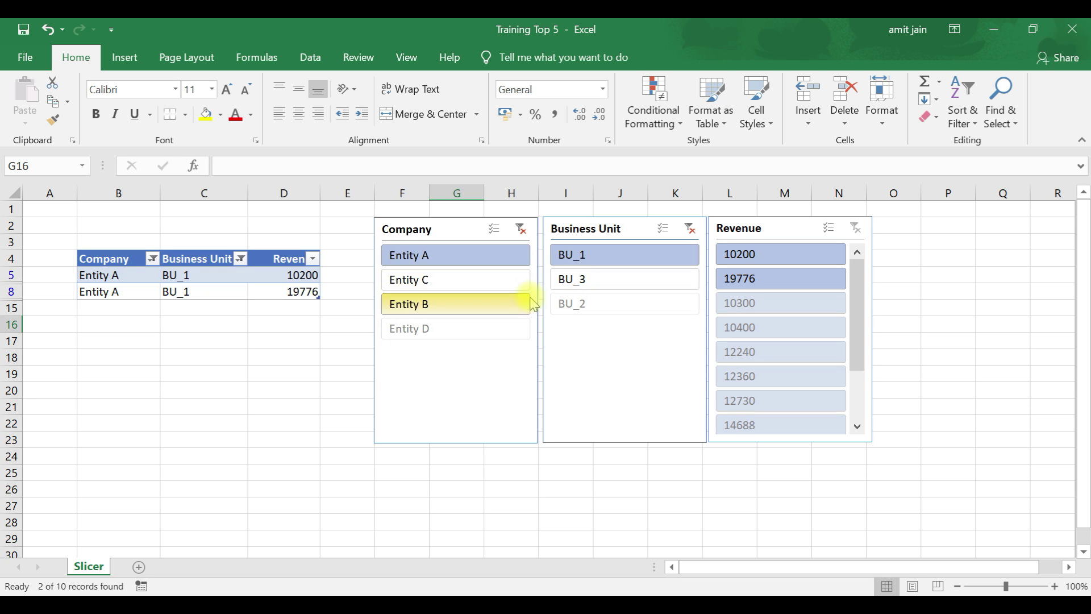
left_click(524, 232)
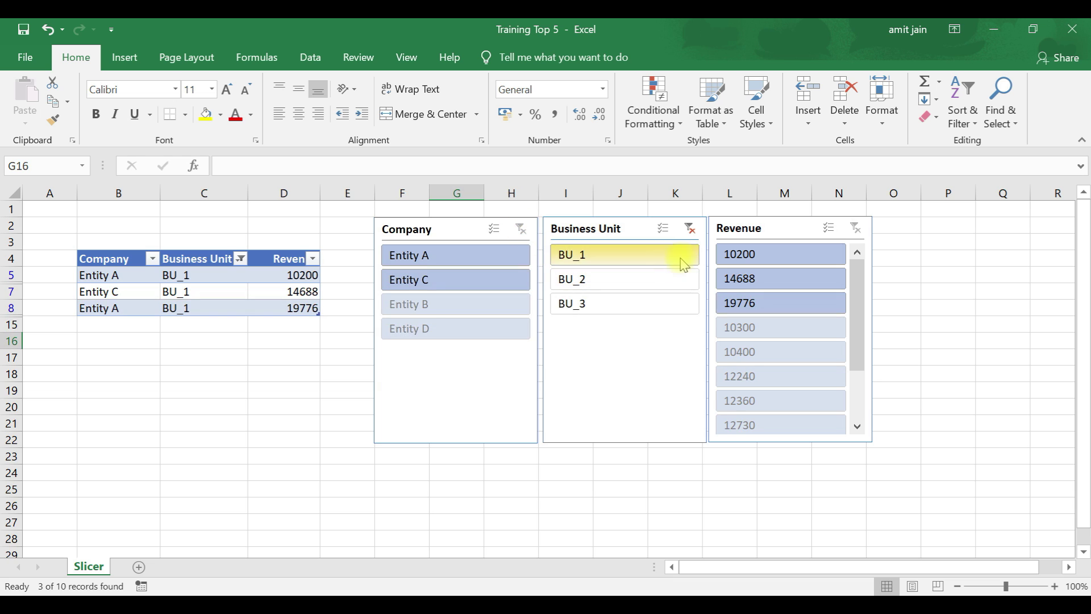
left_click(689, 233)
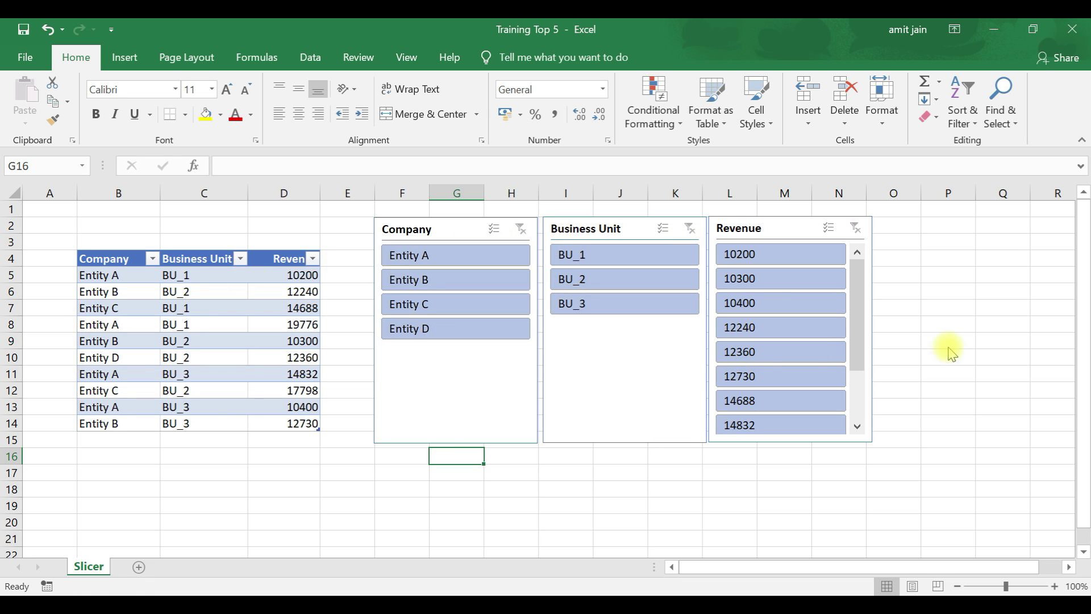
Step: Filter the table to revenue 10200 with the Revenue slicer and clear that slicer's filter
left_click(854, 228)
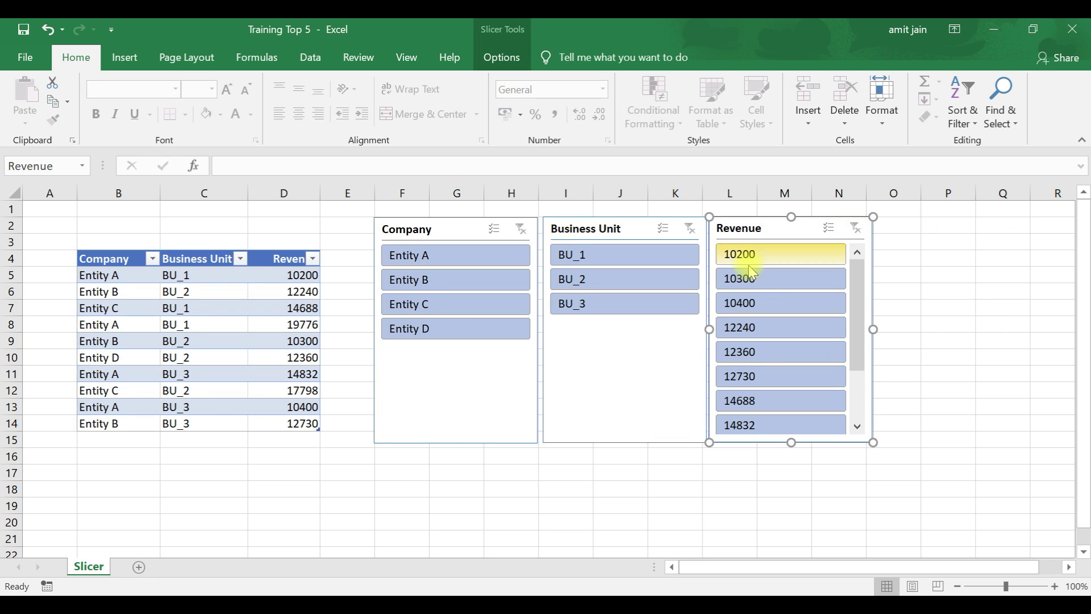
left_click(779, 255)
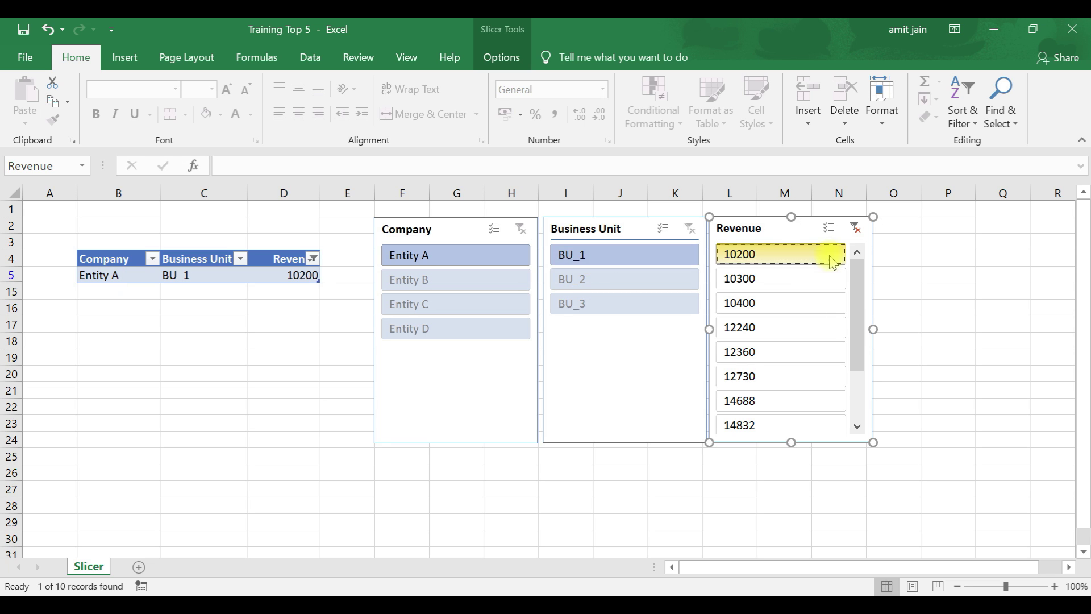
left_click(855, 228)
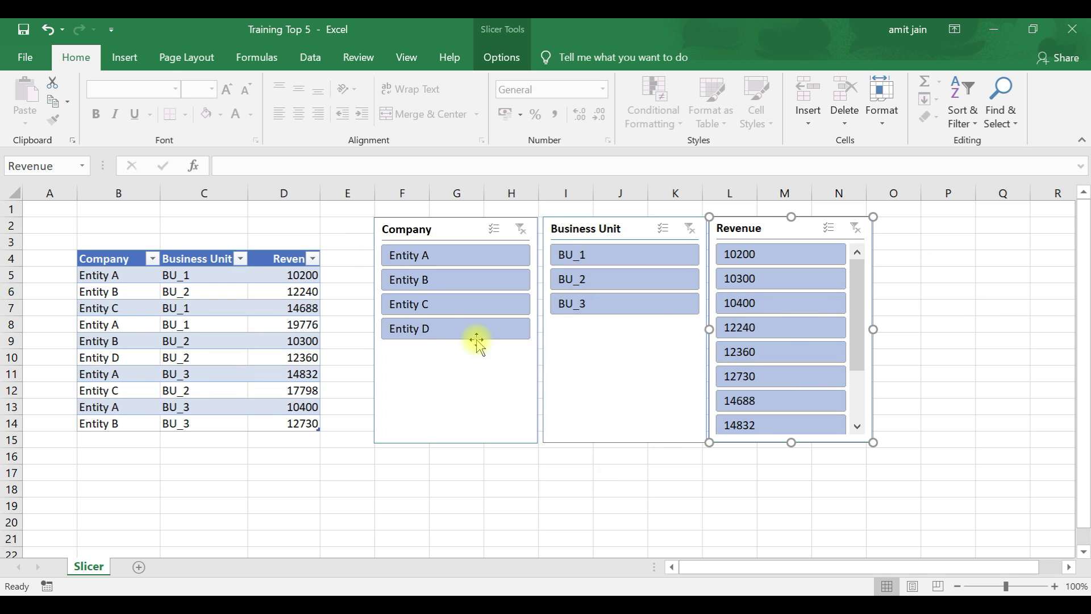
Step: Filter the table with the Company slicer to Entity B, followed by Entity C
left_click(480, 279)
left_click(471, 305)
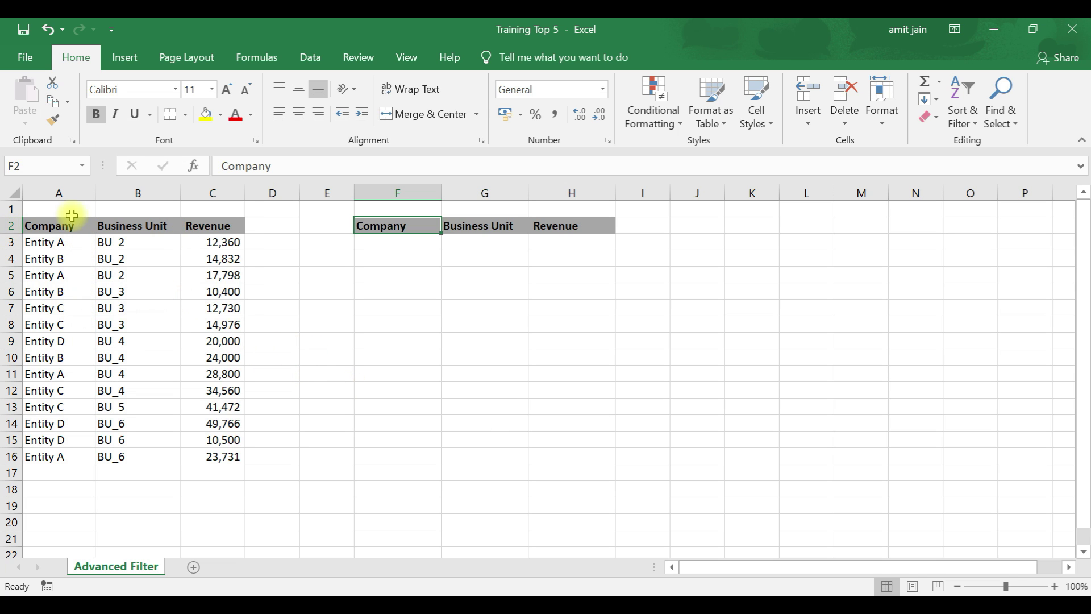
Step: Copy the Company, Business Unit and Revenue headers from A2:C2 to F2:H2 on the Advanced Filter sheet
left_click_drag(61, 228, 216, 227)
key("ctrl+c")
left_click(427, 225)
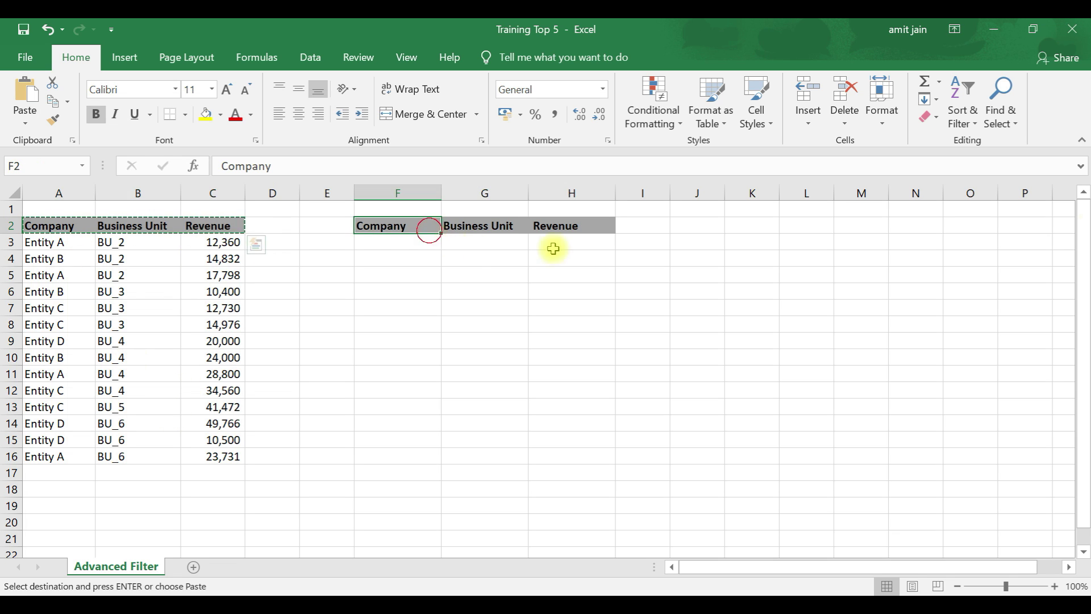
key("Return")
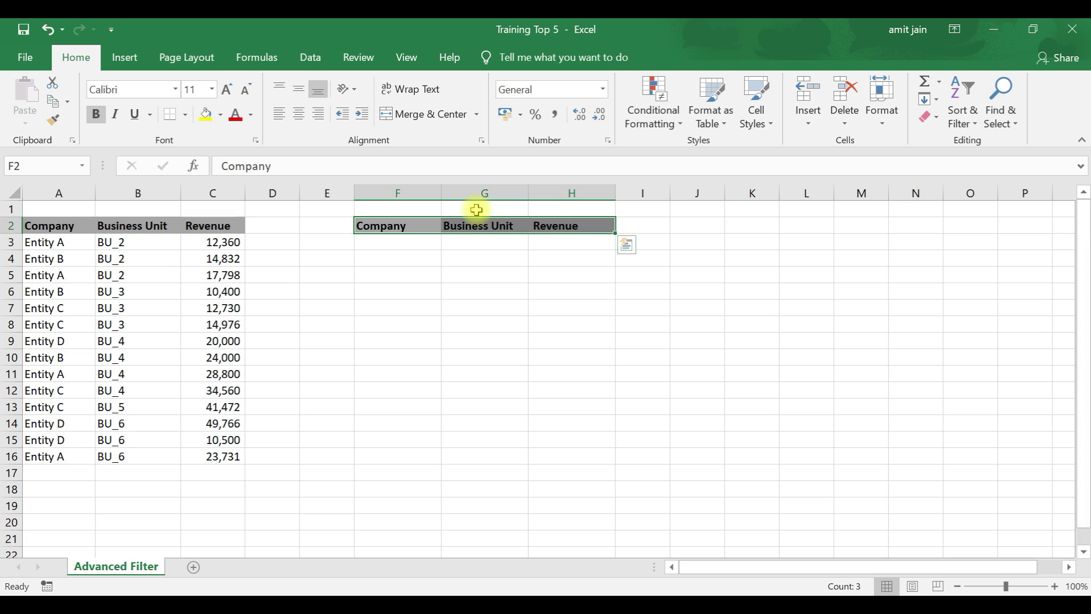
left_click(403, 226)
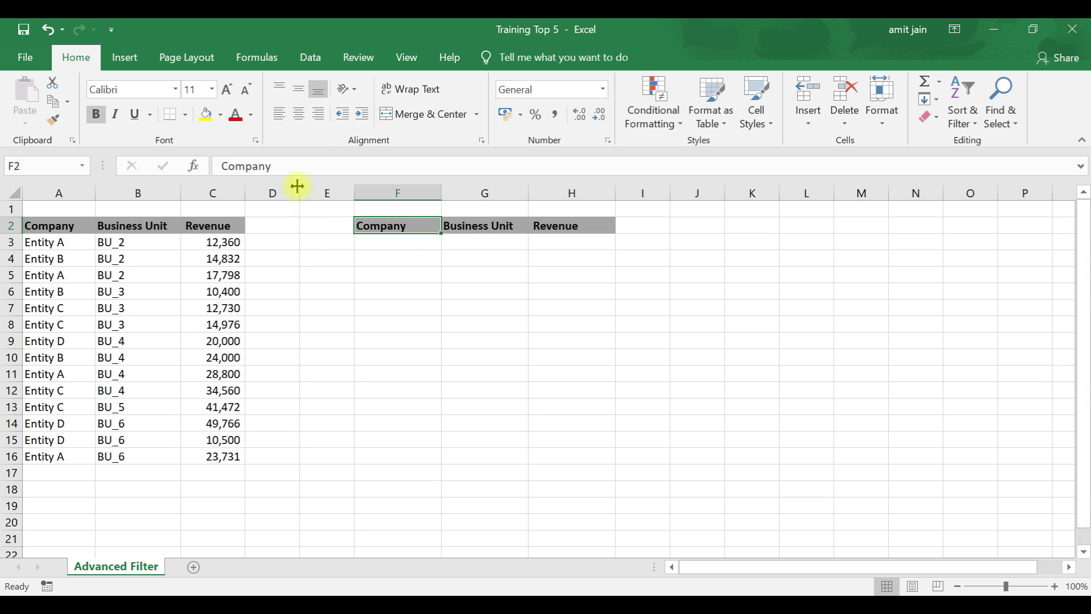
Step: Start an advanced filter on the revenue list, comparing in-place filtering with copying to another location and choosing the copy option
left_click(126, 59)
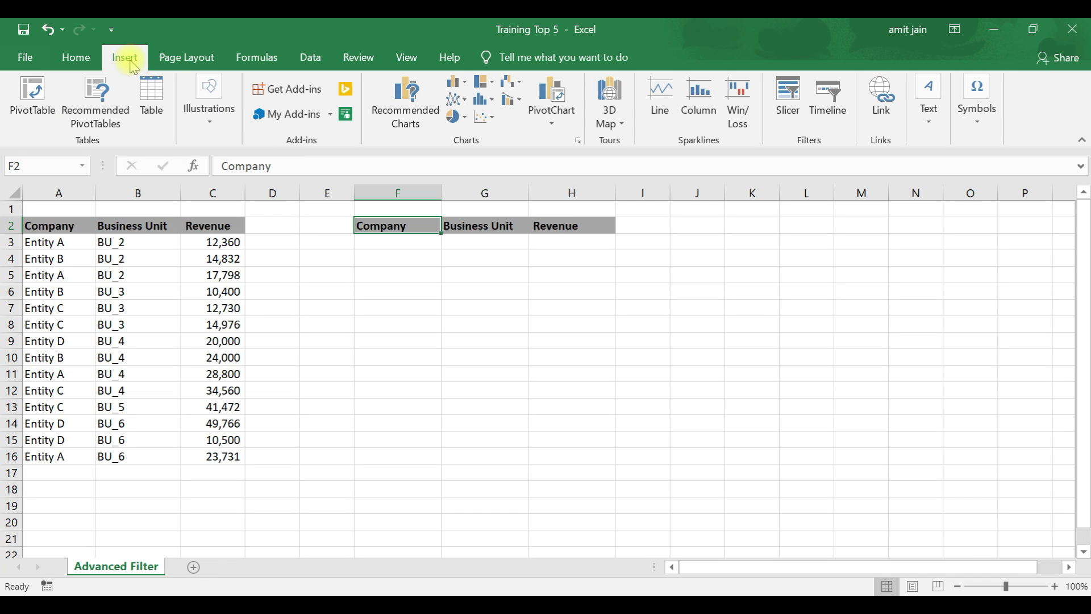
left_click(307, 60)
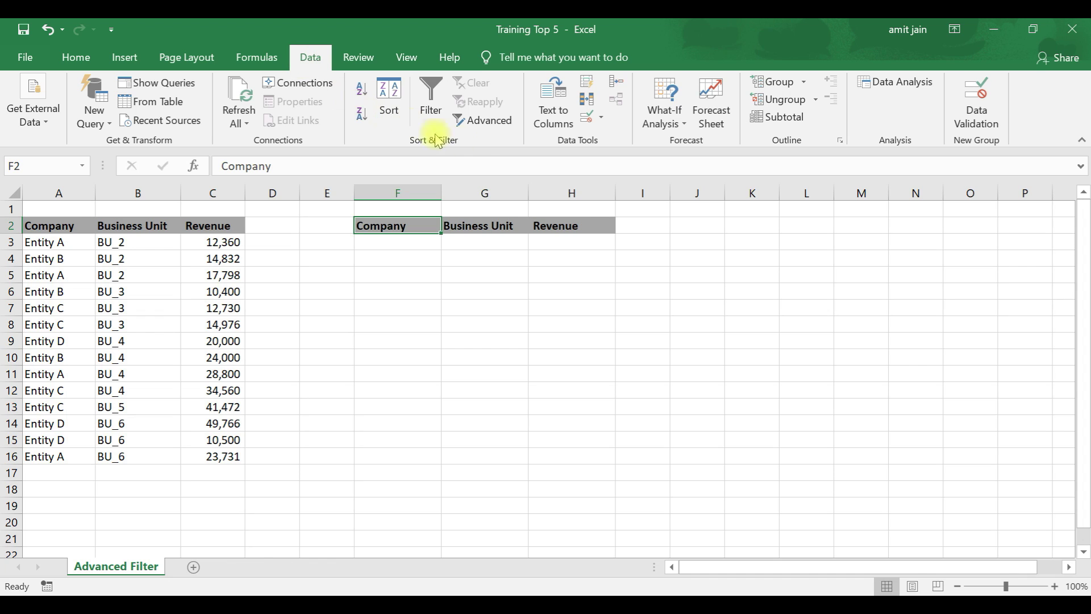
left_click(489, 121)
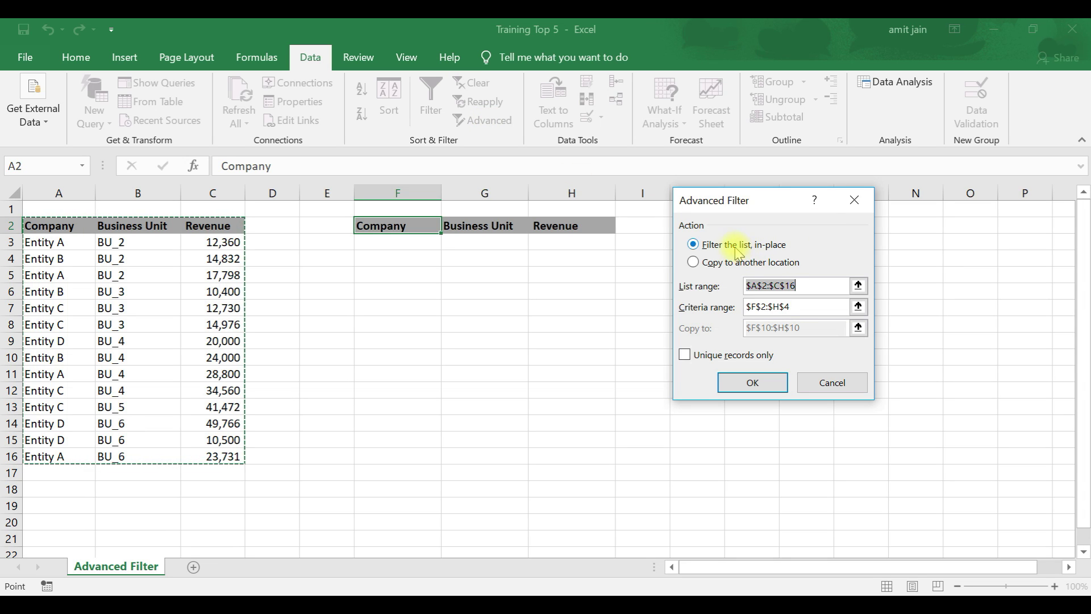
left_click(694, 263)
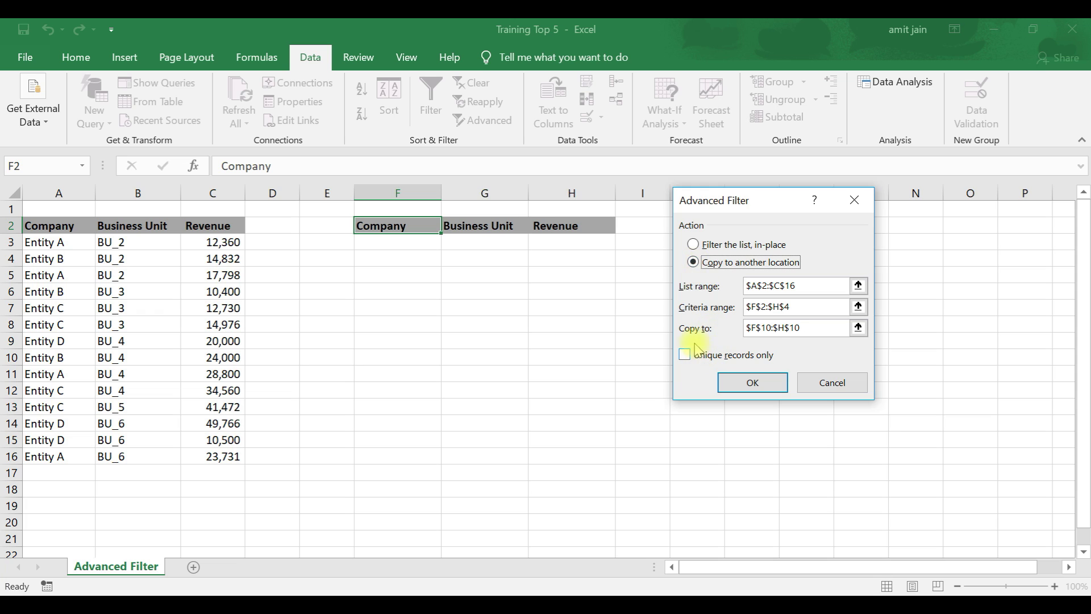
left_click(692, 244)
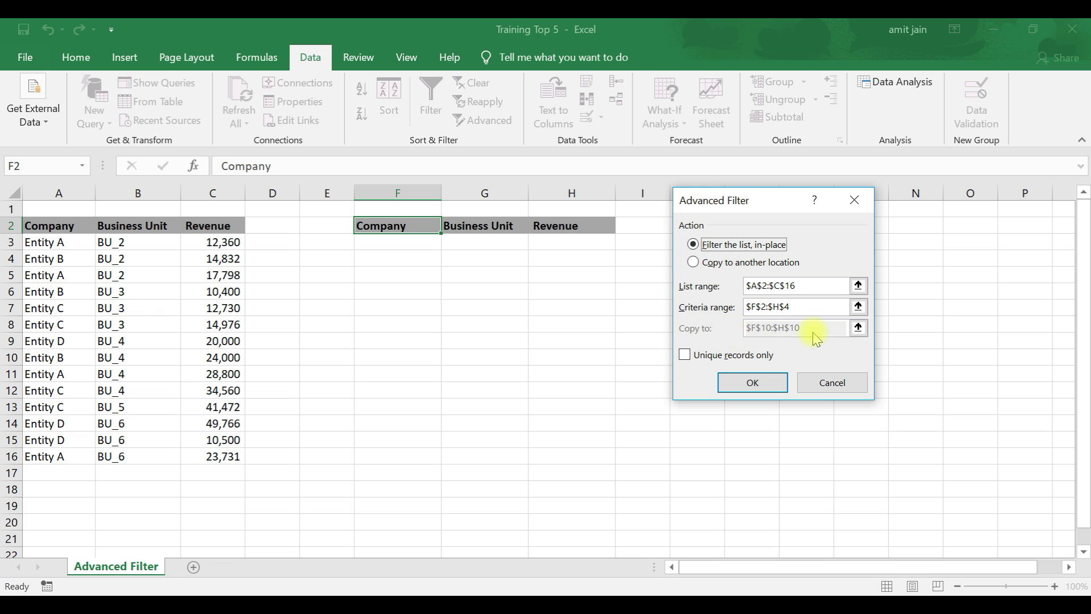
left_click(694, 262)
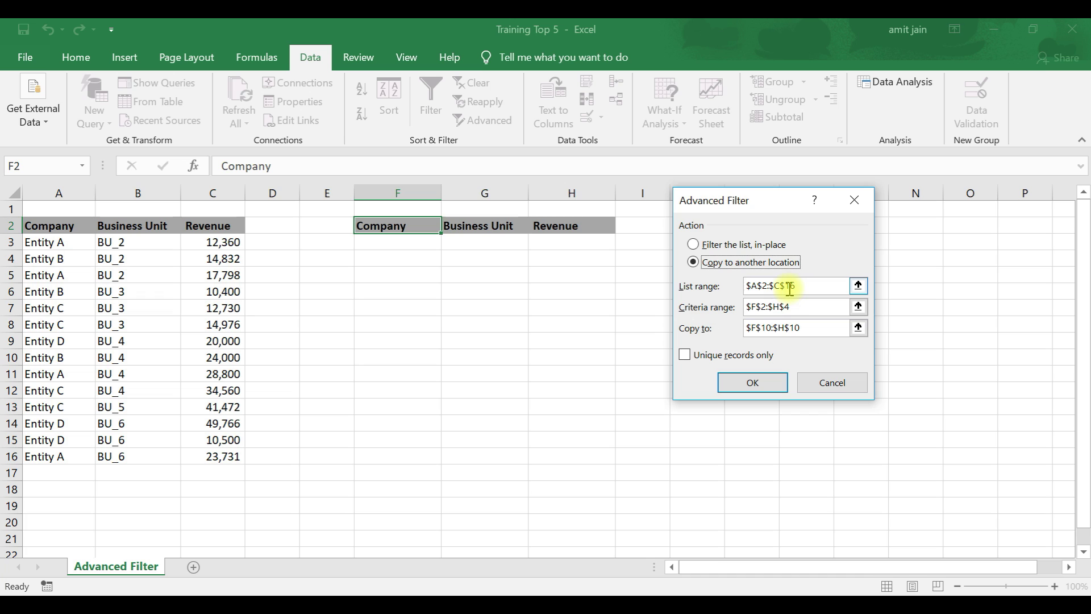
Step: Set the advanced filter's list range to A2:C16 by selecting the full data block with its headers
left_click(858, 285)
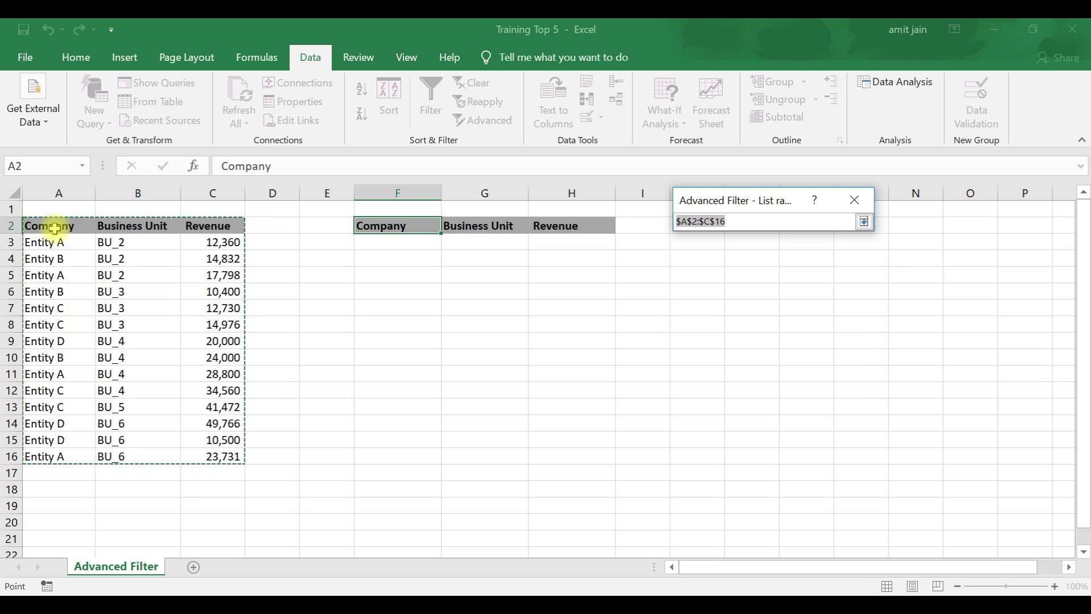
left_click_drag(54, 228, 174, 350)
left_click_drag(214, 441, 220, 454)
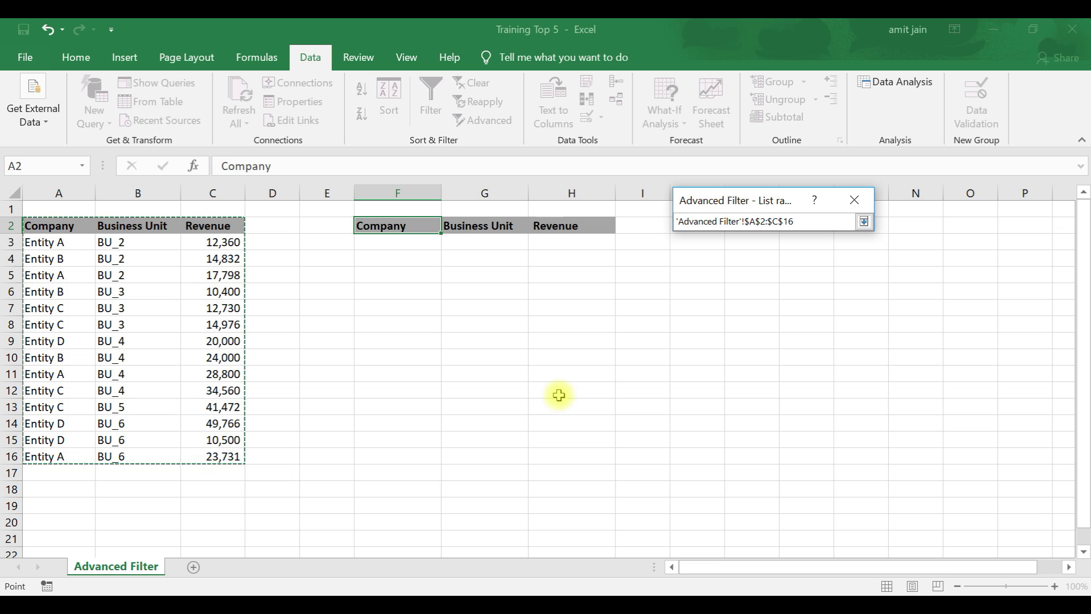
left_click(863, 221)
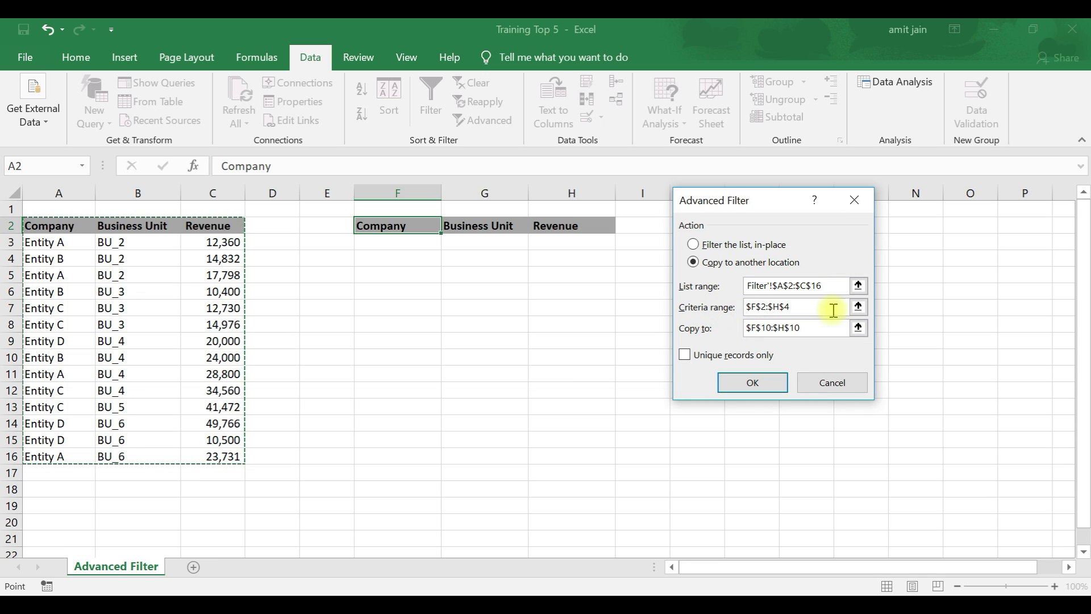
Step: Set the advanced filter's criteria range to F2:H3 and cancel the advanced filter without applying it
left_click(858, 307)
left_click_drag(397, 225, 559, 241)
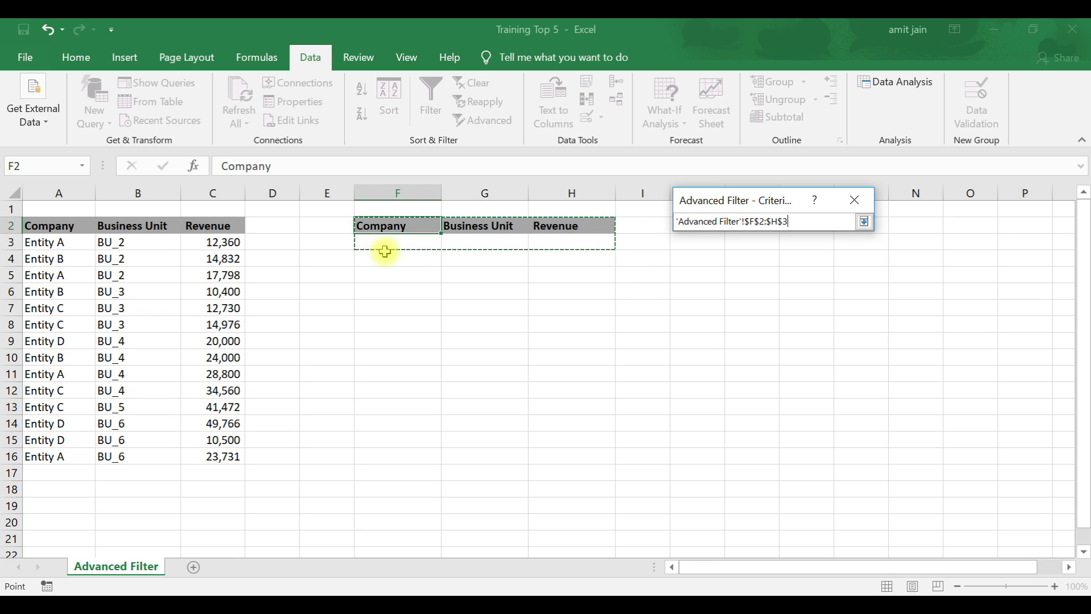
left_click(863, 221)
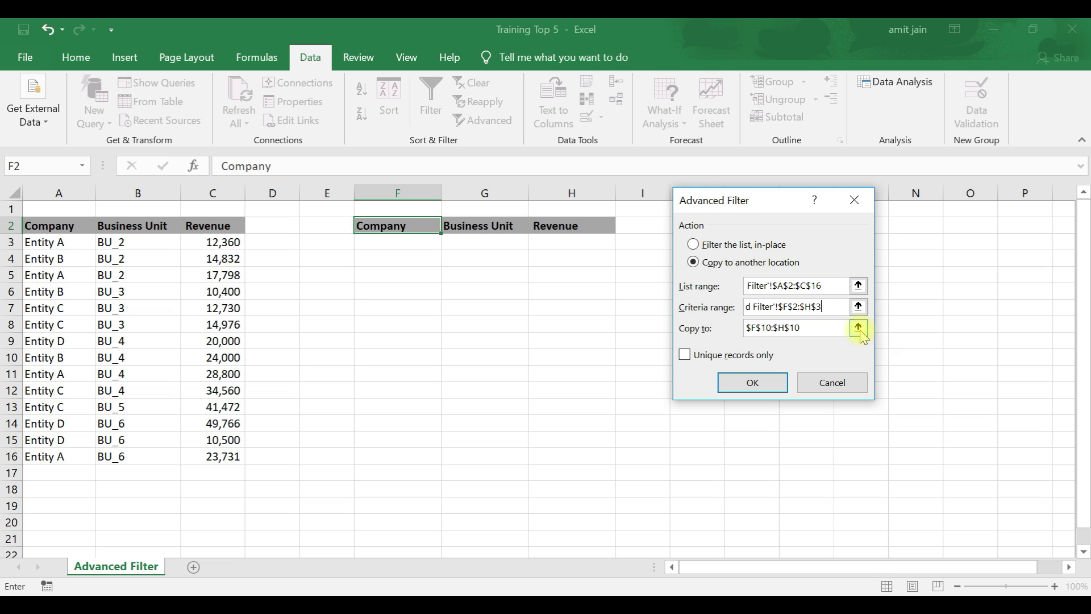
left_click(831, 384)
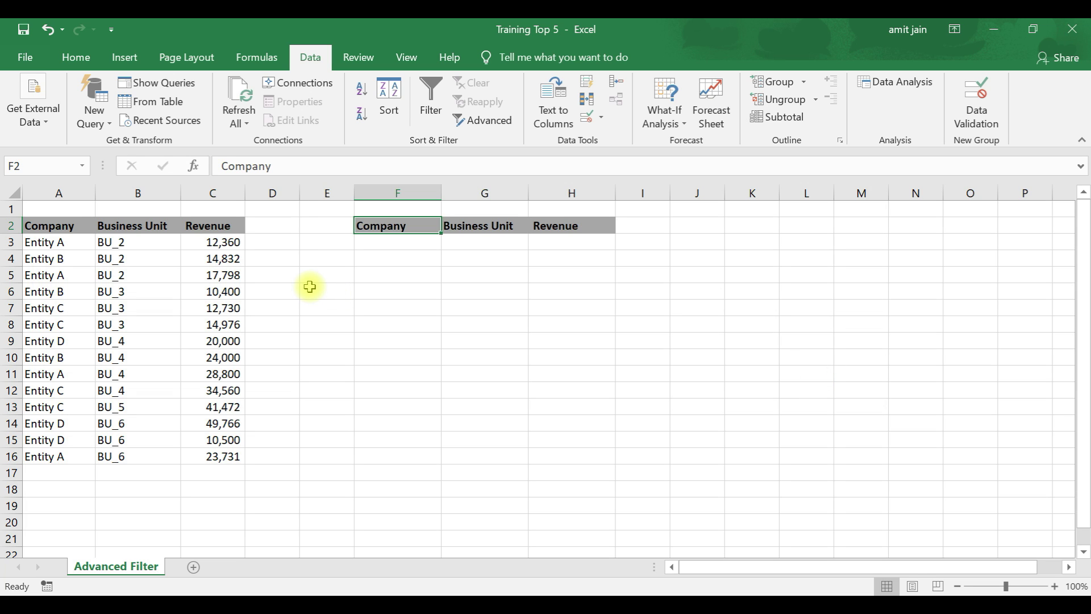
Step: Clear the criteria headers in F2:H2 by copying the blank cells F3:I3 over them
key("Down")
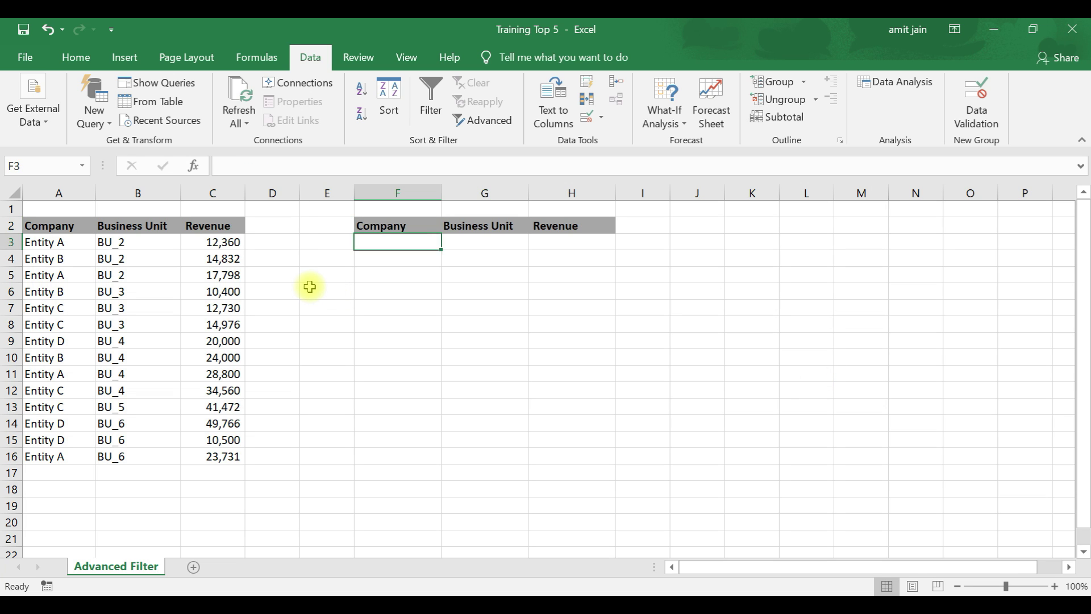
key("shift+Right")
key("shift+Right")
key("shift+Right")
key("ctrl+c")
key("Up")
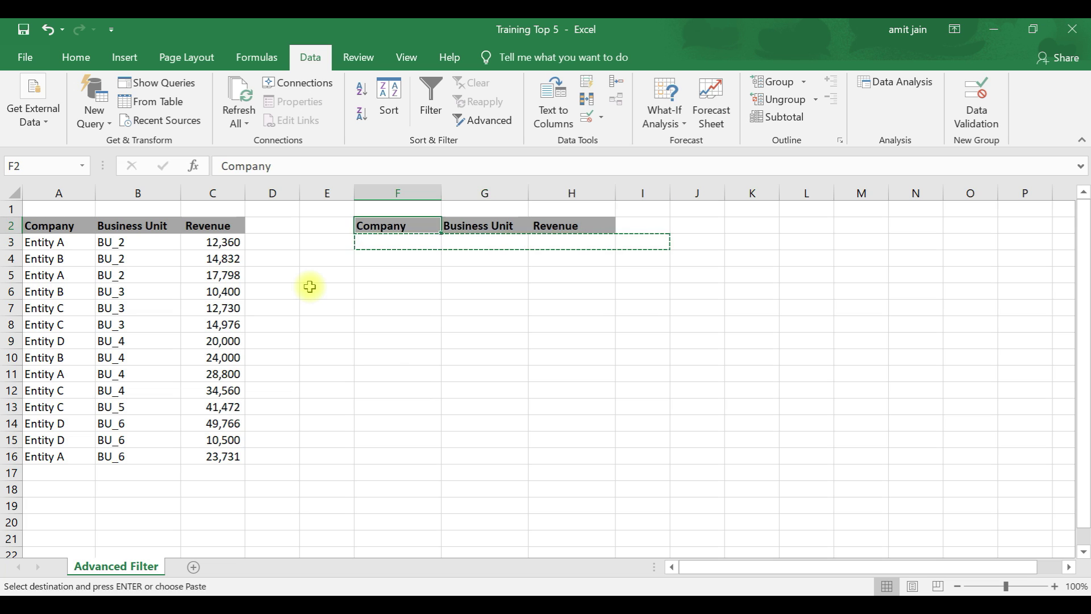
key("Return")
key("Up")
key("Down")
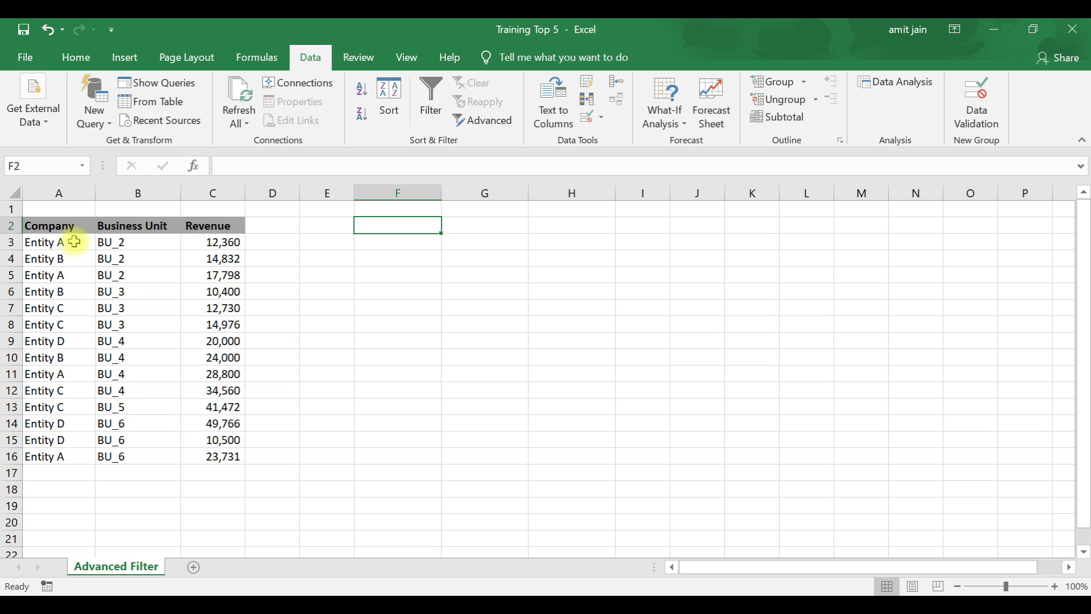
Step: Copy the Company, Business Unit and Revenue headers from A2:C2 to F2:H2 as criteria headers
left_click_drag(66, 226, 191, 232)
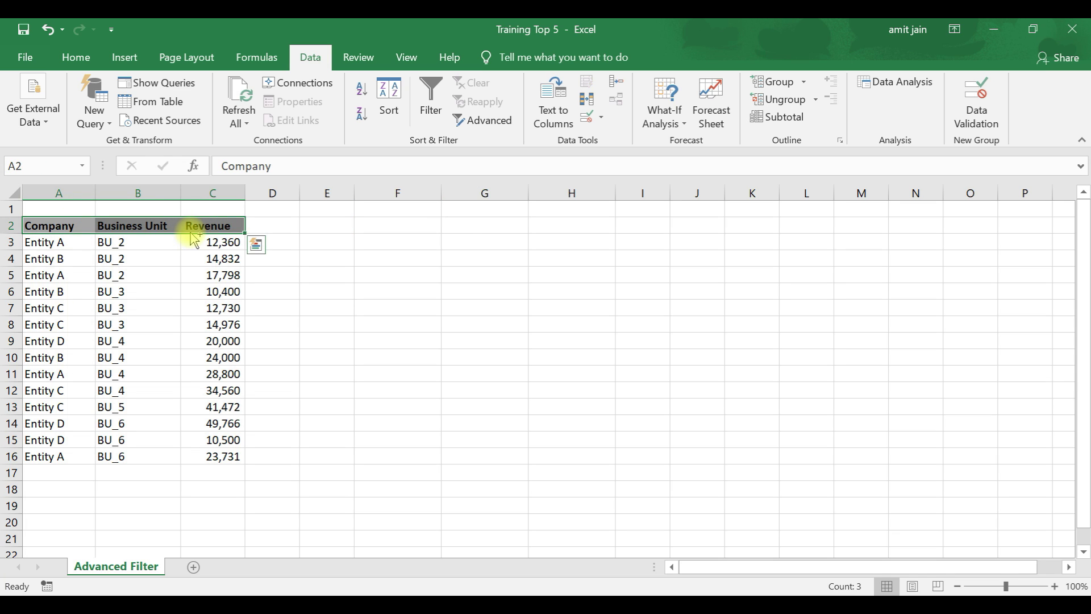
key("ctrl+c")
left_click(433, 225)
key("Return")
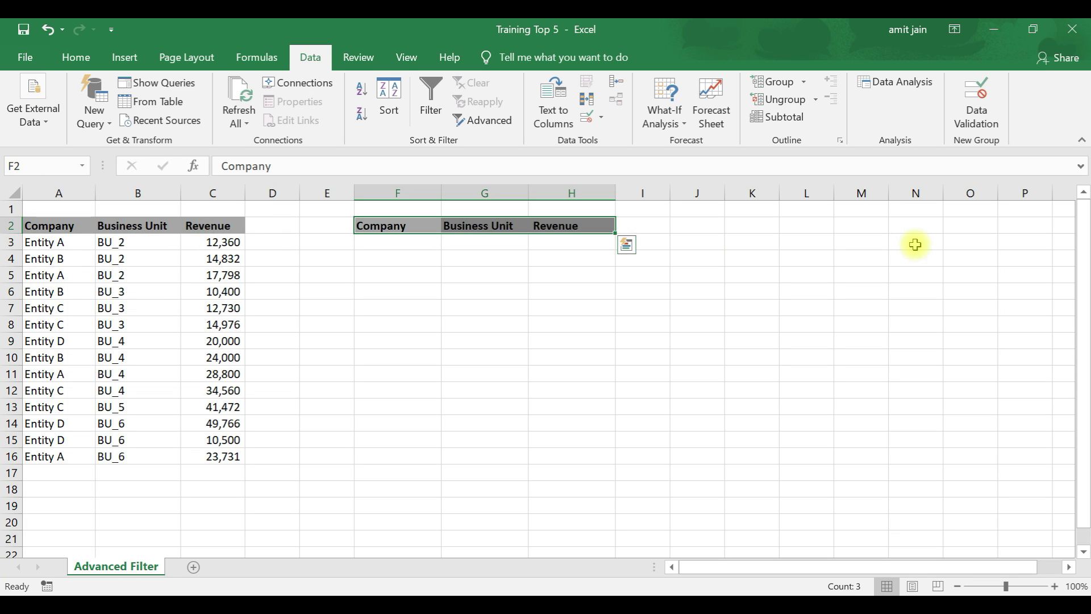
Step: Copy Entity A from A3 into F3 as the company criterion
left_click(62, 240)
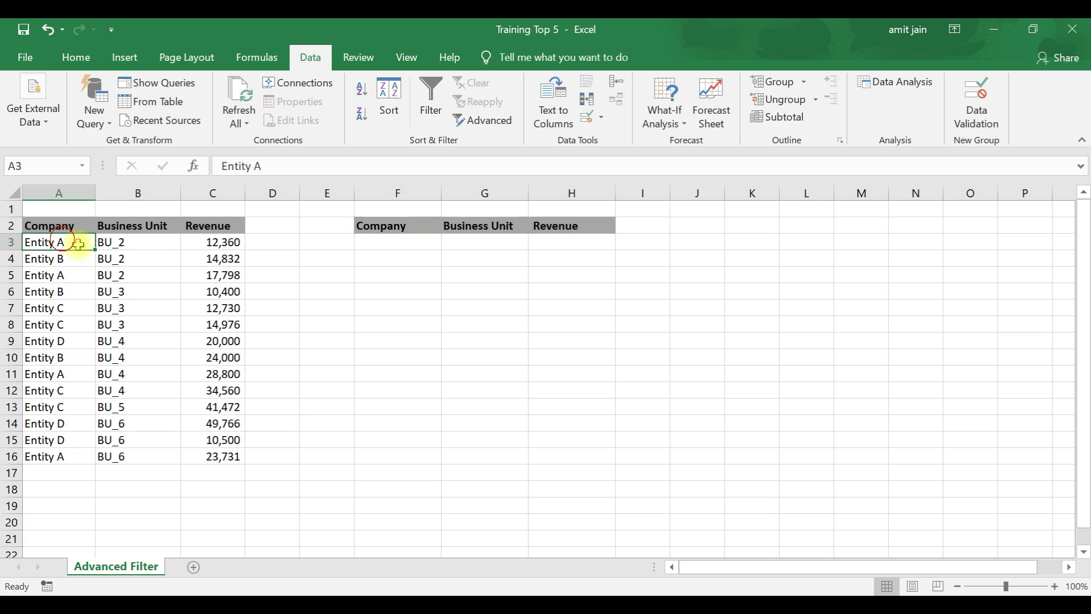
key("ctrl+c")
key("Right")
key("Right")
key("Right")
key("Right")
key("Right")
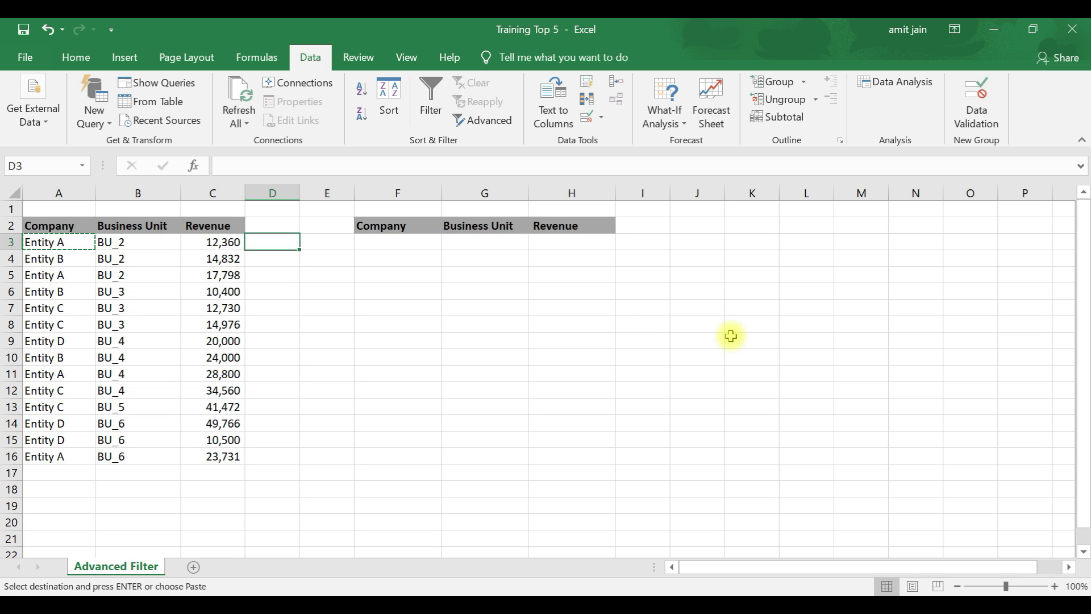
key("Return")
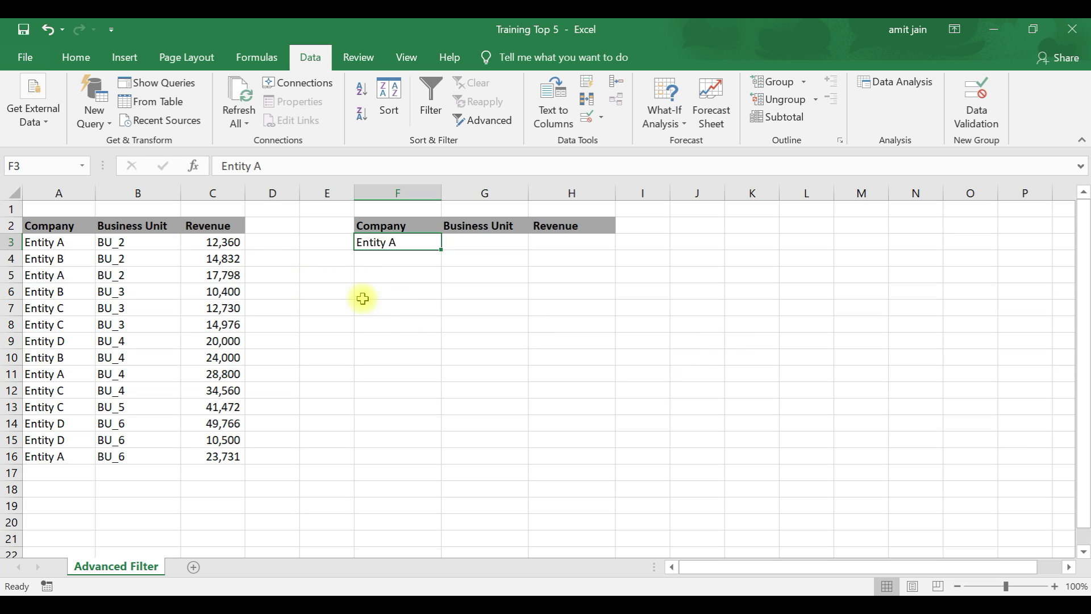
Step: Start an advanced filter that copies to another location, with the list range set to A2:C16
left_click(378, 324)
left_click(381, 241)
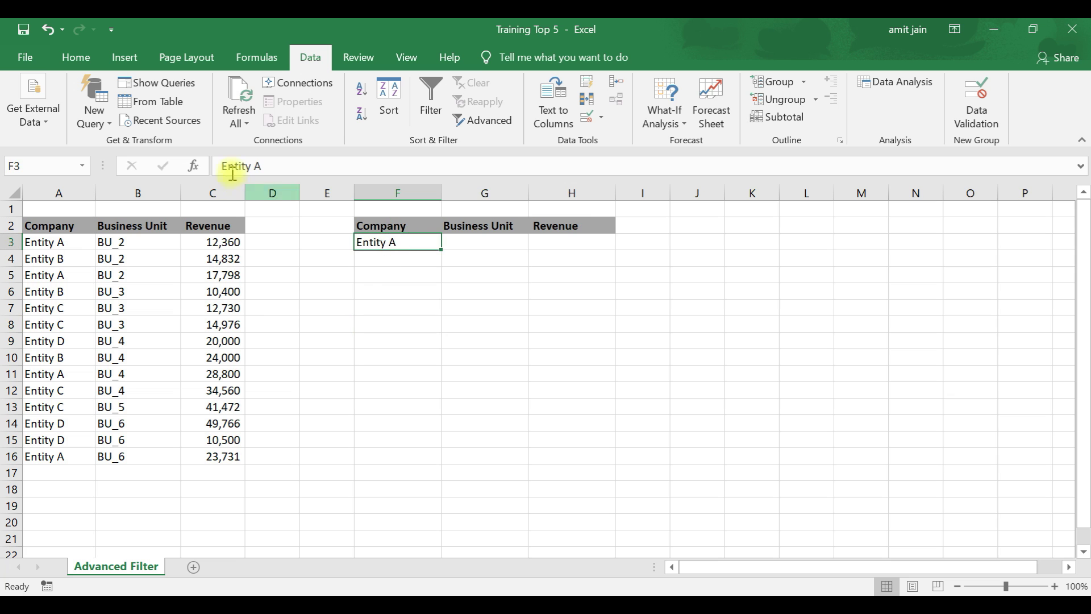
left_click(82, 58)
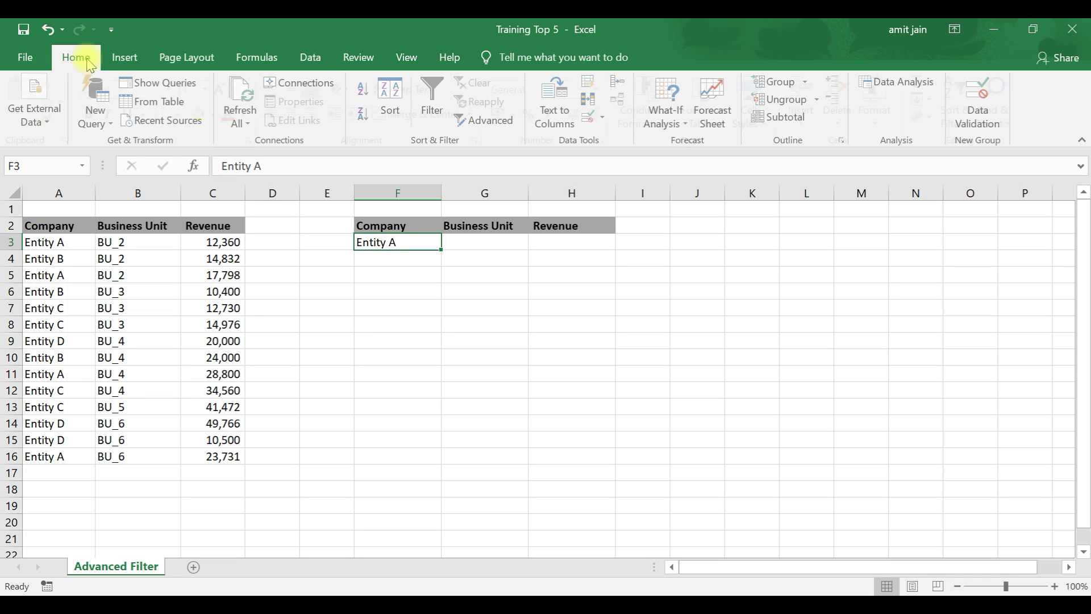
left_click(307, 57)
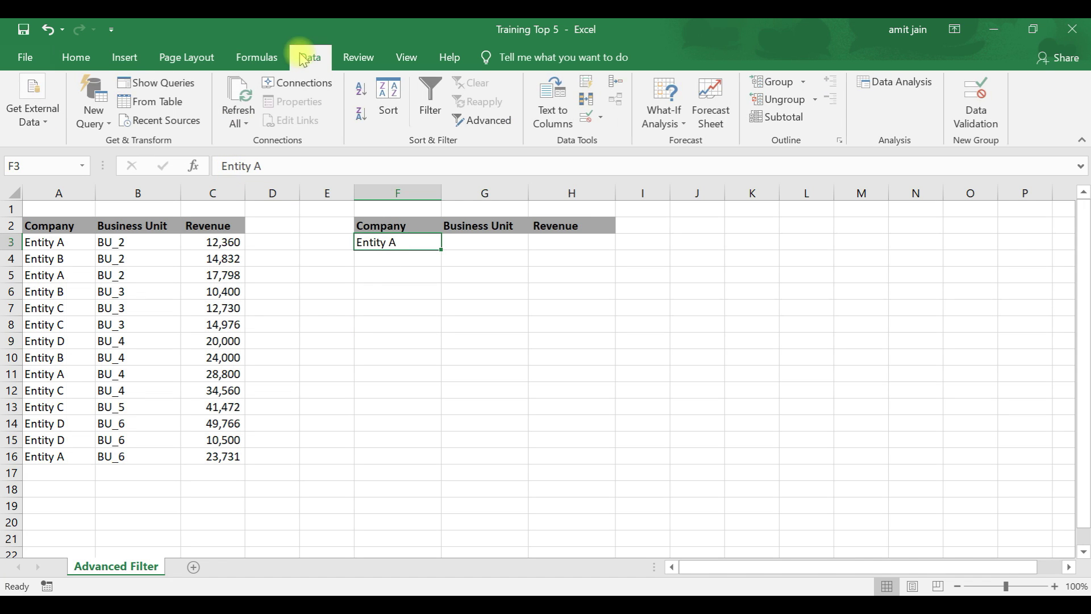
left_click(484, 121)
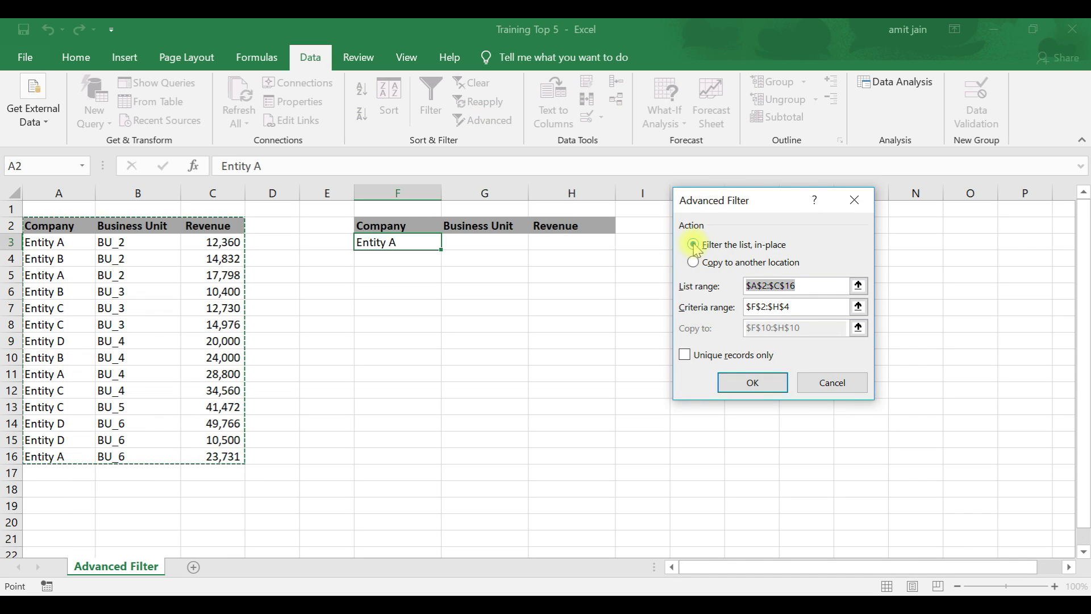
left_click(693, 262)
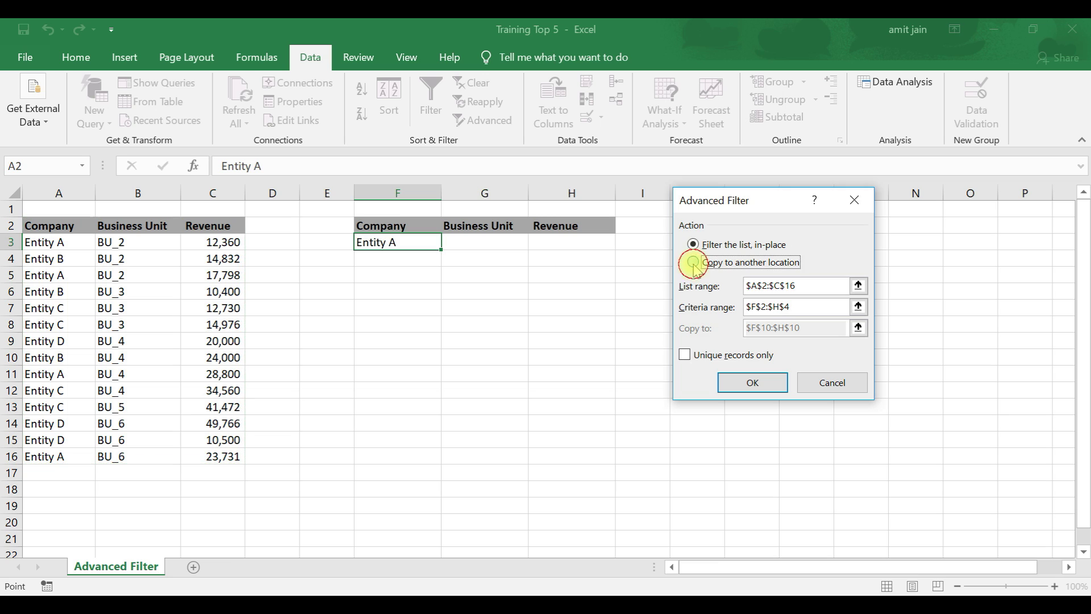
left_click(750, 287)
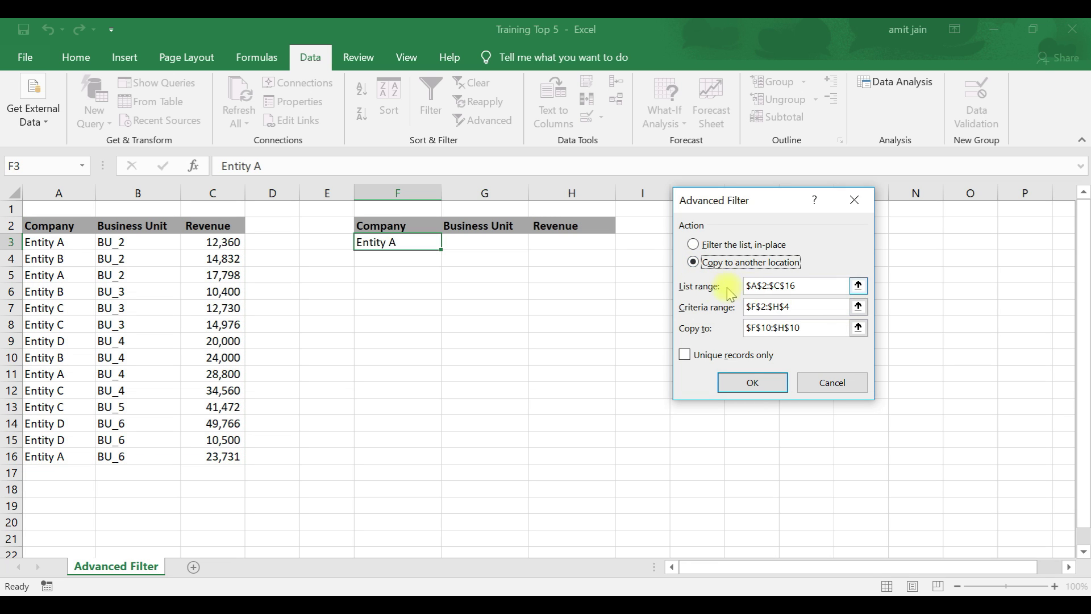
left_click(859, 287)
left_click_drag(54, 226, 214, 452)
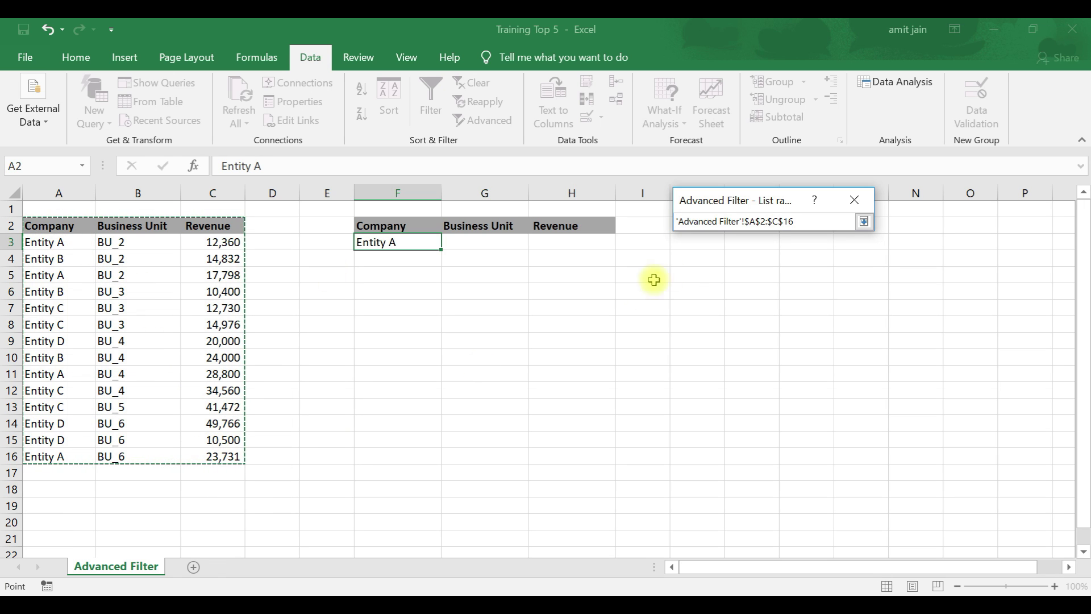
left_click(864, 221)
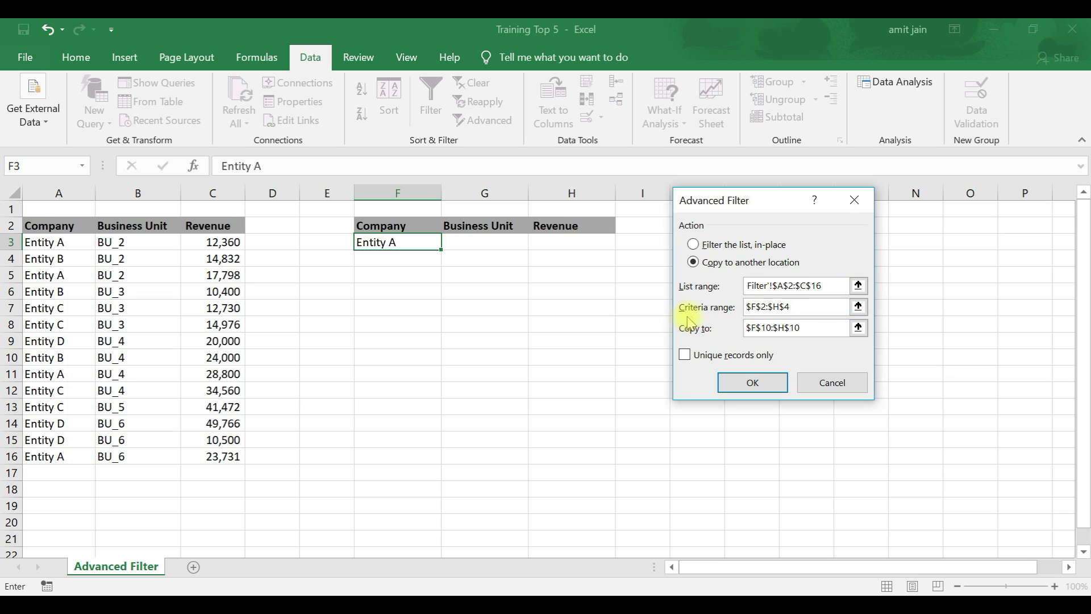
Step: Set the criteria range to F2:H3 and the copy destination to F10, and run the advanced filter
left_click(859, 307)
left_click_drag(402, 227, 532, 246)
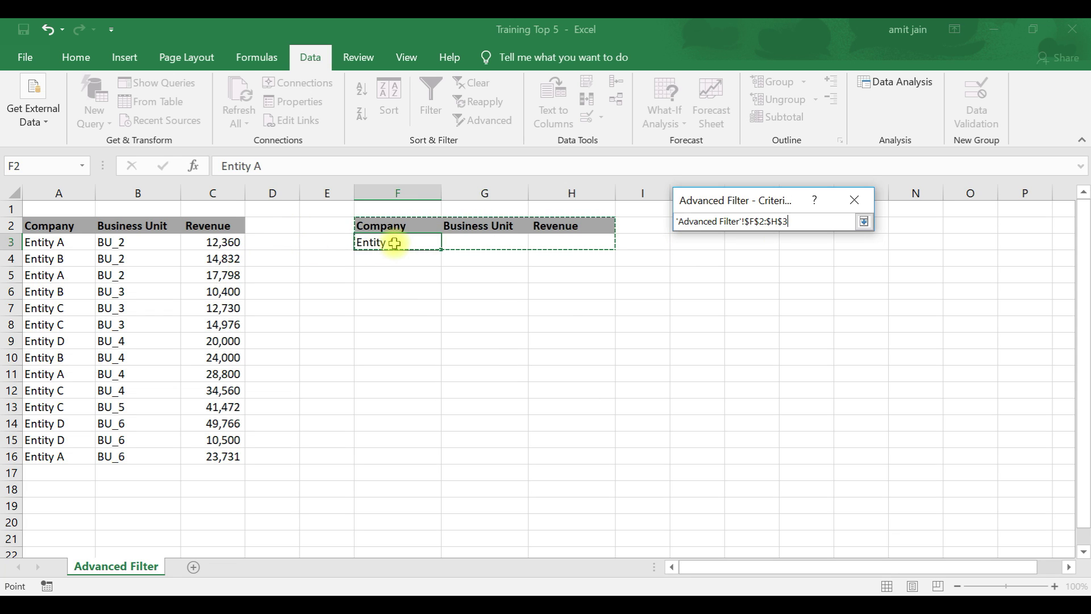
left_click(863, 222)
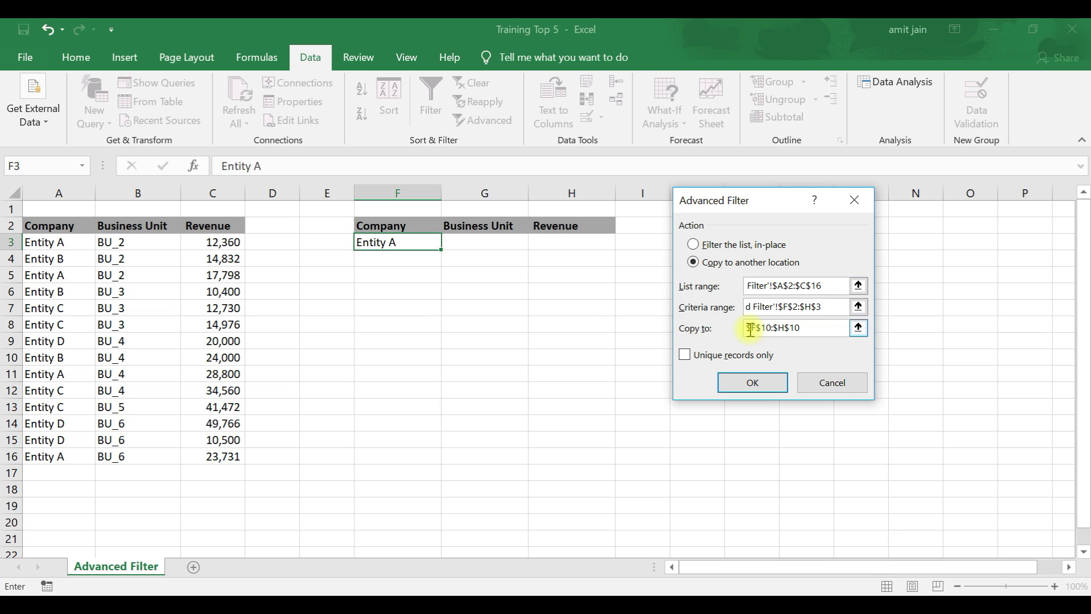
left_click(858, 327)
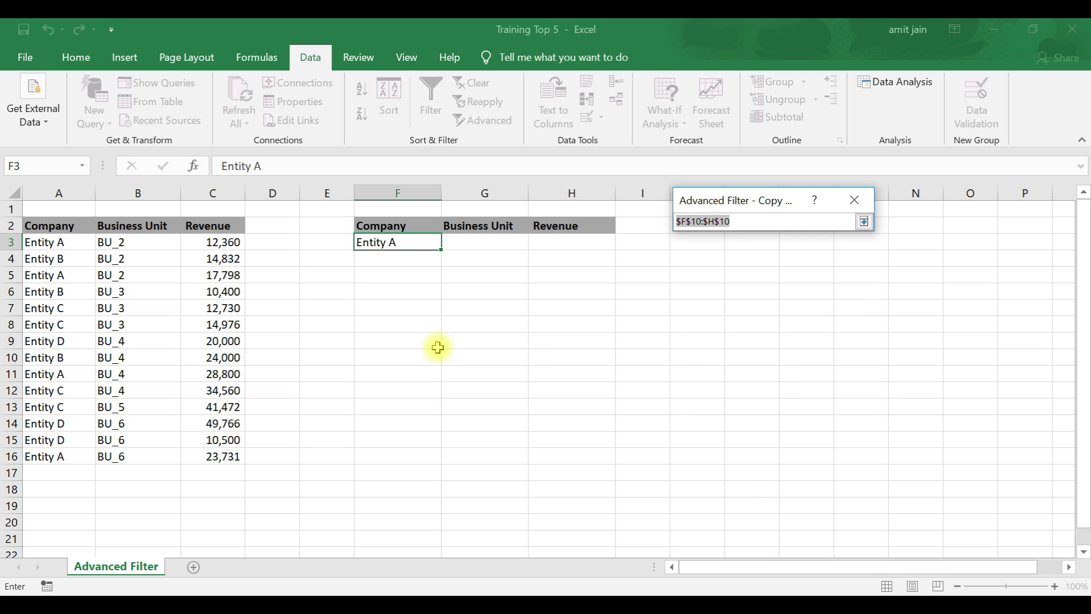
left_click(374, 356)
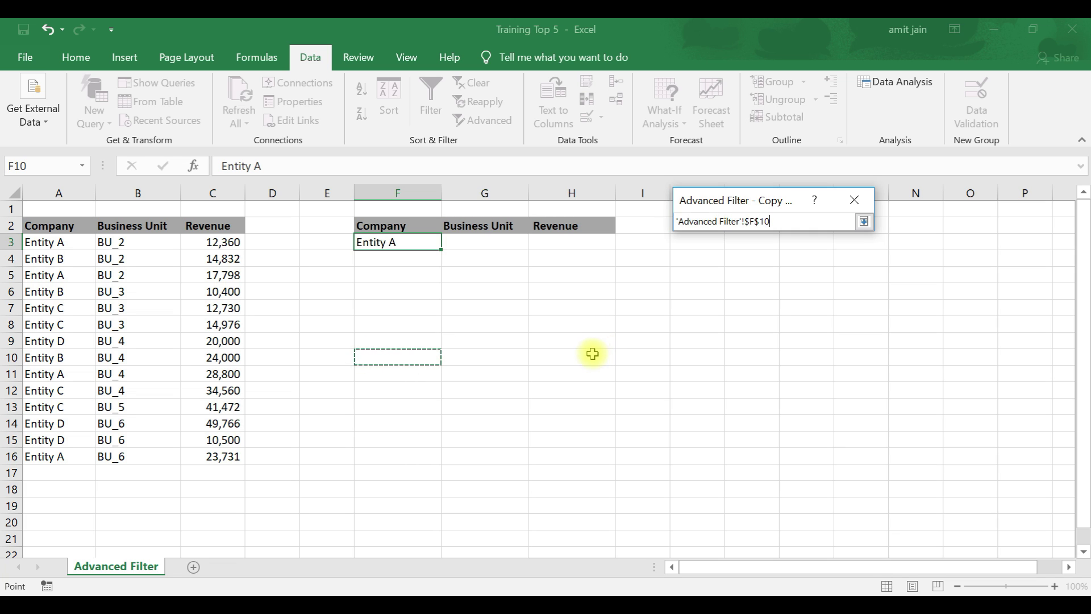
left_click(864, 222)
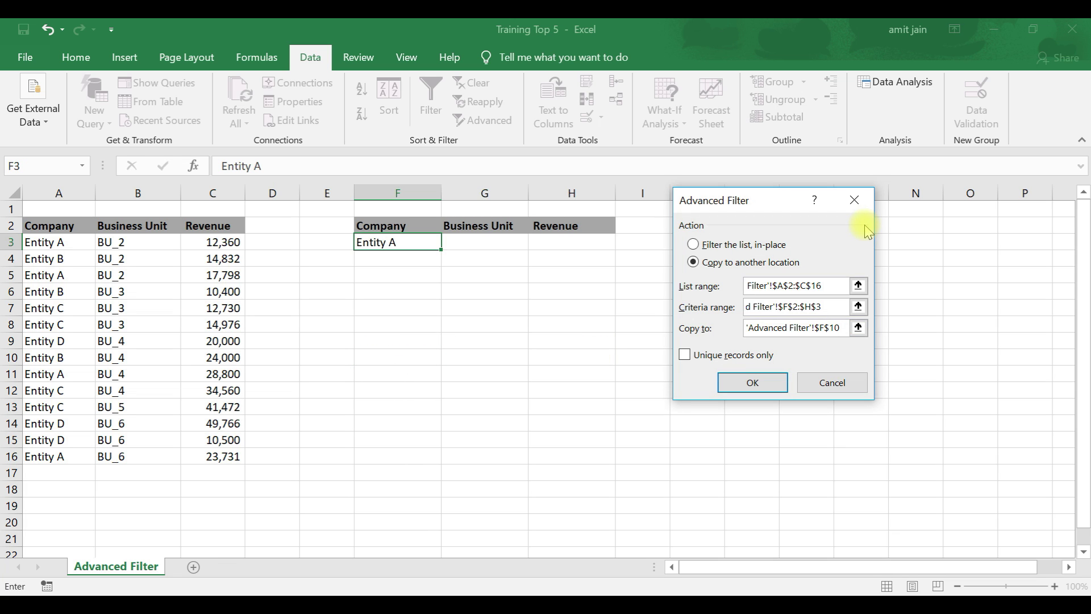
left_click(731, 382)
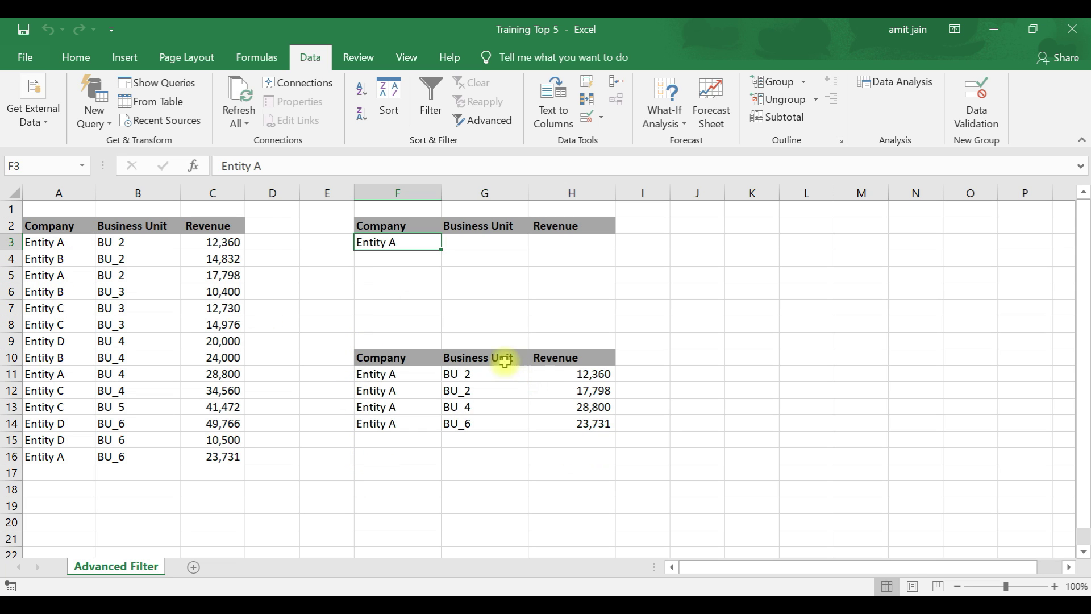
Step: Clear the contents of the extracted Entity A results in F10:H14, including their headers
left_click(390, 337)
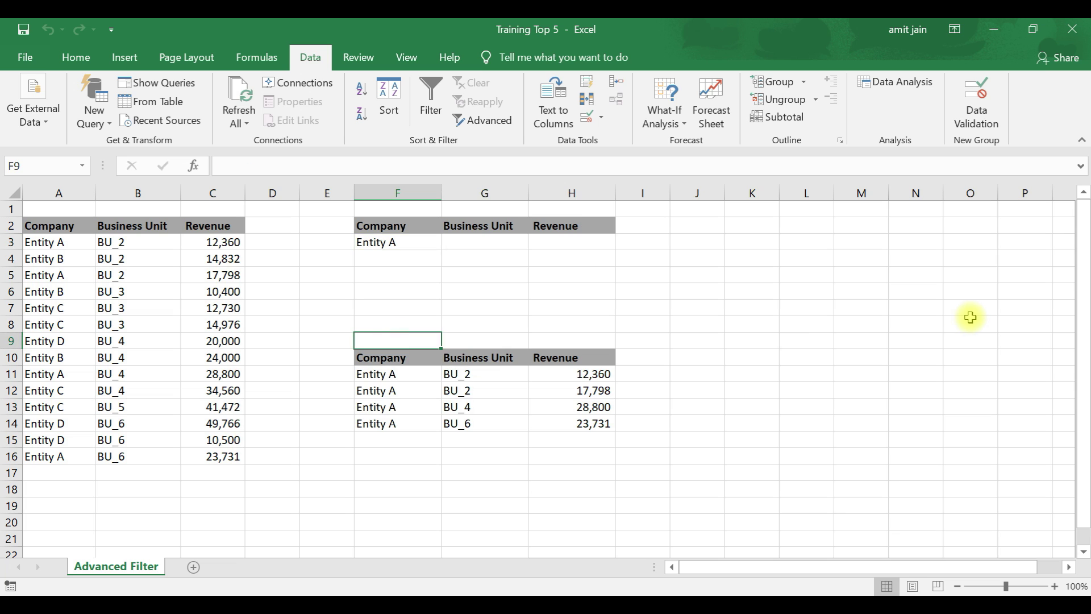
key("shift+Right")
key("shift+Right")
key("ctrl+c")
key("shift+Down")
key("shift+Down")
key("shift+Down")
key("shift+Down")
key("shift+Down")
key("shift+Down")
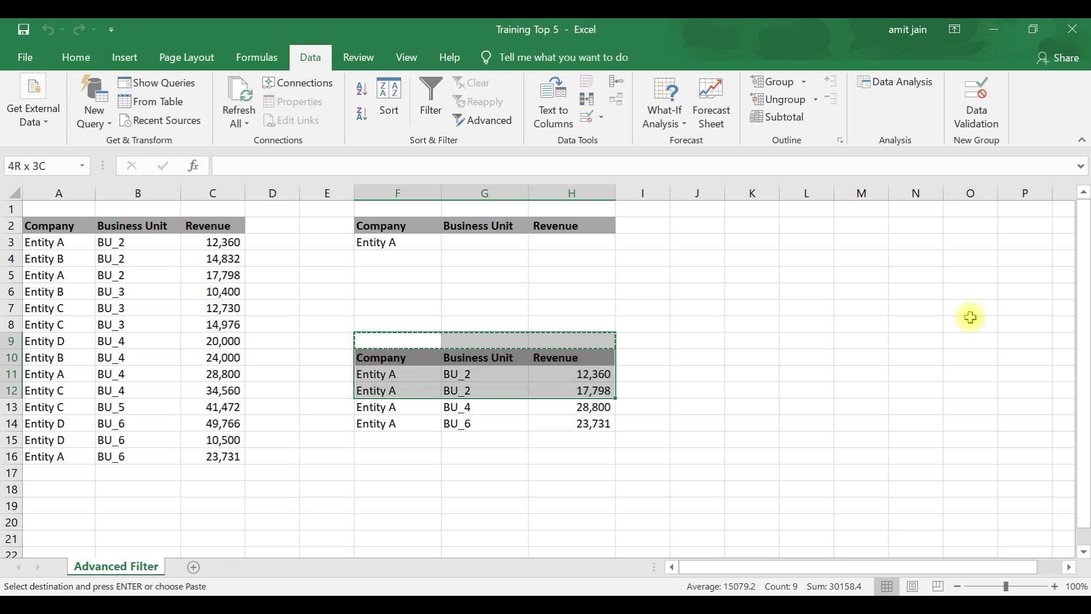
key("Delete")
Step: Change the company criterion in F3 to Entity B
key("Up")
key("Up")
key("Up")
key("Up")
key("Up")
key("Up")
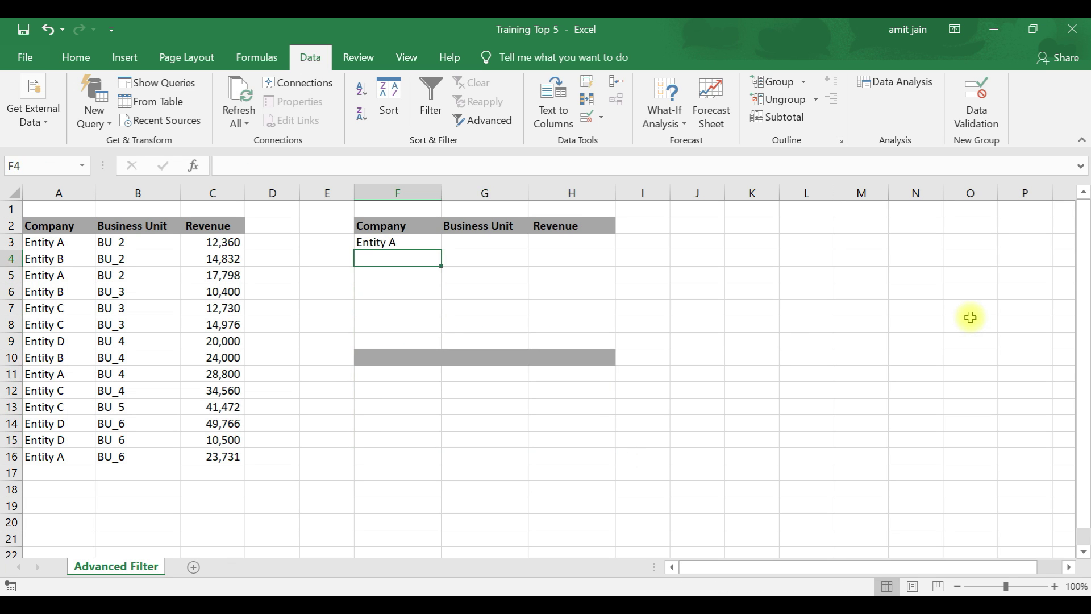
left_click(332, 168)
key("Return")
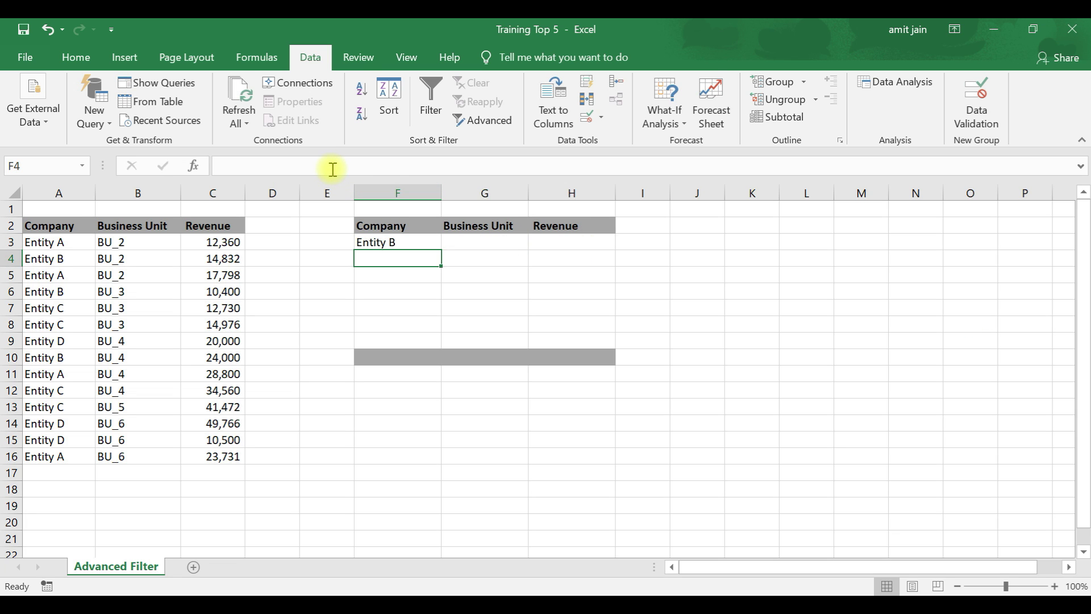
Step: Start a new advanced filter with list range A2:C16 and the criteria range covering F2:H3
left_click(414, 229)
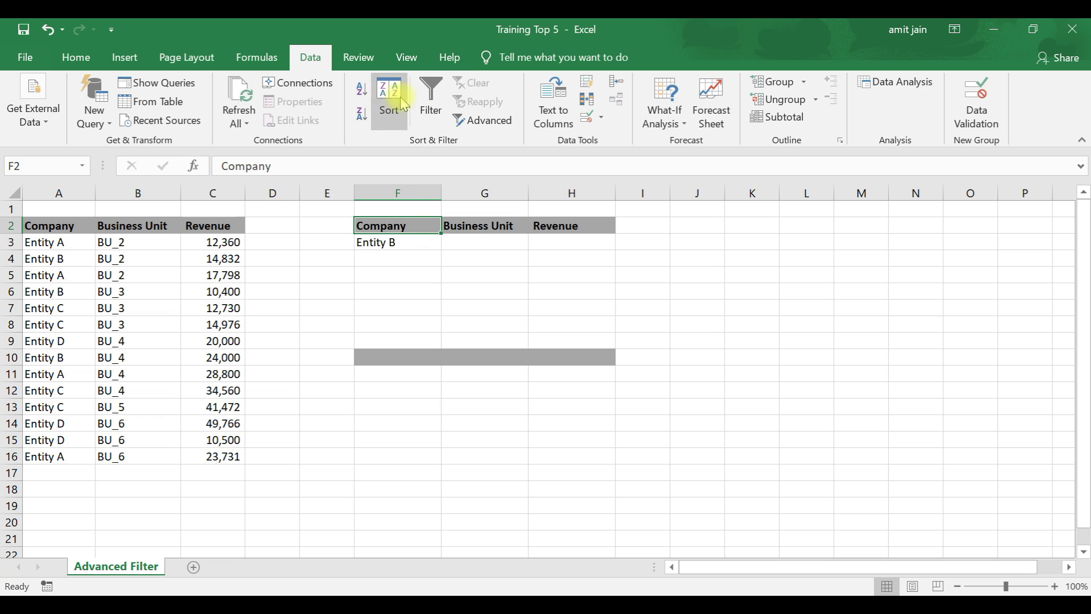
left_click(480, 118)
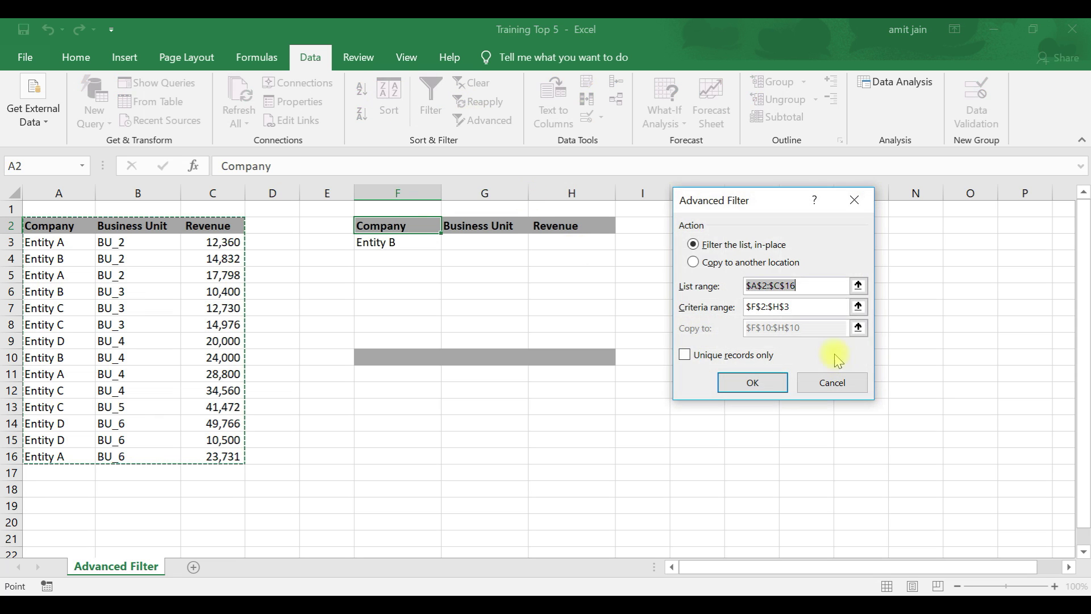
left_click(858, 285)
left_click_drag(53, 225, 226, 456)
left_click(864, 221)
left_click(858, 309)
left_click_drag(378, 227, 557, 243)
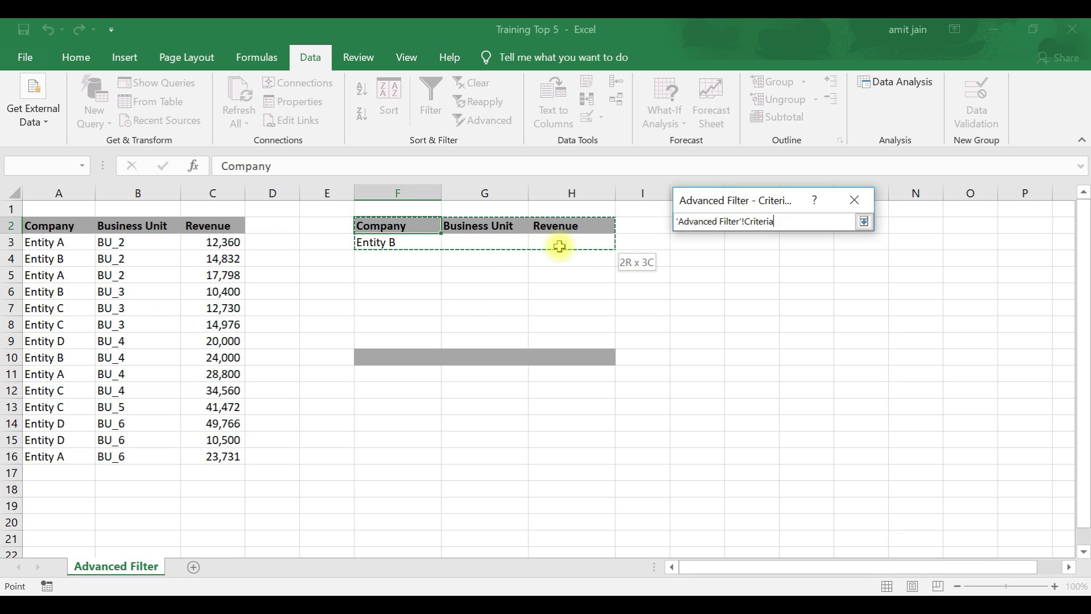
left_click(863, 222)
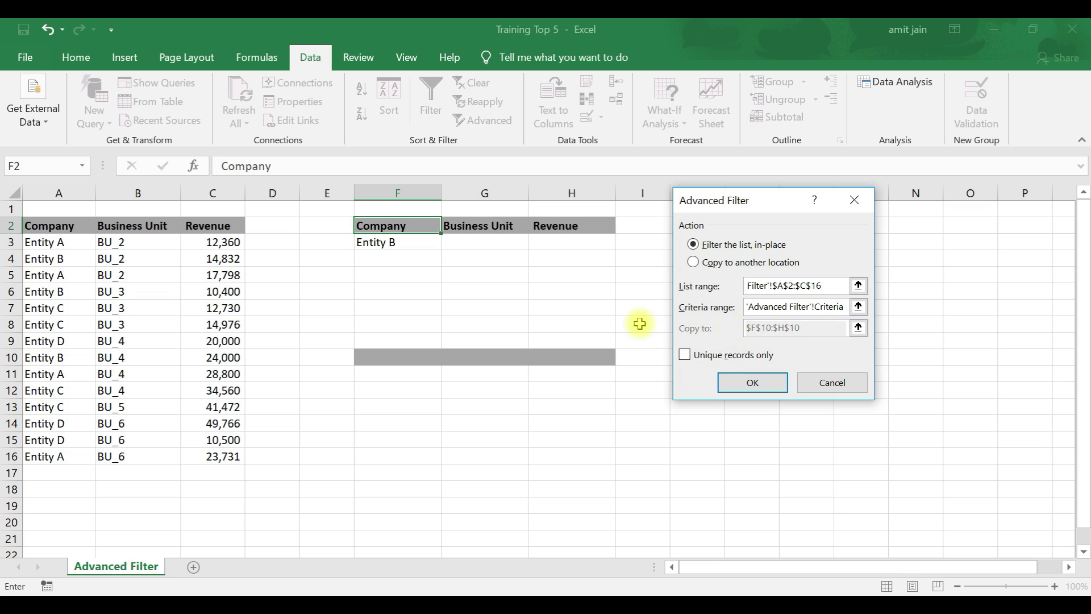
Step: Choose copying to another location with F10 as the destination, and run the advanced filter for Entity B
left_click(694, 263)
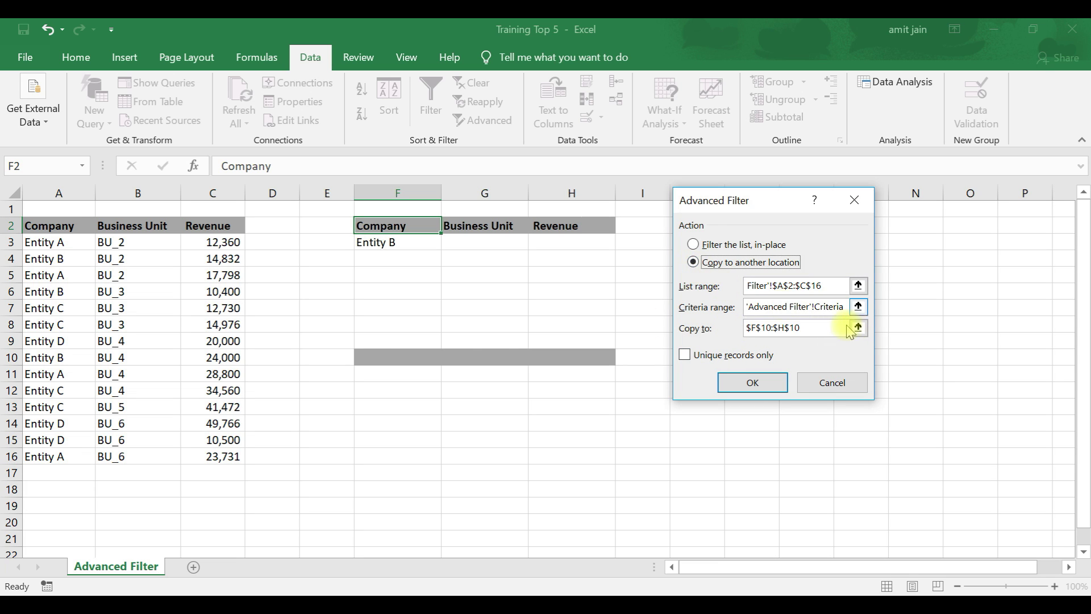
left_click(857, 328)
left_click(402, 357)
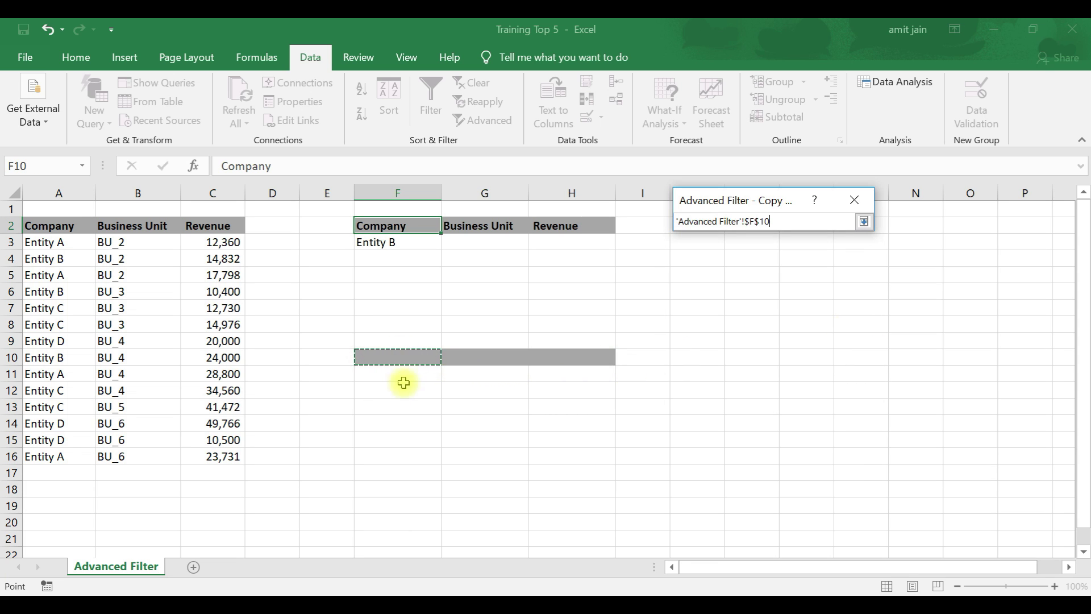
left_click(863, 222)
left_click(752, 383)
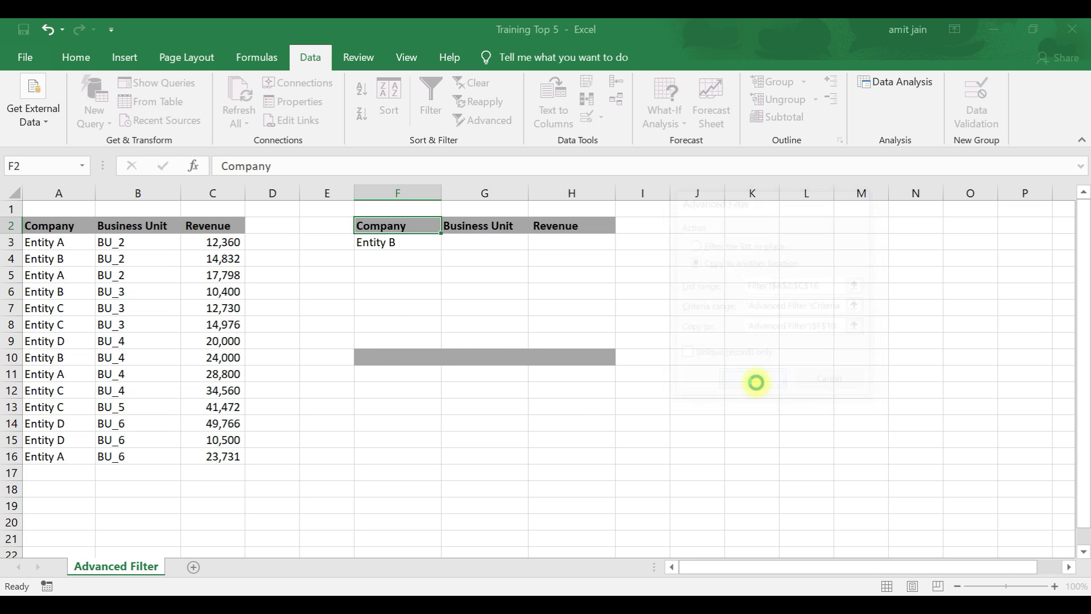
Step: Clear the extracted Entity B results and header shading in F10:H13, using the blank cells F9:H9
left_click(410, 340)
key("shift+Right")
key("shift+Right")
key("ctrl+c")
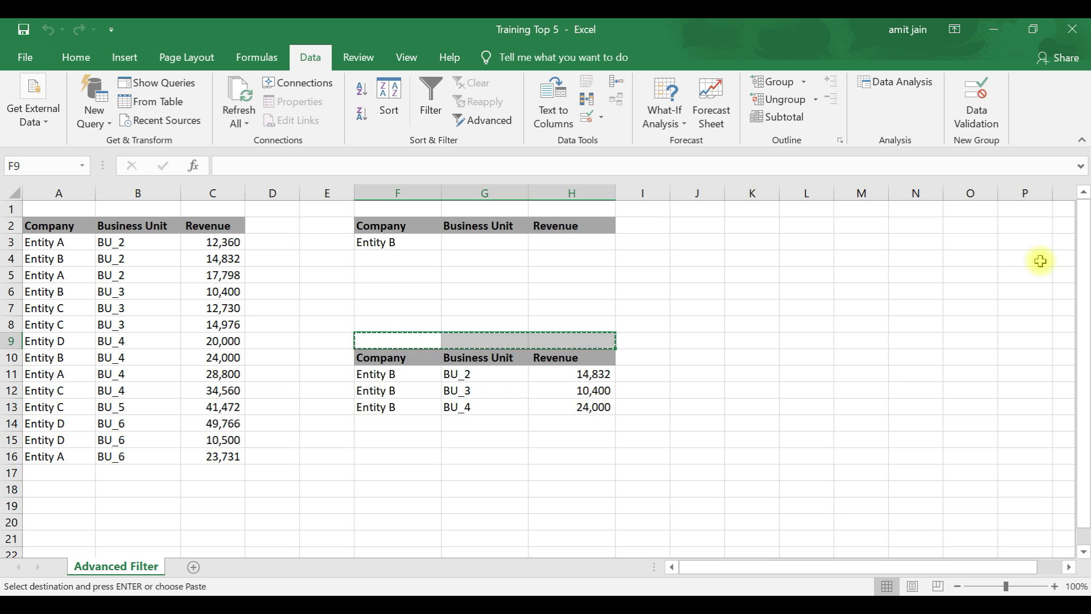
key("shift+Down")
key("shift+Down")
key("shift+Down")
key("shift+Down")
key("ctrl+c")
key("Delete")
Step: Copy the Entity B criterion from F3 into F4 to add a second criteria row
key("Up")
key("Up")
key("Up")
key("Up")
key("Up")
key("Up")
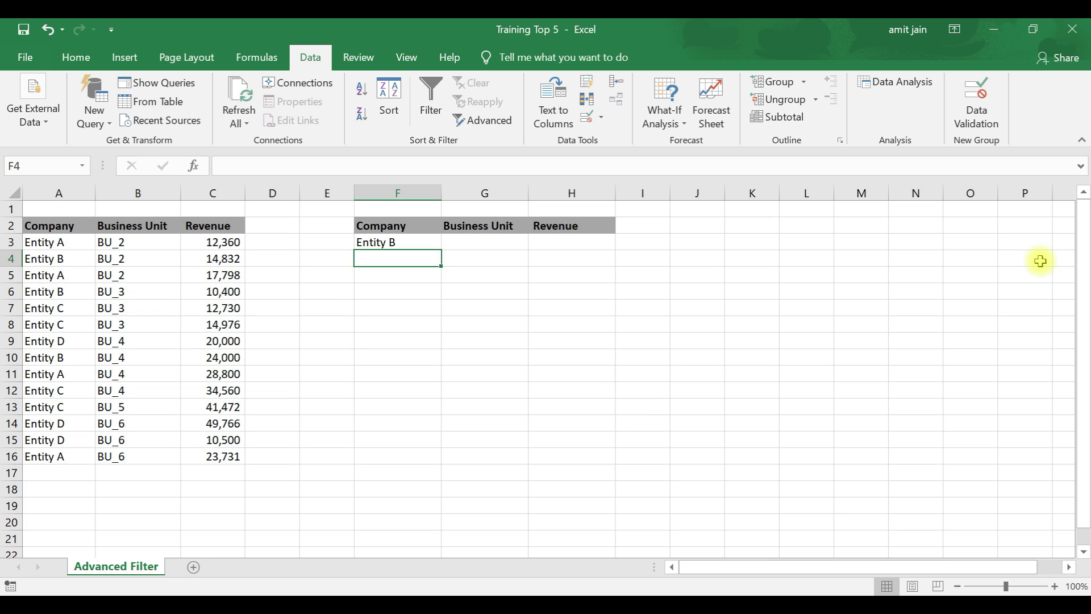
key("ctrl+c")
key("Down")
key("Return")
Step: Change the first company criterion in F3 to Entity A
key("Up")
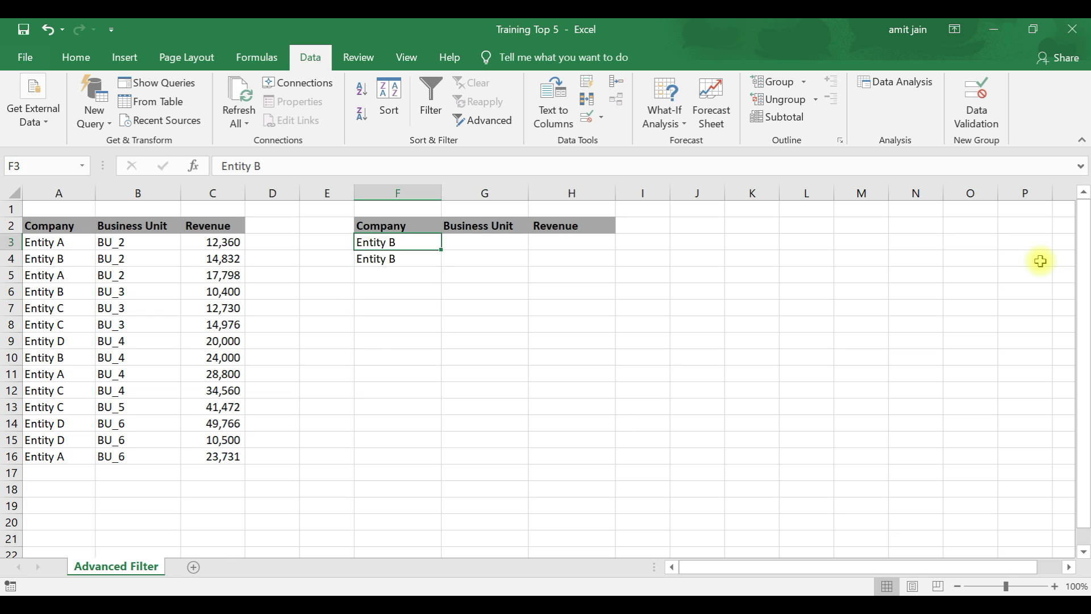
left_click(271, 163)
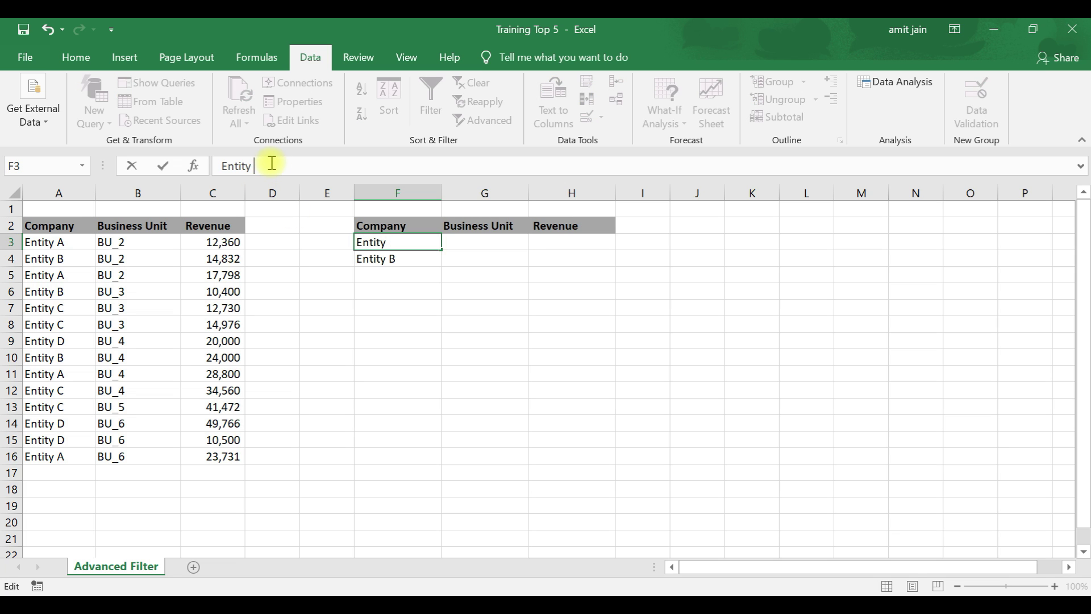
key("Return")
key("Up")
key("Up")
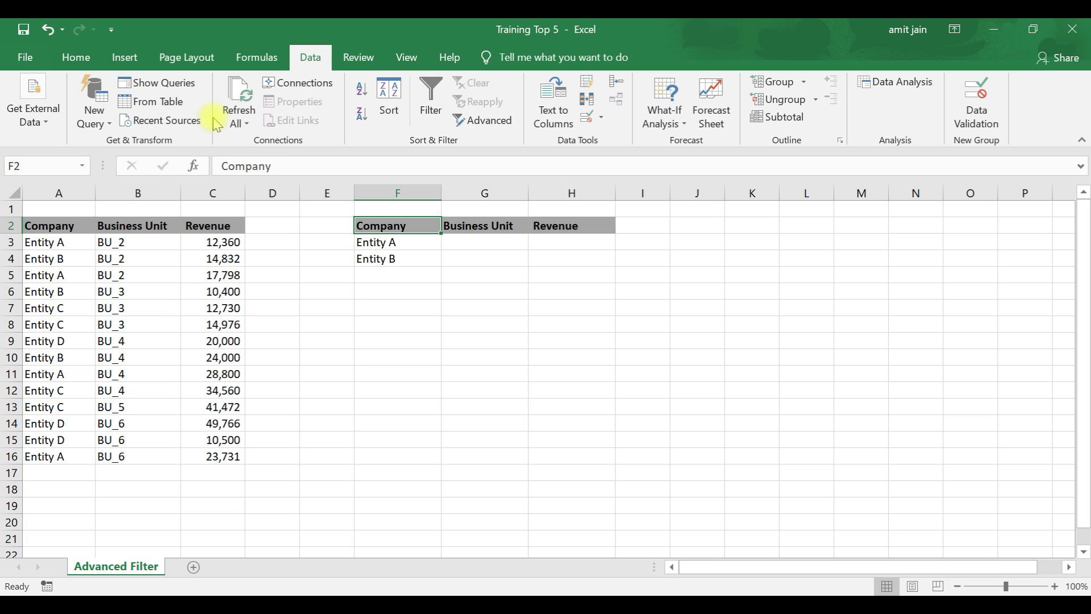
Step: Set up an advanced filter on A2:C16 that copies to another location, with F2:H4 as the criteria range
left_click(480, 120)
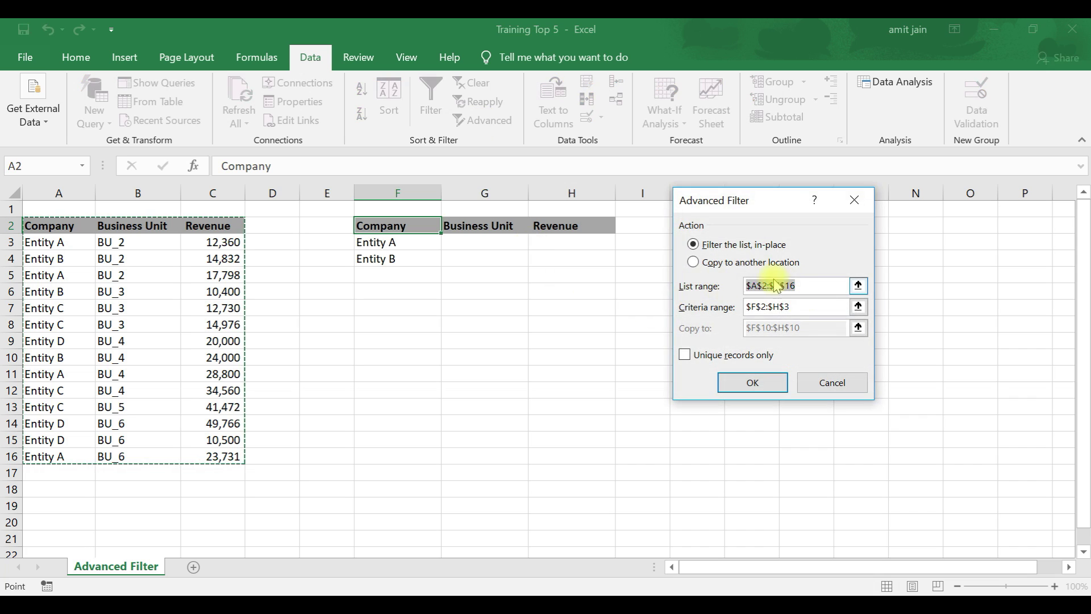
left_click(729, 262)
left_click(857, 285)
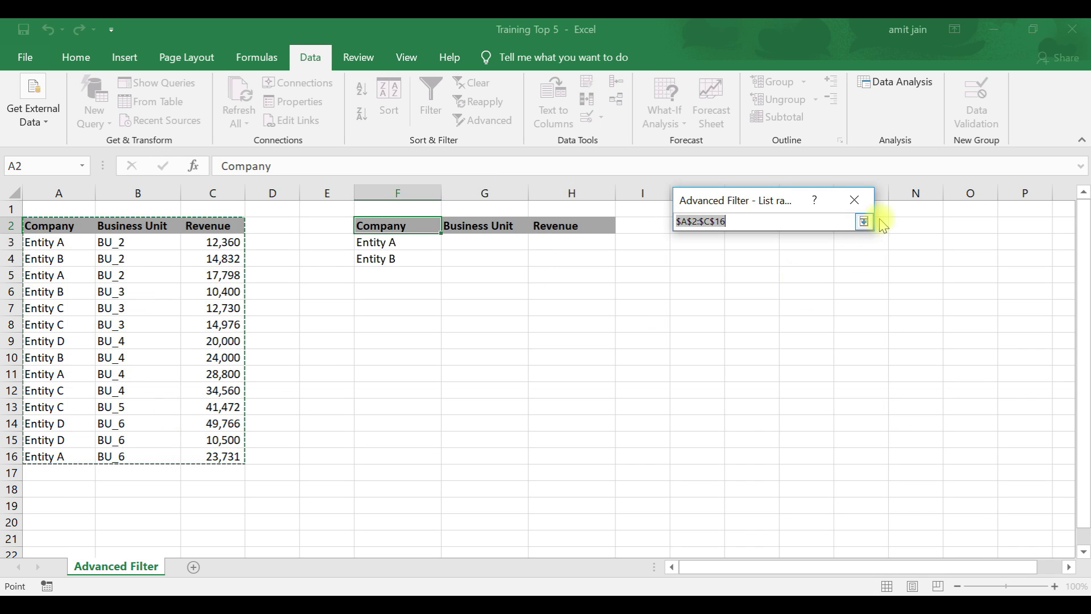
left_click(864, 221)
left_click(856, 307)
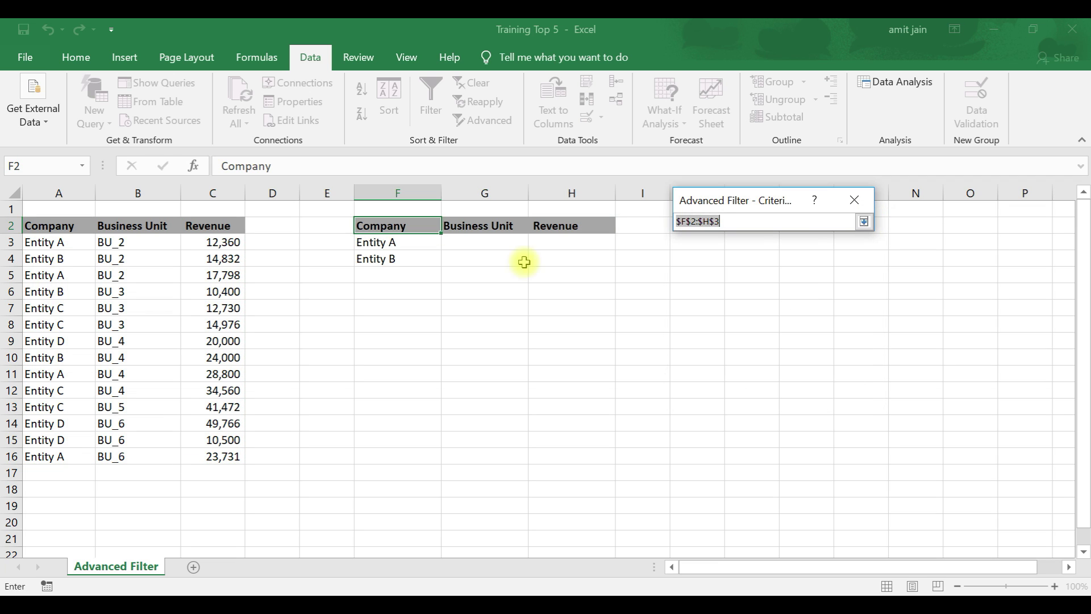
left_click_drag(427, 226, 558, 256)
left_click(863, 221)
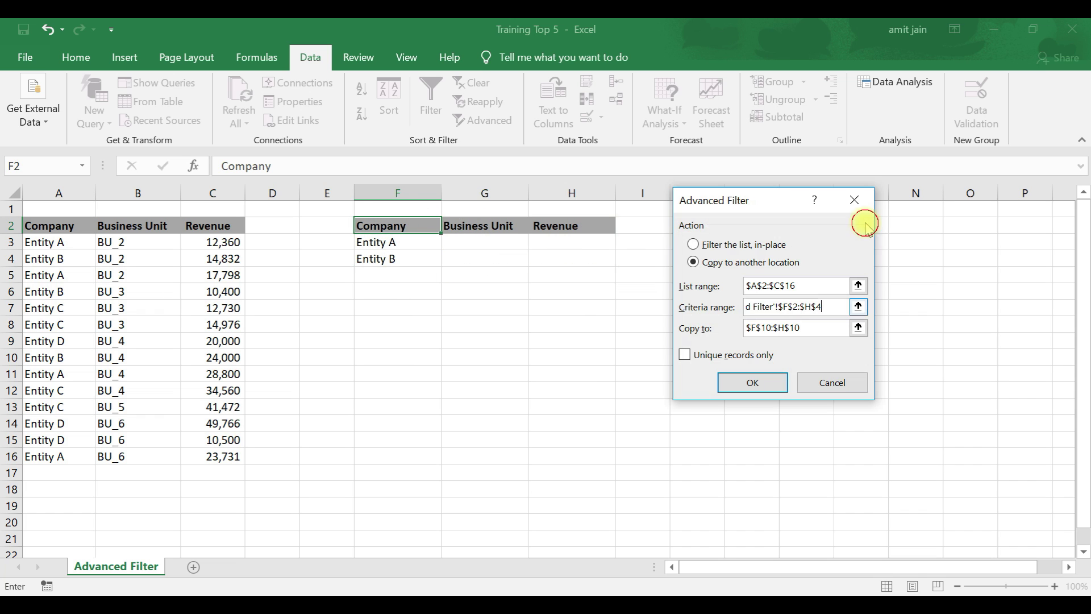
Step: Set F9 as the copy destination and run the advanced filter for Entity A and Entity B
left_click(858, 328)
left_click(409, 340)
left_click(863, 221)
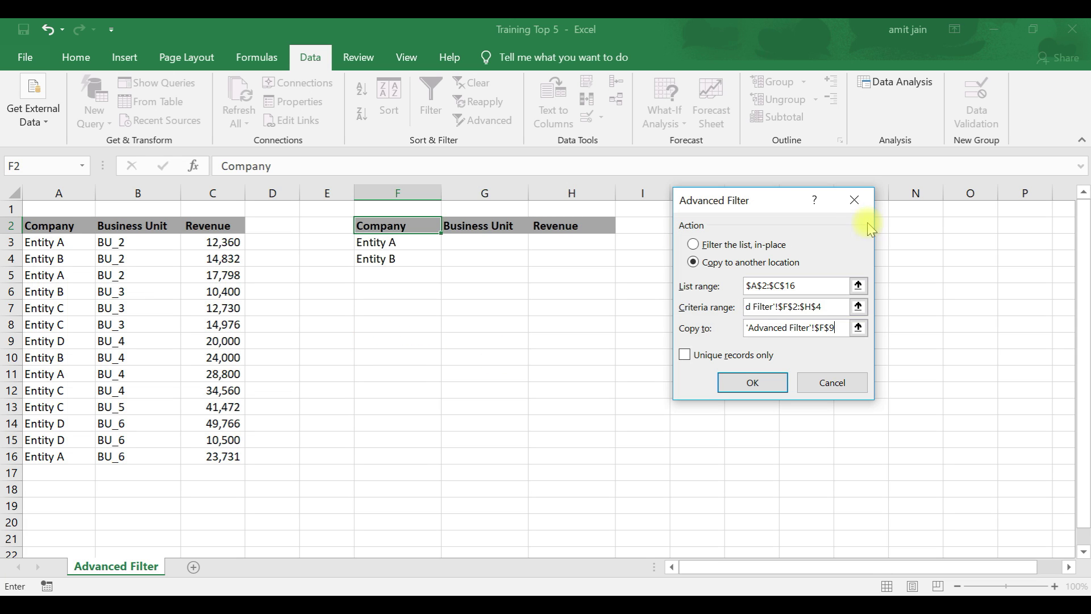
left_click(754, 384)
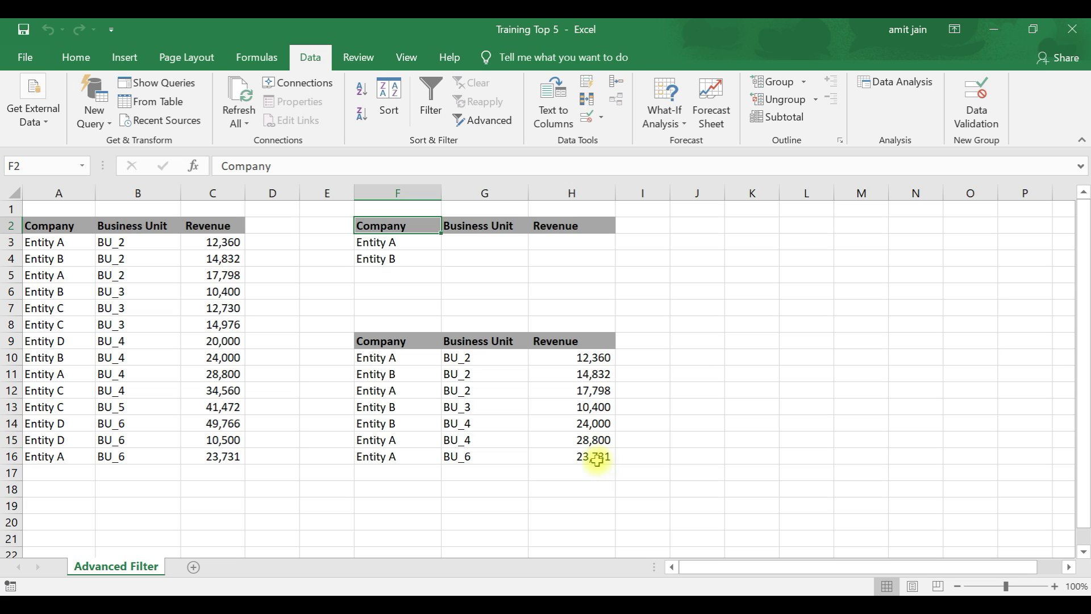
Step: Clear the extracted results and header shading in F9:H16, using the blank cells F8:H8
left_click(412, 318)
key("Up")
key("Up")
key("Up")
key("Up")
key("Down")
key("Down")
key("Down")
key("Down")
key("shift+Right")
key("shift+Right")
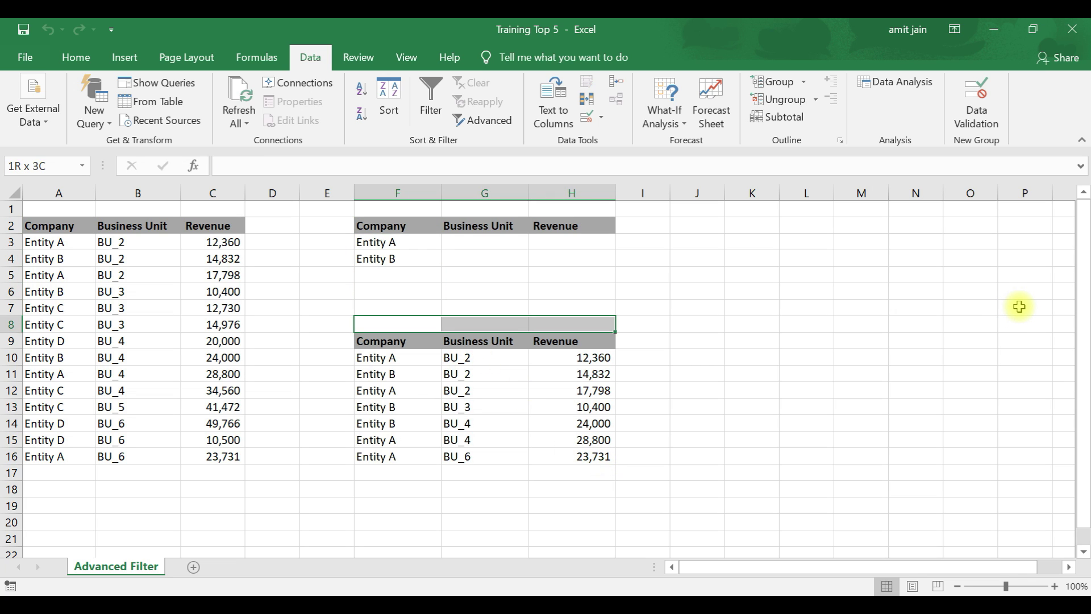
key("shift+Down")
key("shift+Down")
key("shift+Down")
key("shift+Down")
key("shift+Down")
key("shift+Down")
key("shift+Down")
key("shift+Down")
key("shift+Down")
key("Return")
Step: Delete the Entity A and Entity B criteria from F3:F4
key("Up")
key("Up")
key("Up")
key("Up")
key("Up")
key("shift+Down")
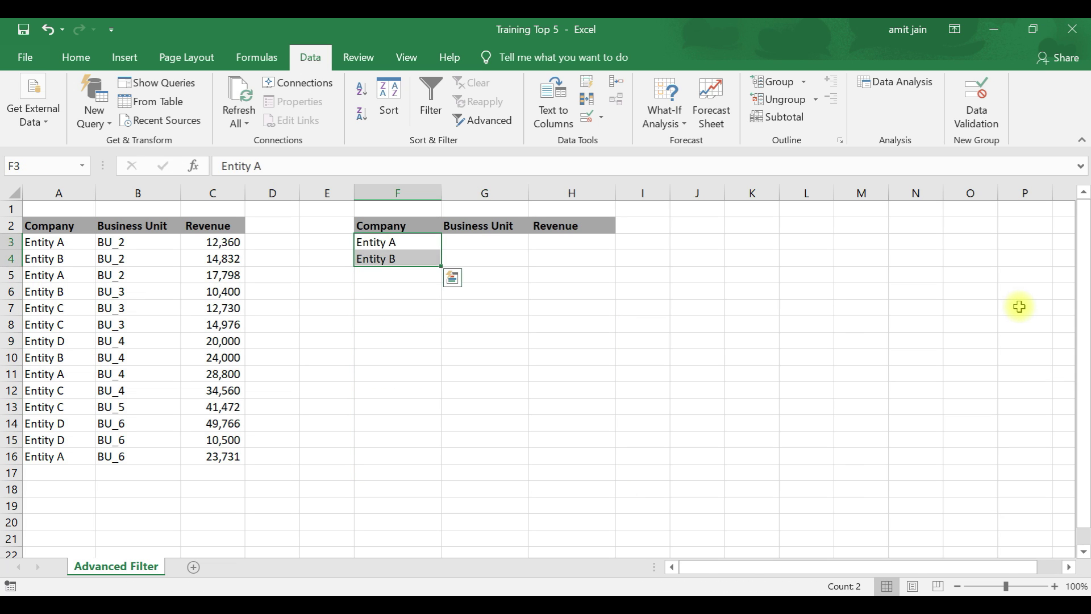
key("Delete")
key("shift+Up")
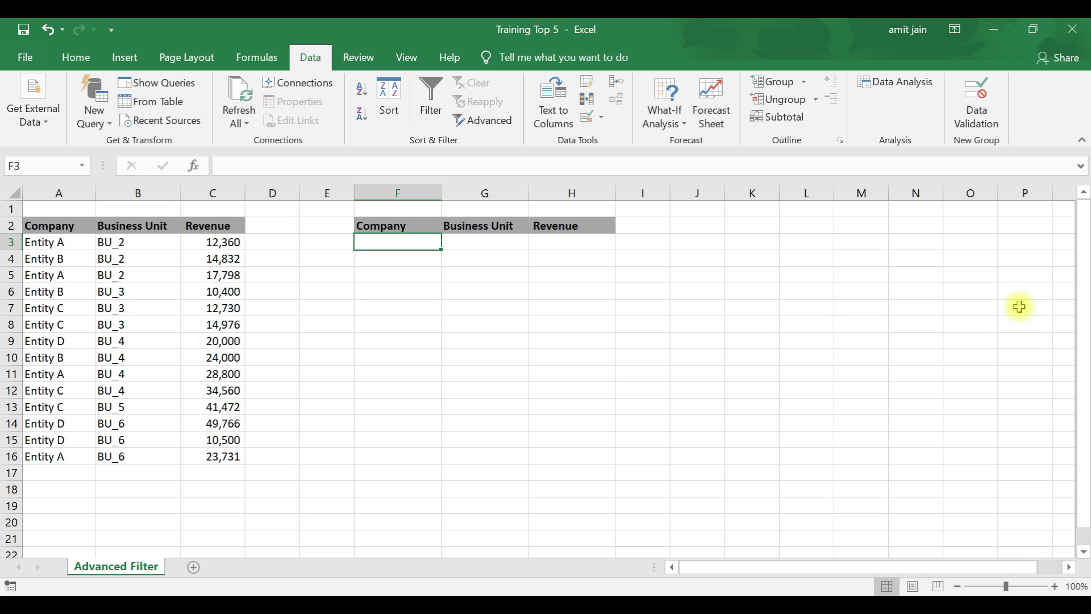
Step: Enter the revenue criterion >15000 in H3
key("Right")
key("Right")
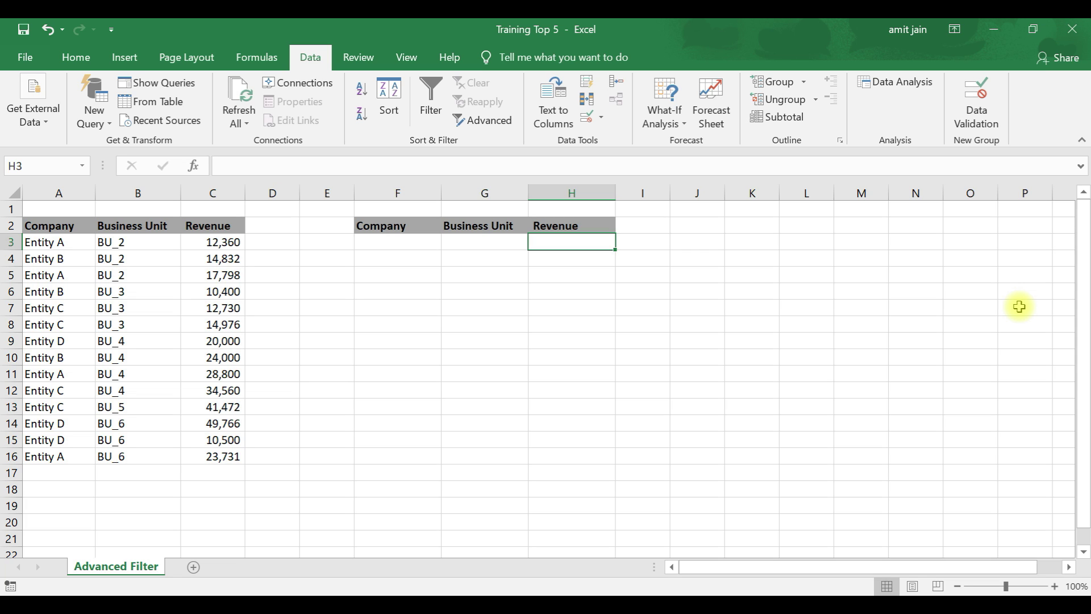
type(">1")
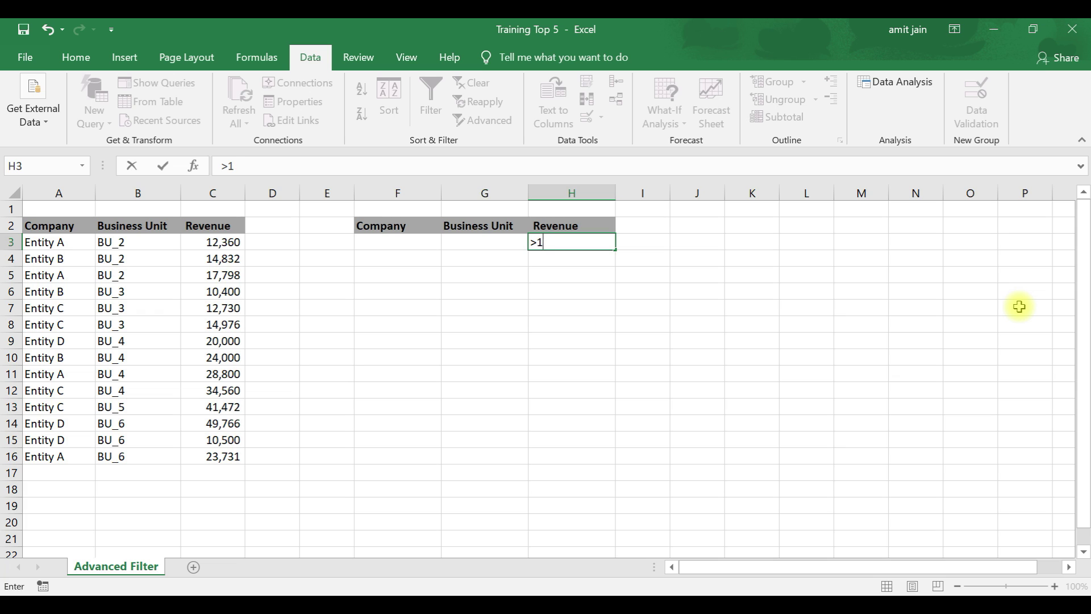
key("Return")
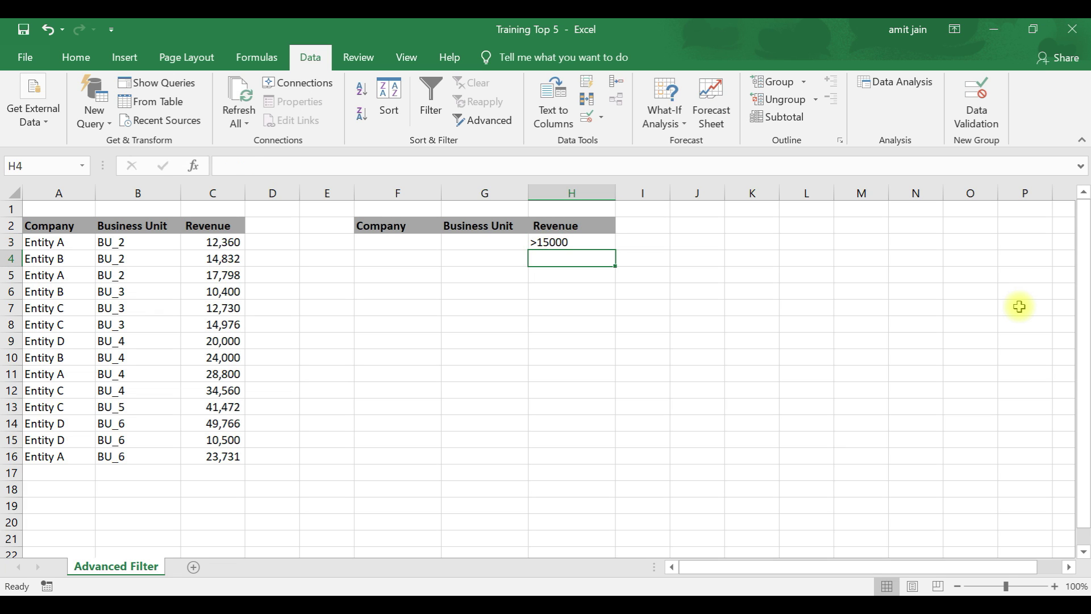
key("Up")
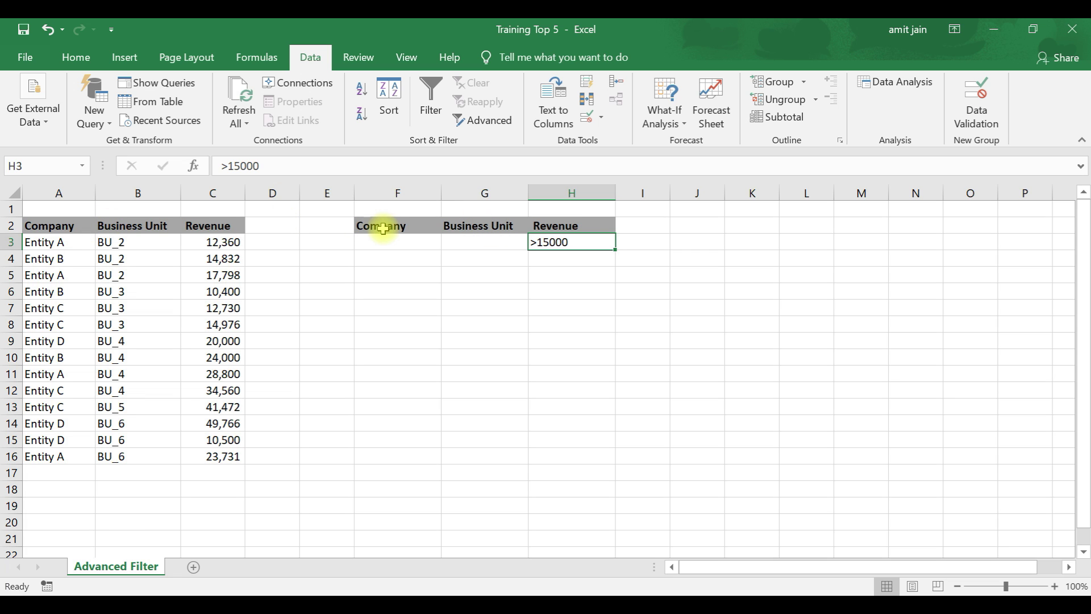
Step: Set up a new advanced filter with list range A2:C16 and criteria range F2:H3
left_click(482, 120)
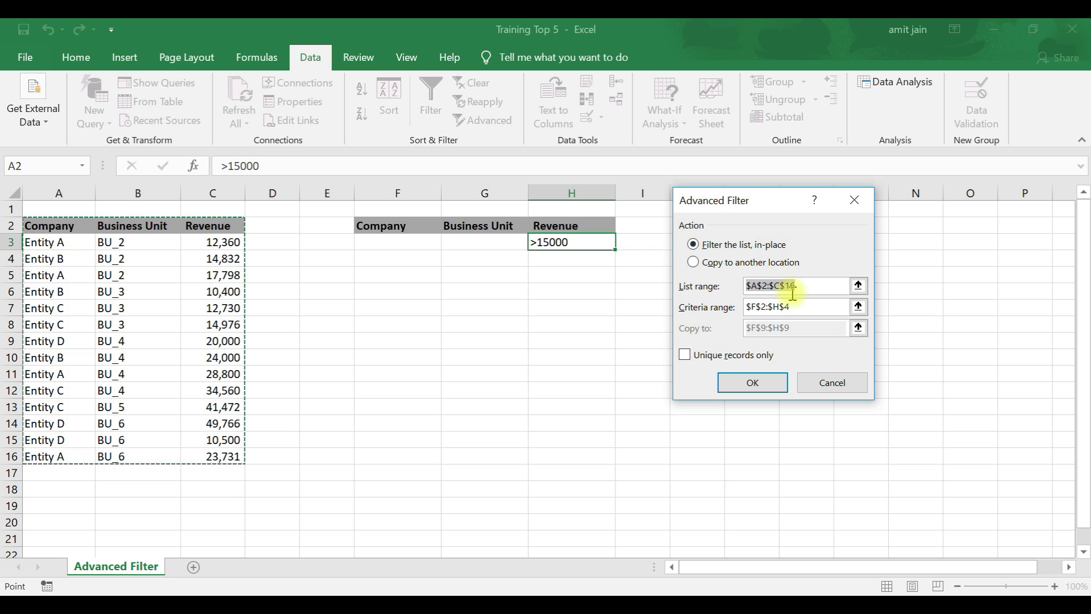
left_click(858, 285)
left_click_drag(71, 228, 197, 463)
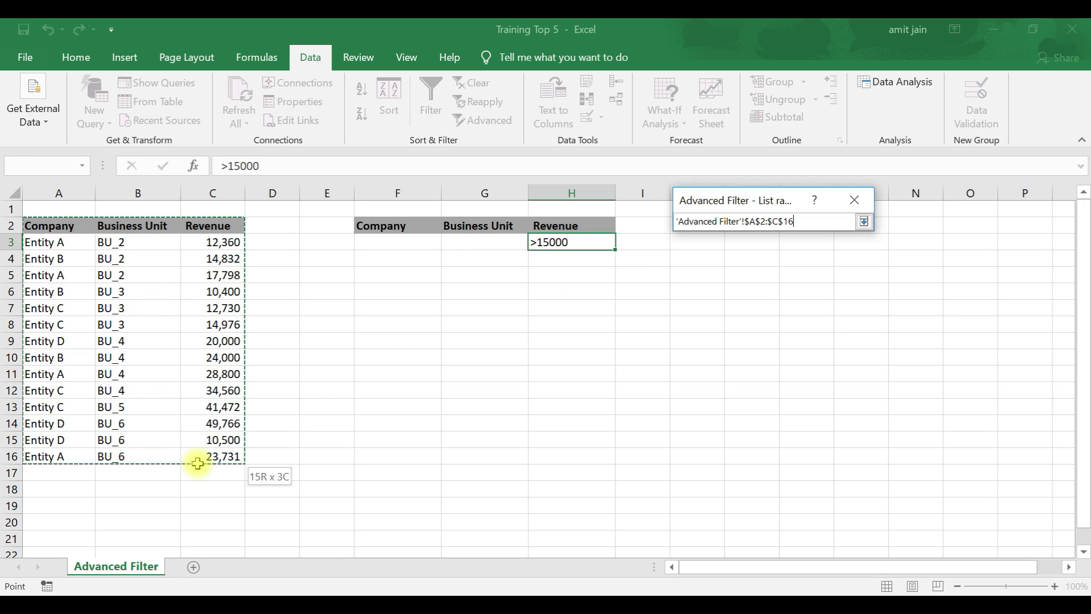
left_click(864, 221)
left_click(857, 307)
left_click_drag(423, 223, 559, 243)
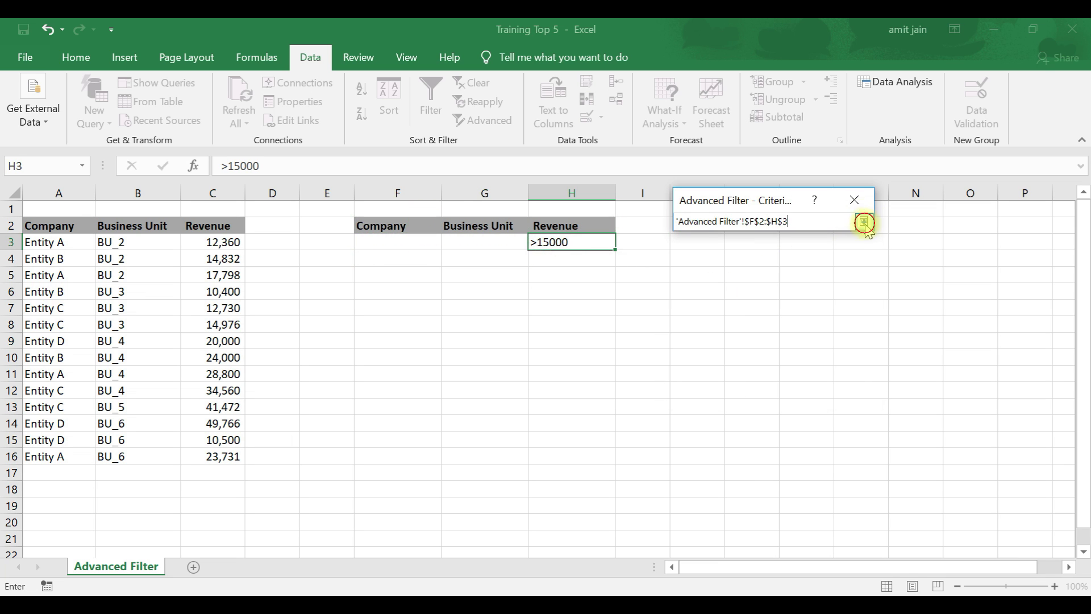
left_click(864, 221)
Step: Choose copying to another location with F9 as the destination, and run the advanced filter for revenue above 15000
left_click(694, 262)
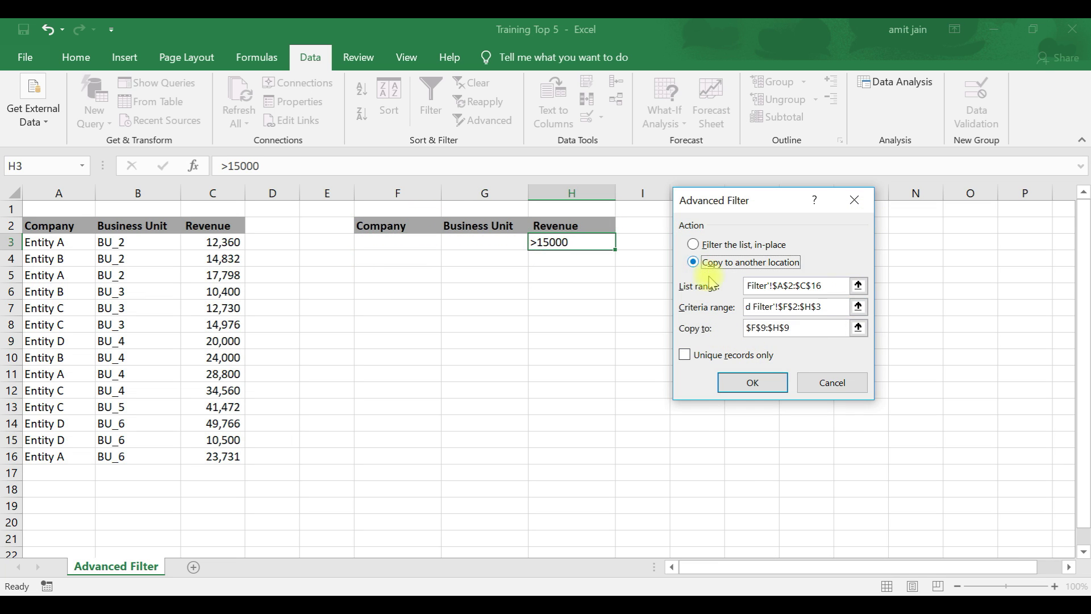
left_click(855, 329)
left_click(421, 341)
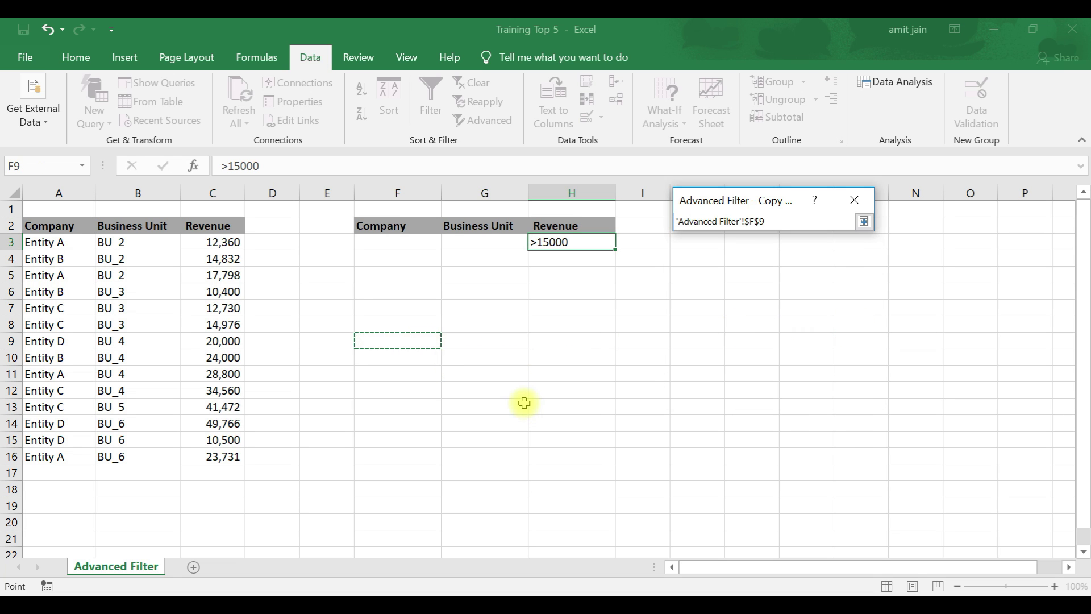
left_click(866, 221)
left_click(737, 380)
Step: Compare the extracted revenues in H10:H17 with the source revenues in C3, C6 and C8
left_click_drag(577, 353, 633, 479)
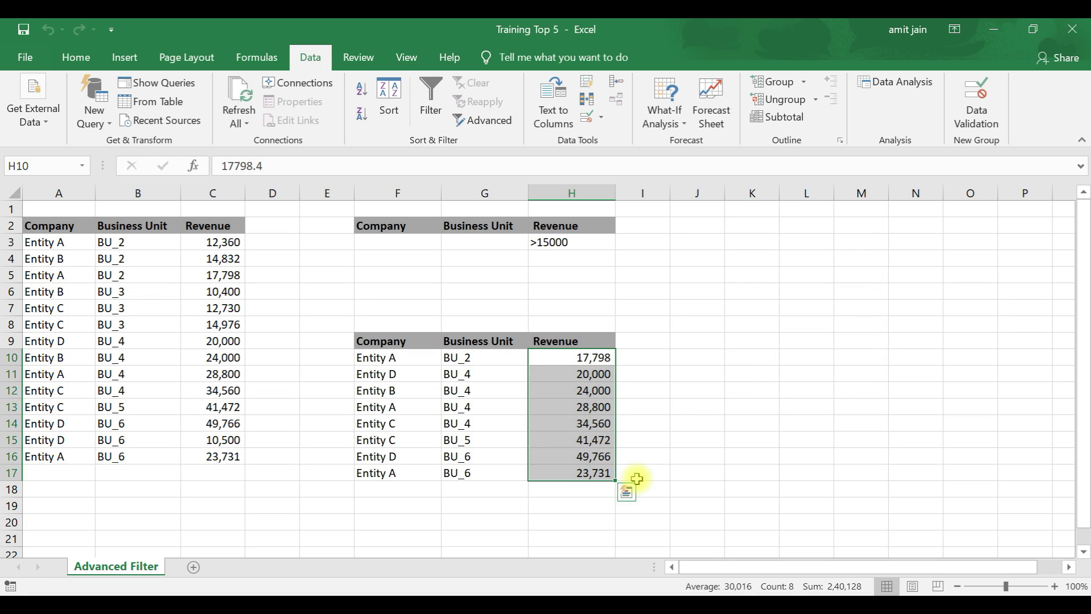
left_click(234, 242)
left_click(242, 288)
left_click(238, 323)
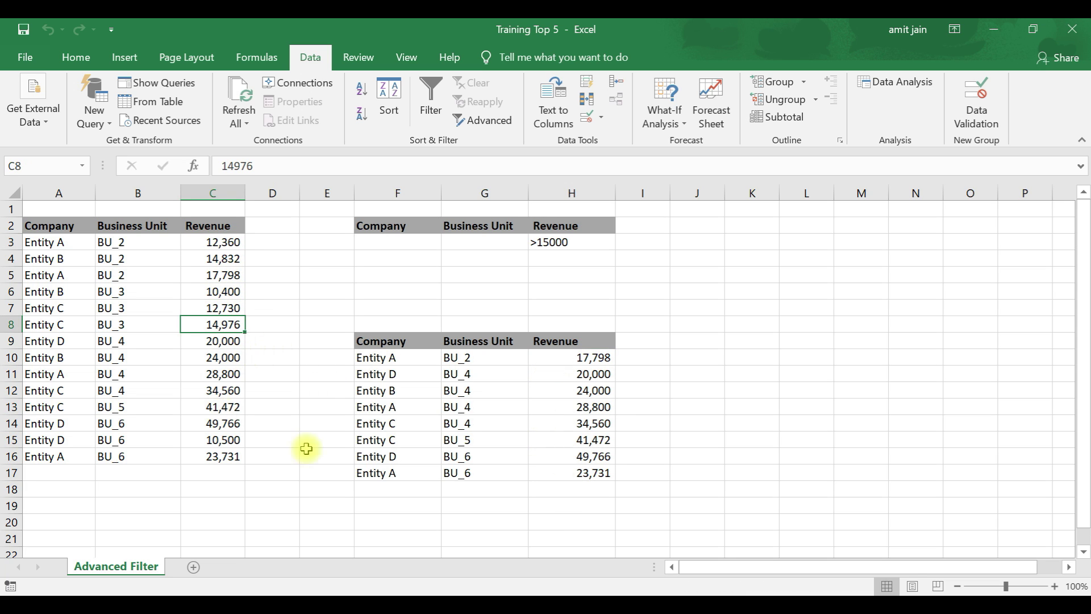
left_click(436, 290)
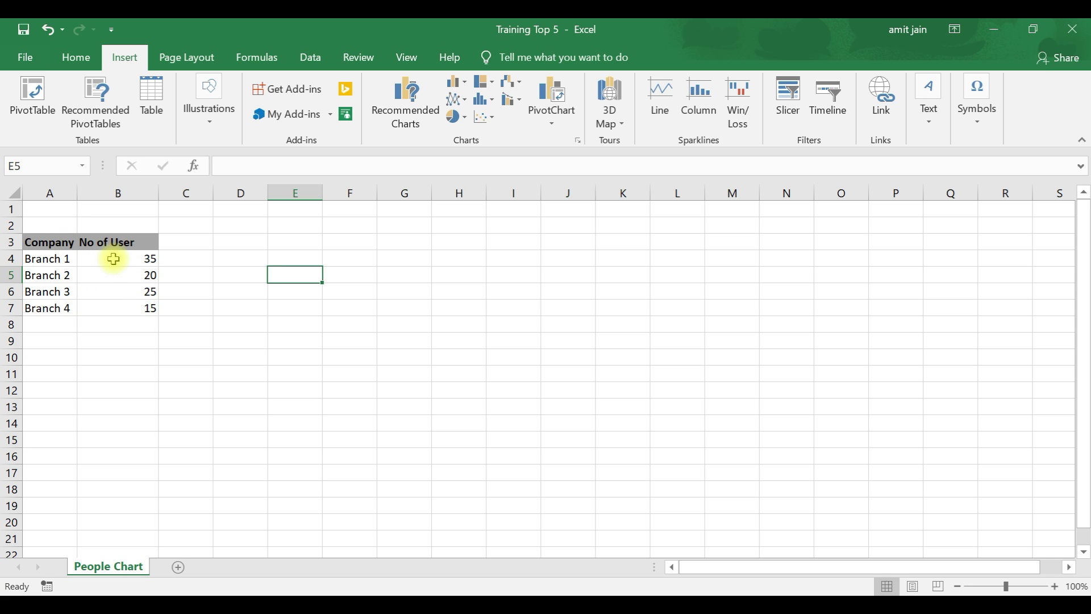
Step: Insert a people graph on the People Chart sheet and create it from the branch user data in A3:B7
left_click(122, 311)
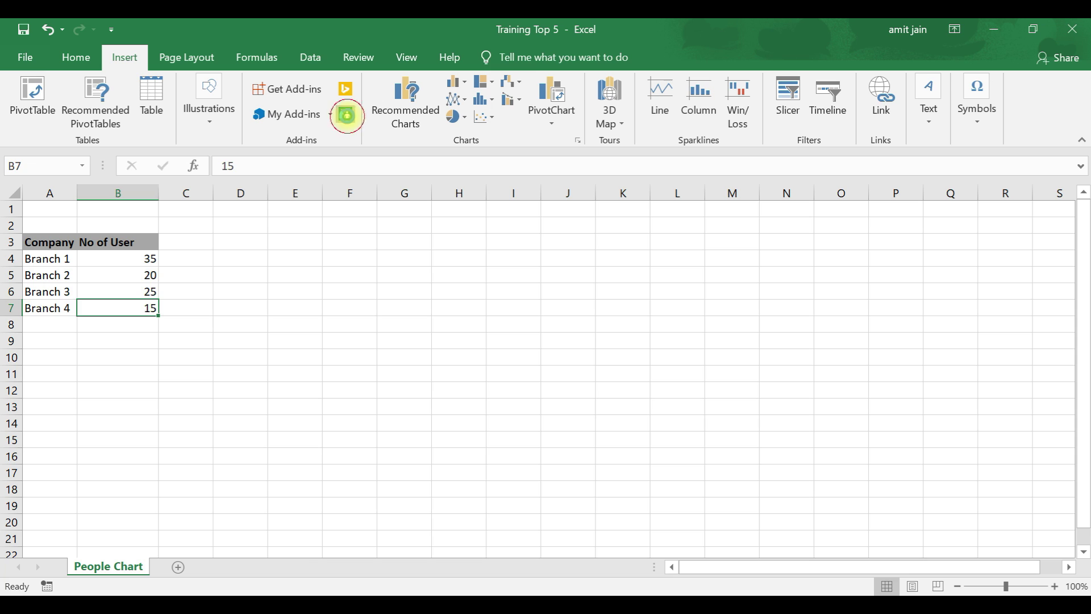
left_click(346, 115)
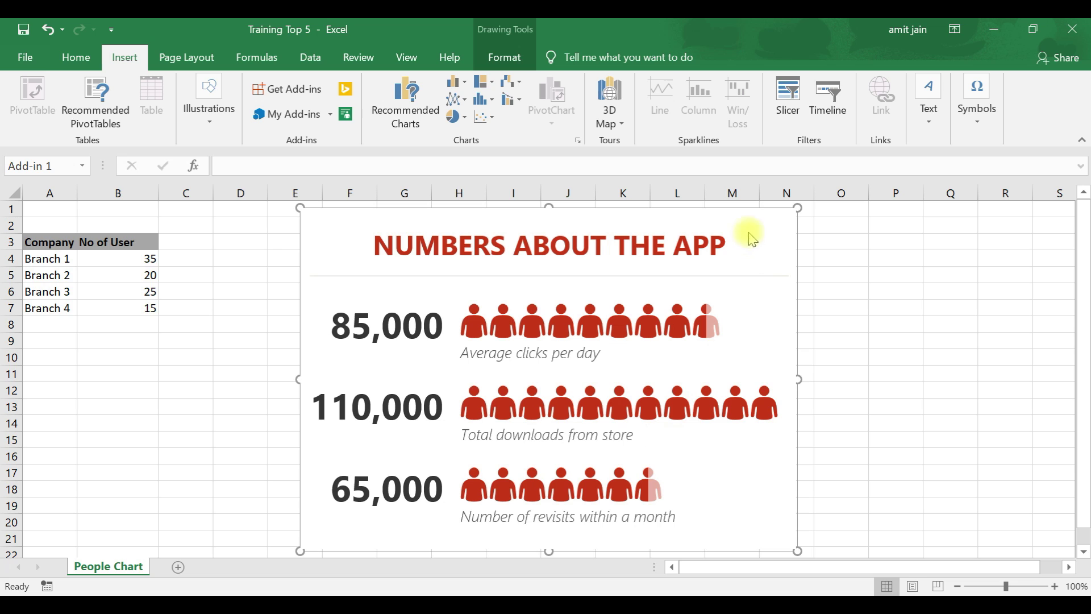
mouse_move(748, 284)
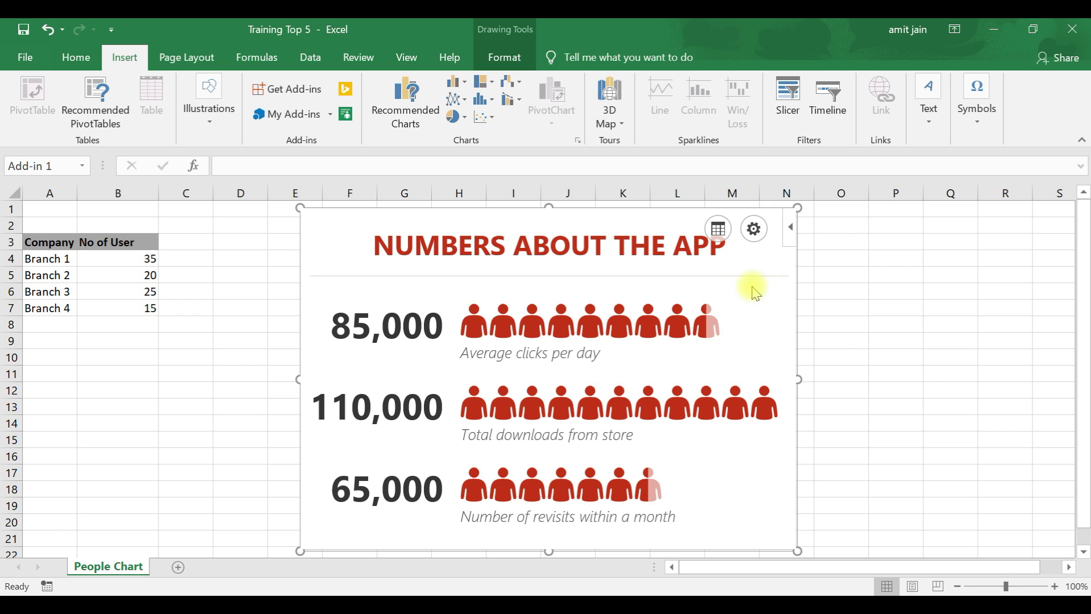
left_click(717, 229)
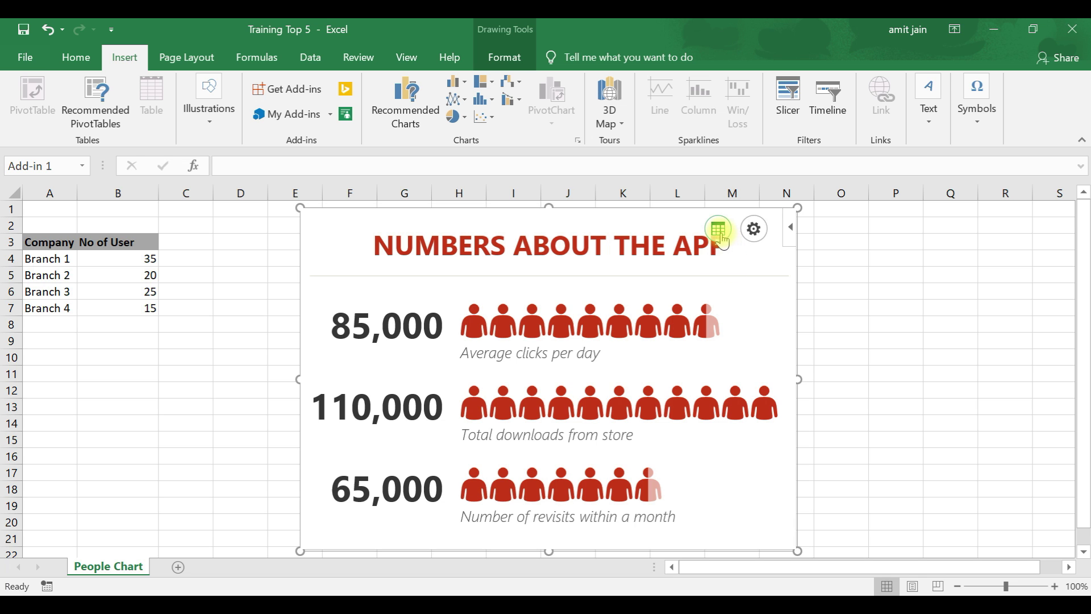
left_click(720, 227)
left_click(700, 278)
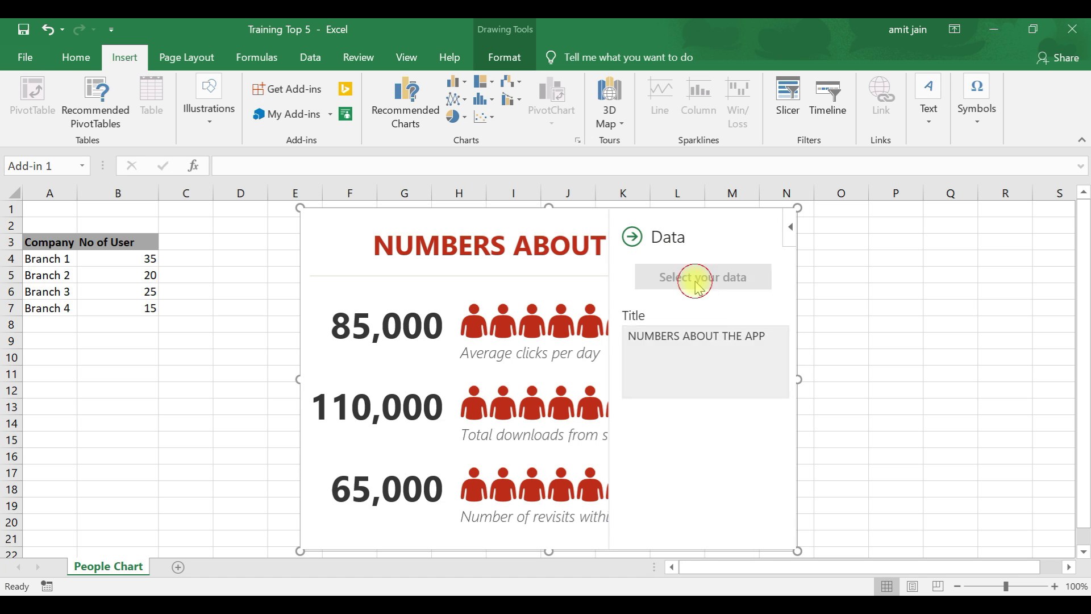
left_click_drag(33, 243, 125, 308)
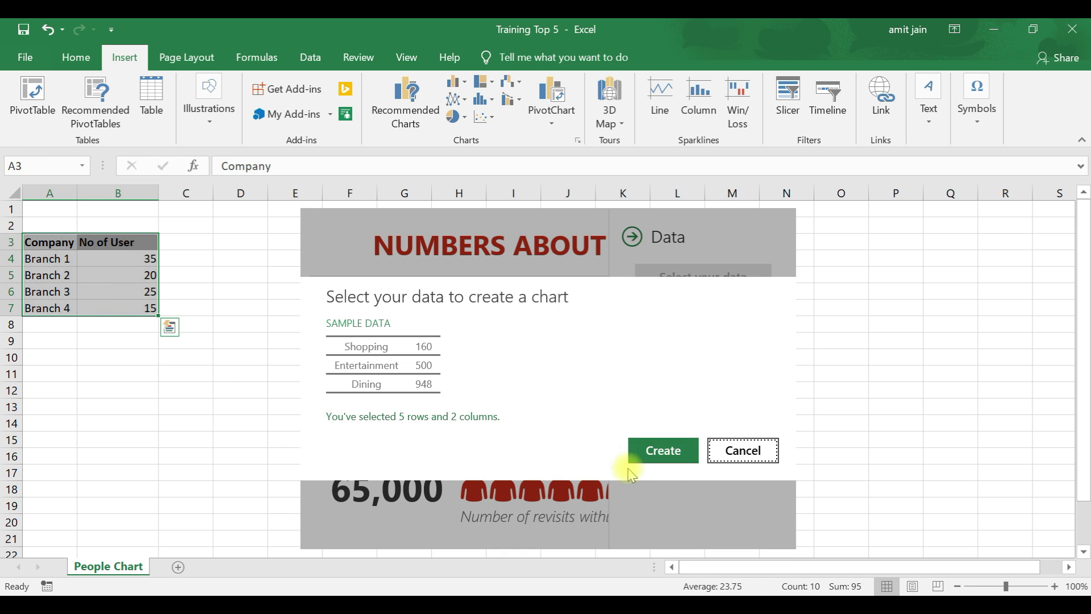
left_click(666, 452)
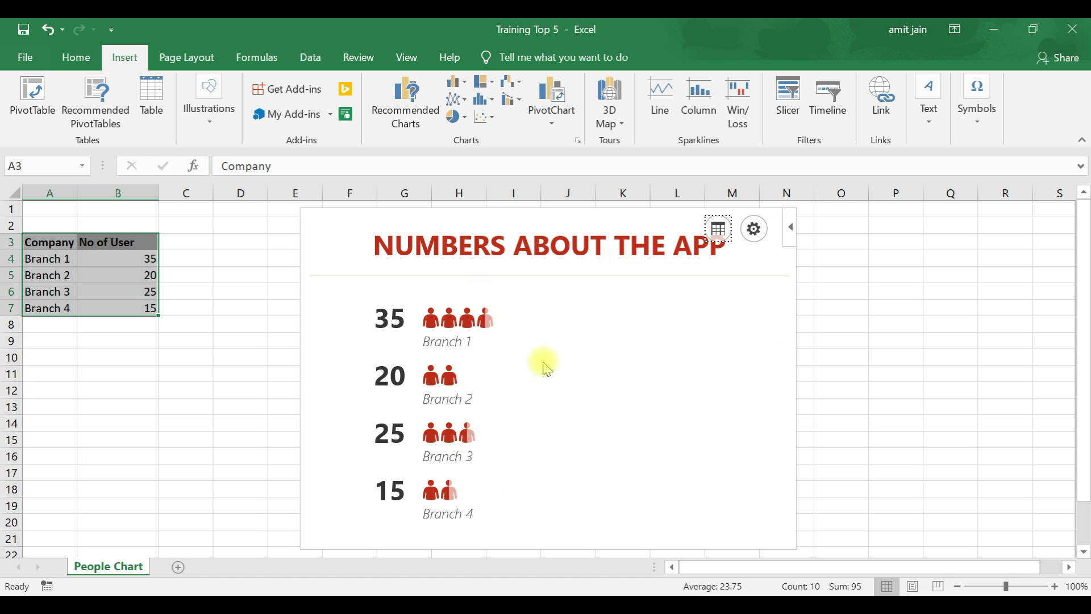
Step: Change the people graph's title to "No of Users/Customers"
left_click(715, 233)
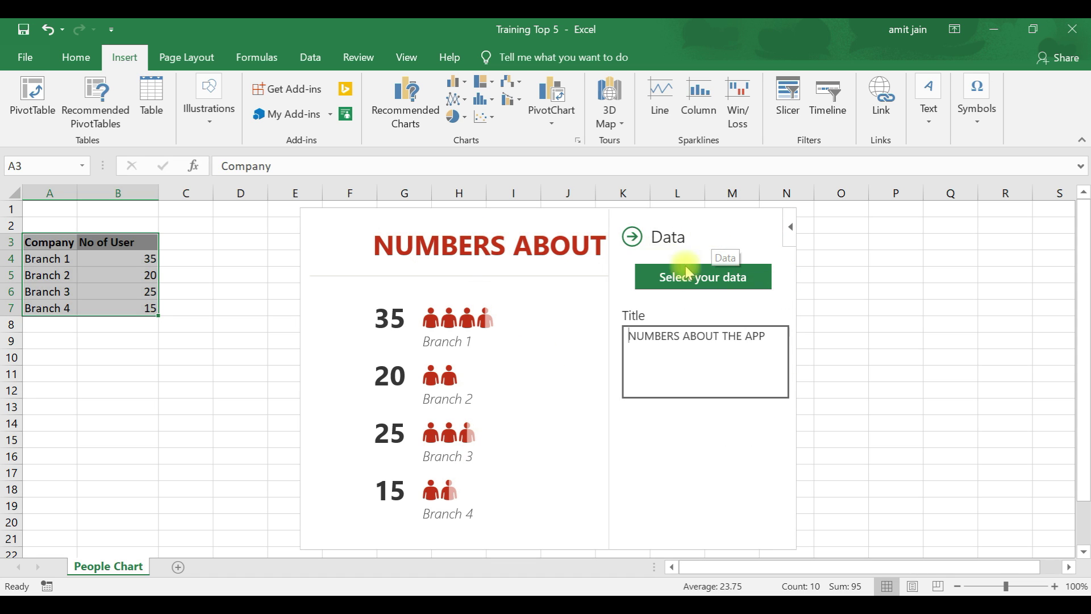
left_click_drag(764, 335, 659, 332)
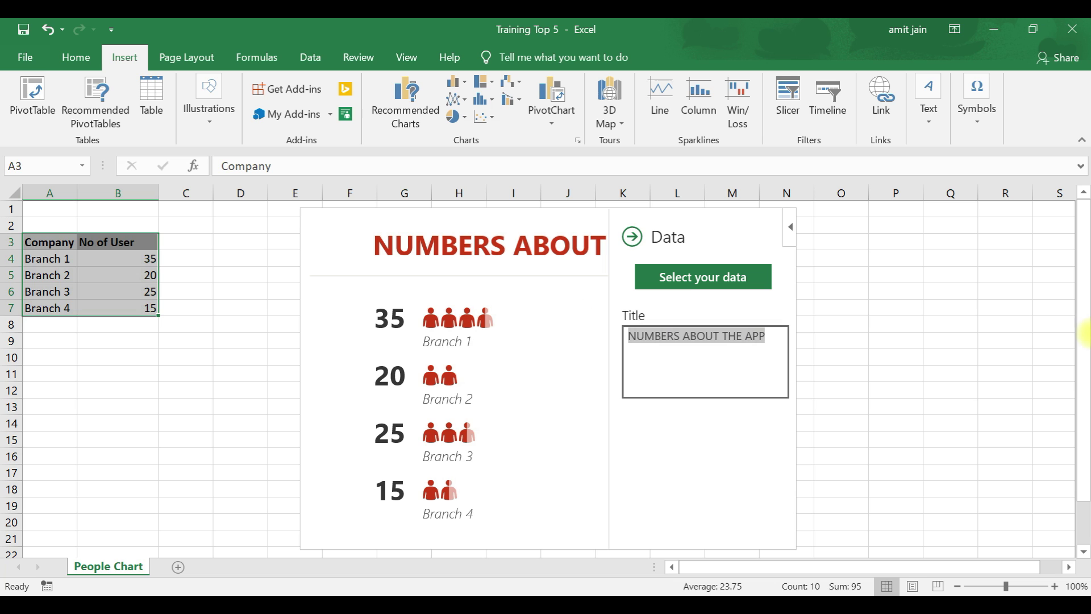
type("No of ")
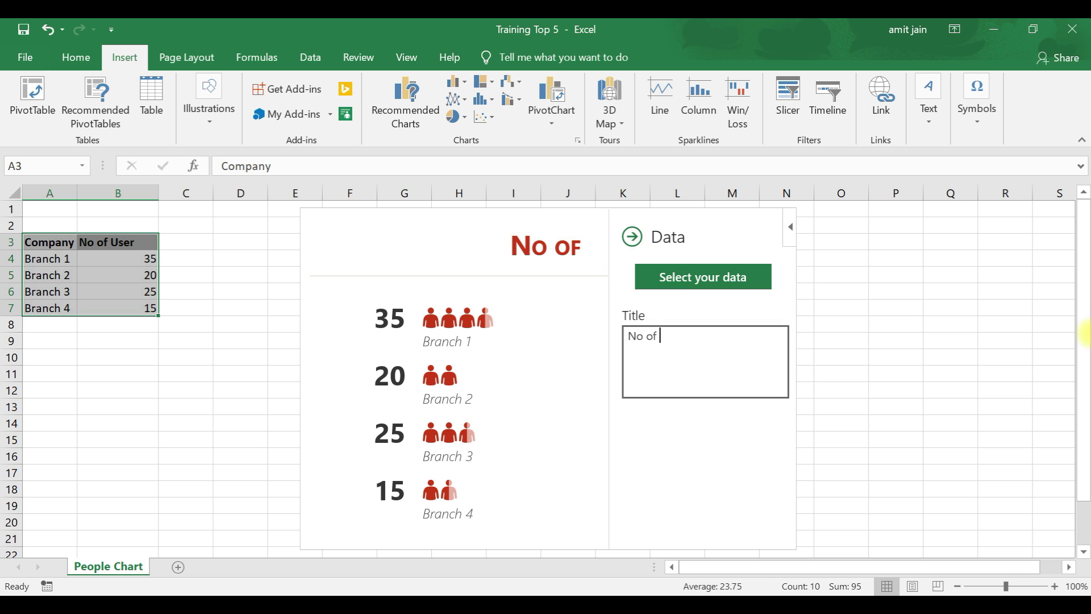
type("Users/C")
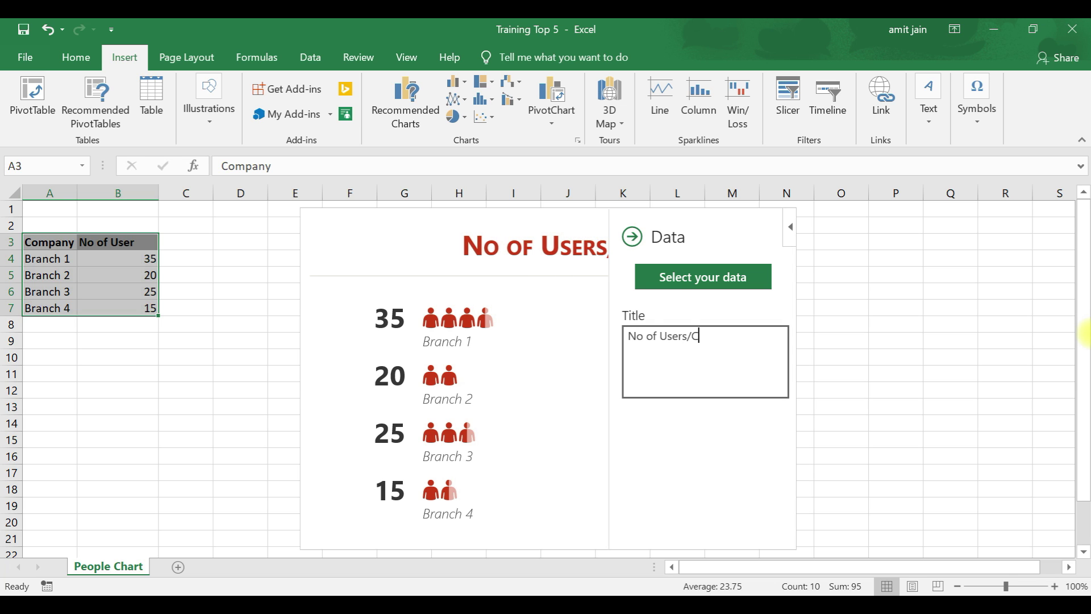
type("ustomers")
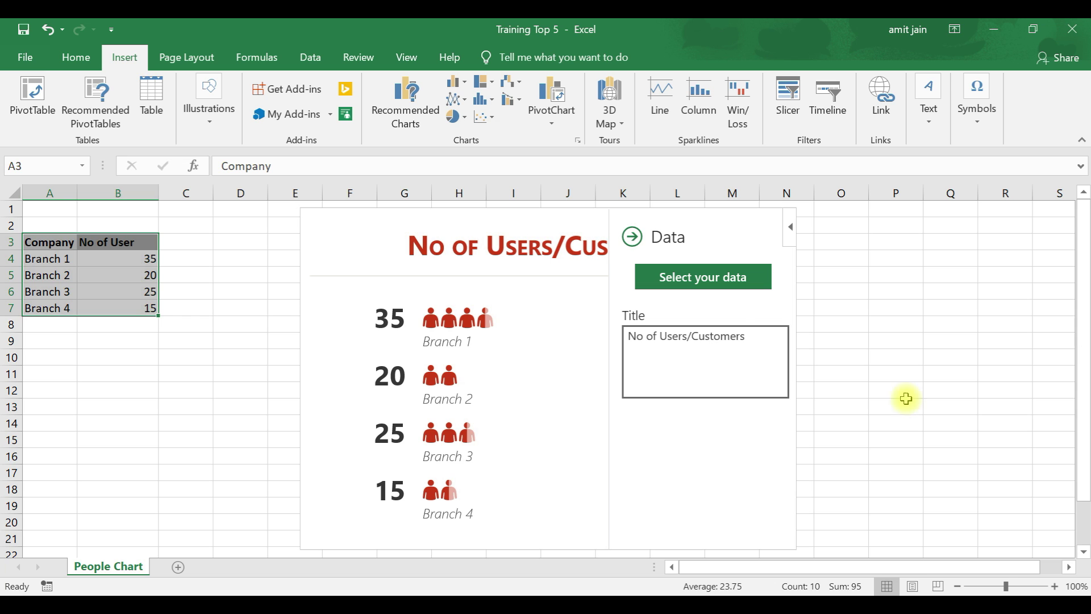
left_click(632, 236)
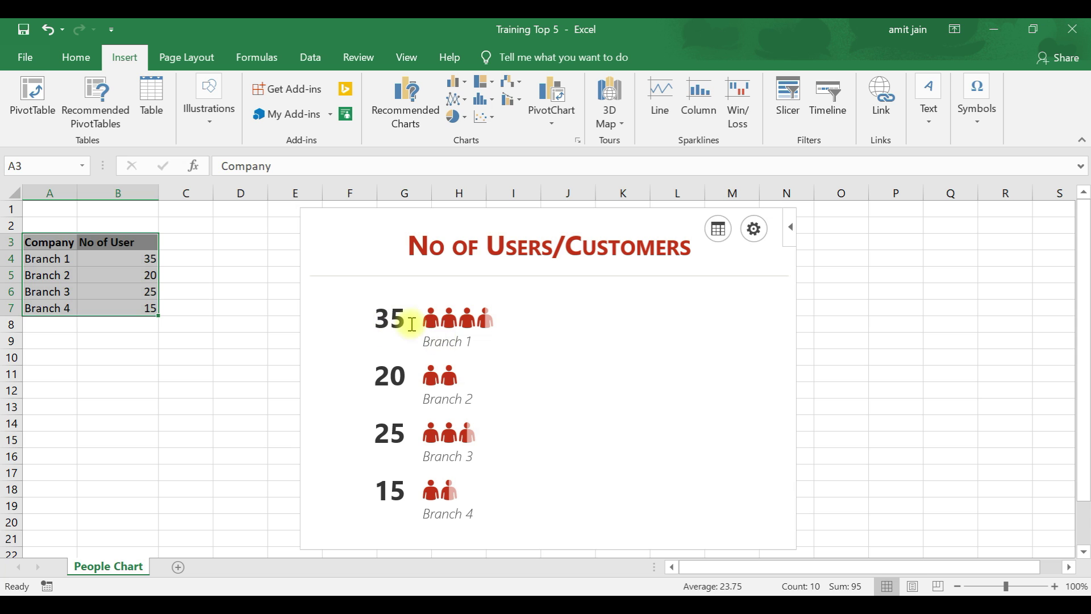
Step: Open the people graph's settings and try the yellow second type, followed by the striped blue third type
left_click(743, 248)
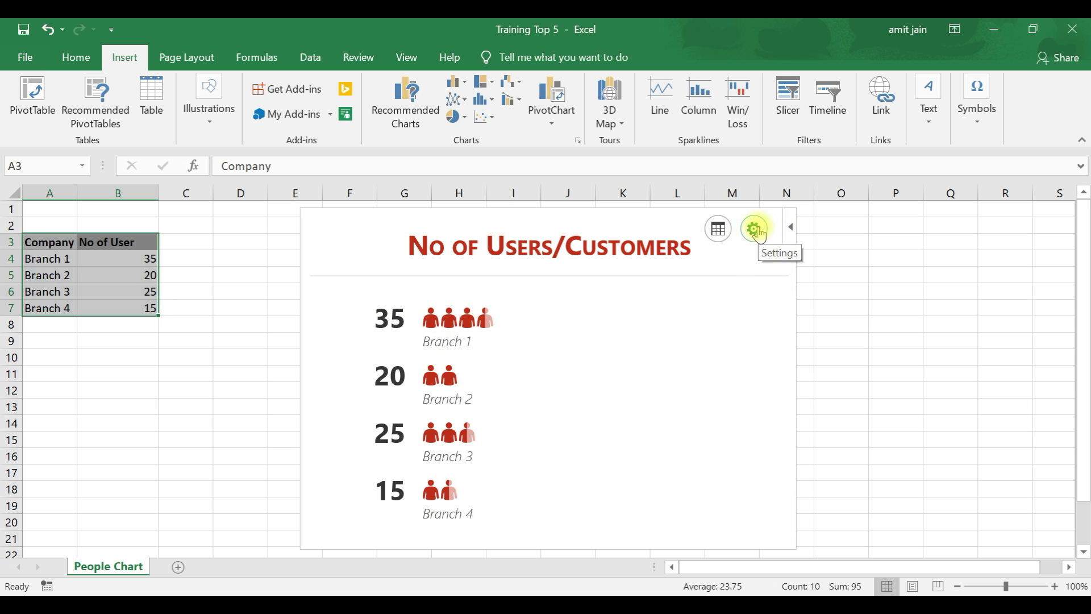
left_click(720, 229)
left_click(631, 236)
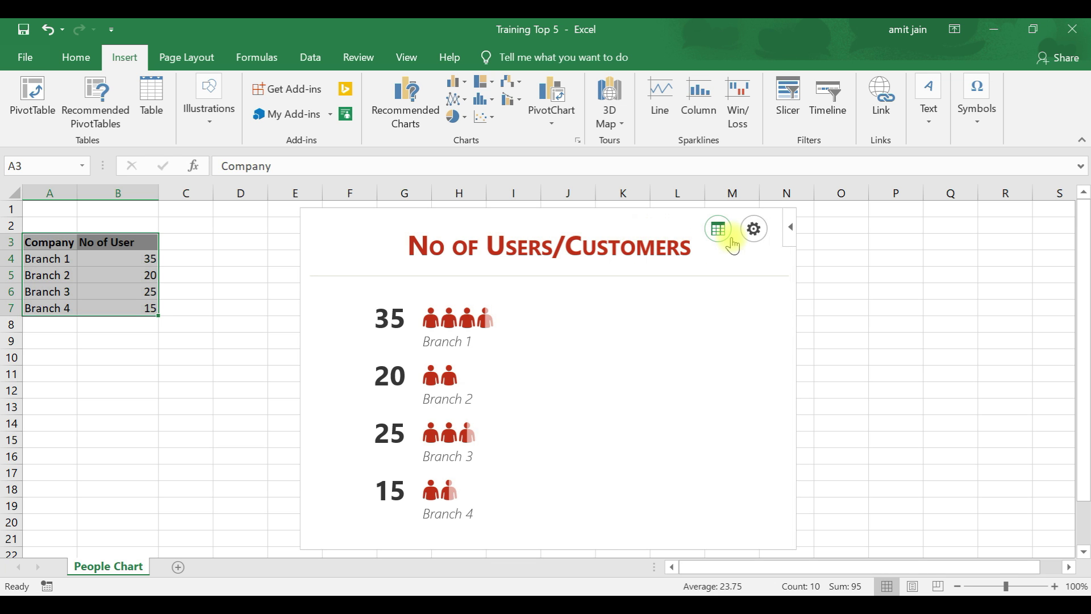
left_click(752, 227)
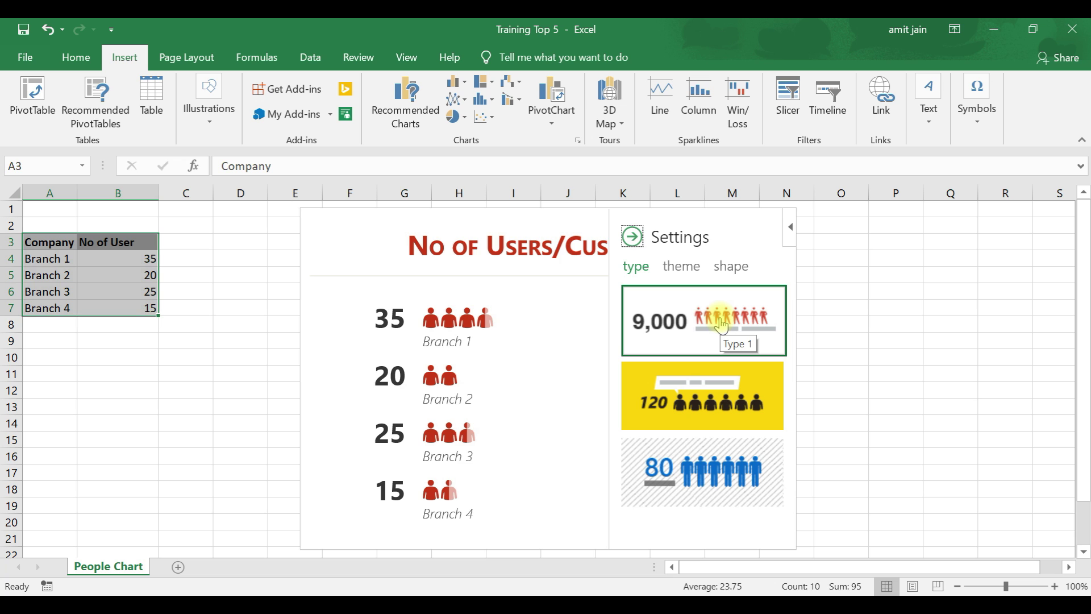
left_click(698, 382)
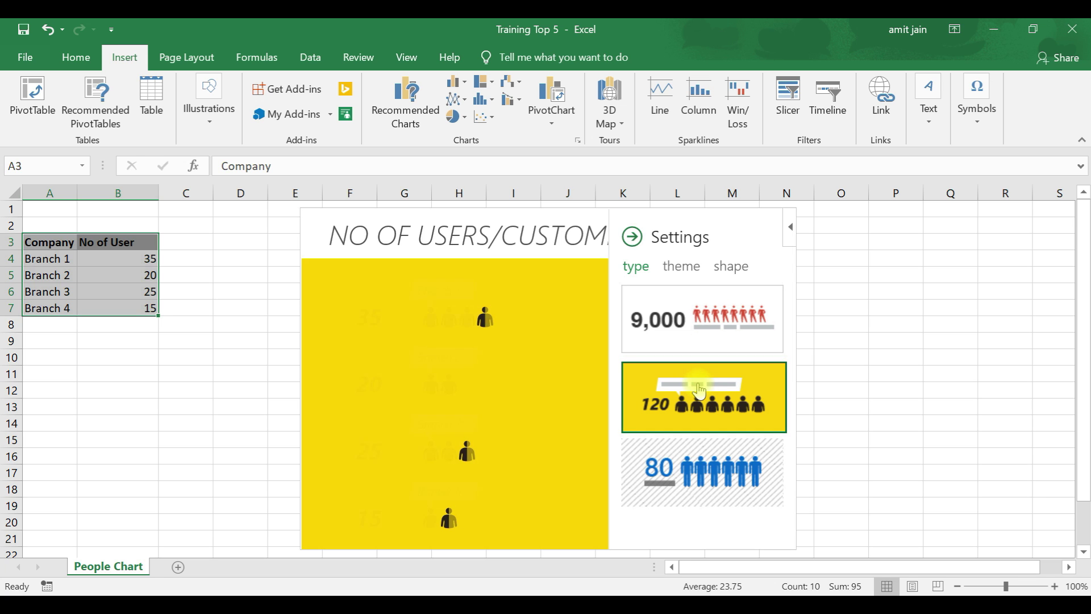
left_click(694, 471)
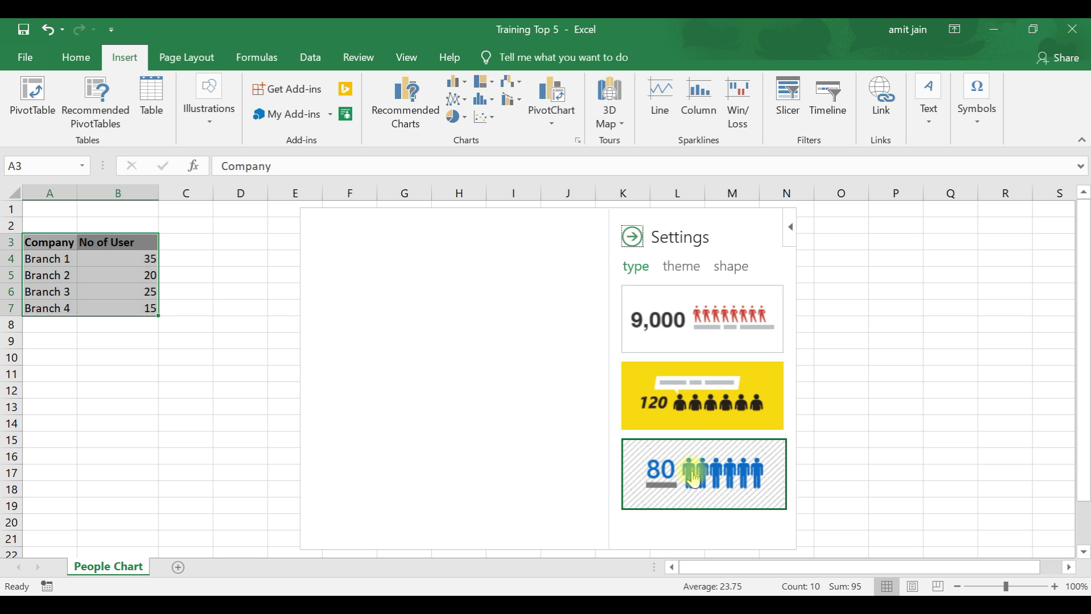
Step: Try the yellow striped, lime-green and magenta themes on the people graph
left_click(672, 267)
left_click(661, 344)
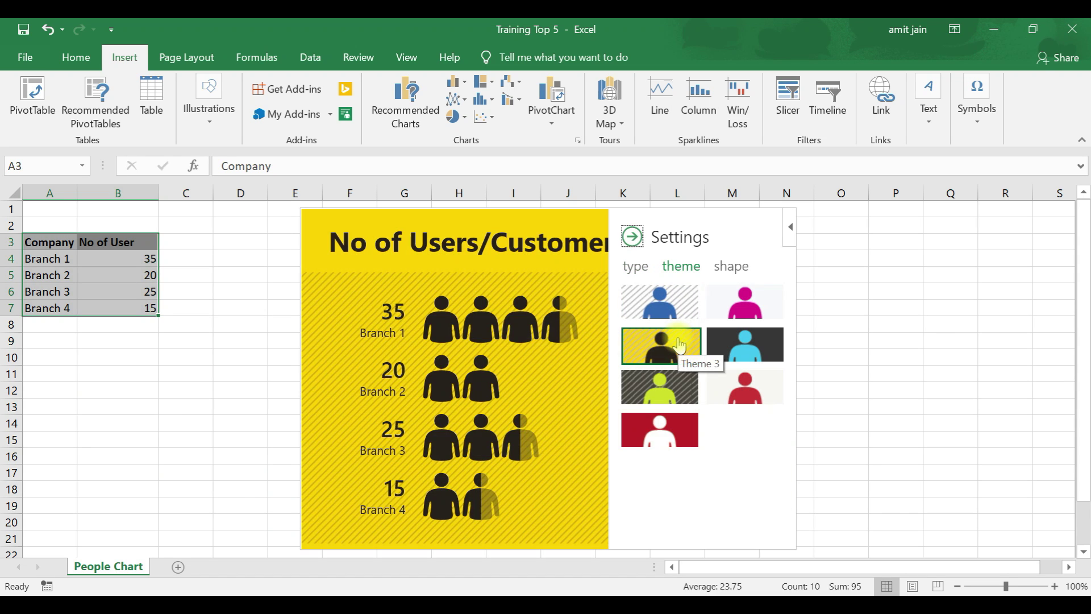
left_click(672, 396)
left_click(744, 304)
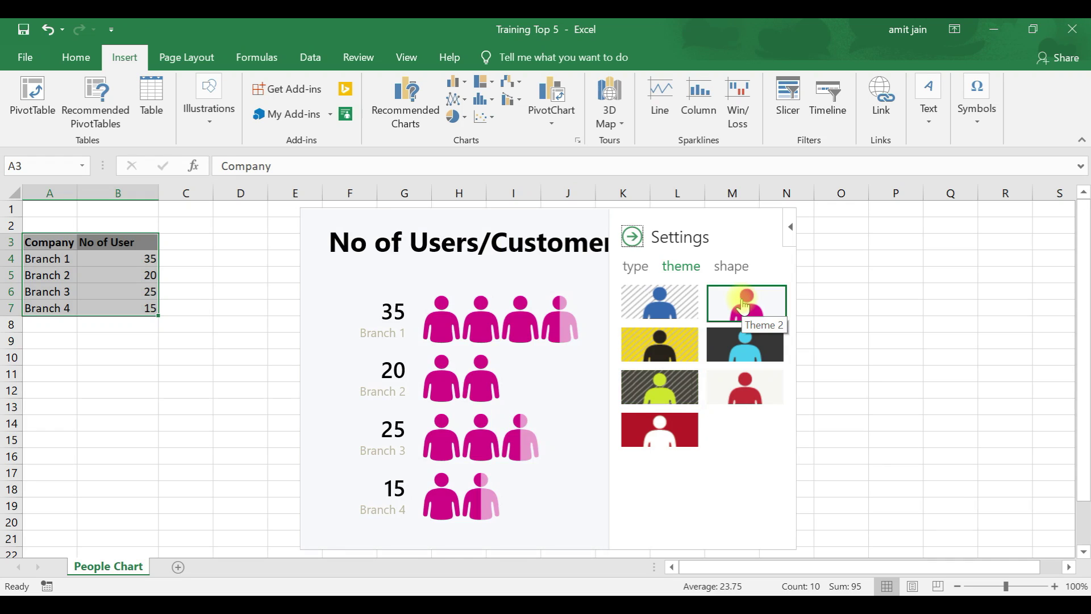
Step: Change the people graph's icons to Shape 3 and apply the blue figure theme with the striped background
left_click(730, 266)
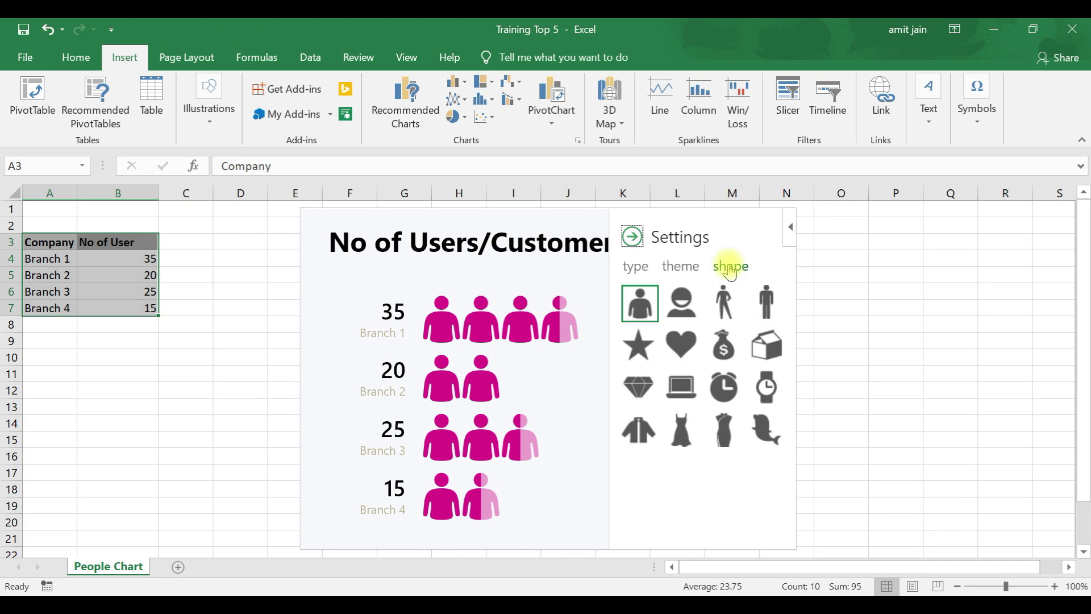
left_click(732, 303)
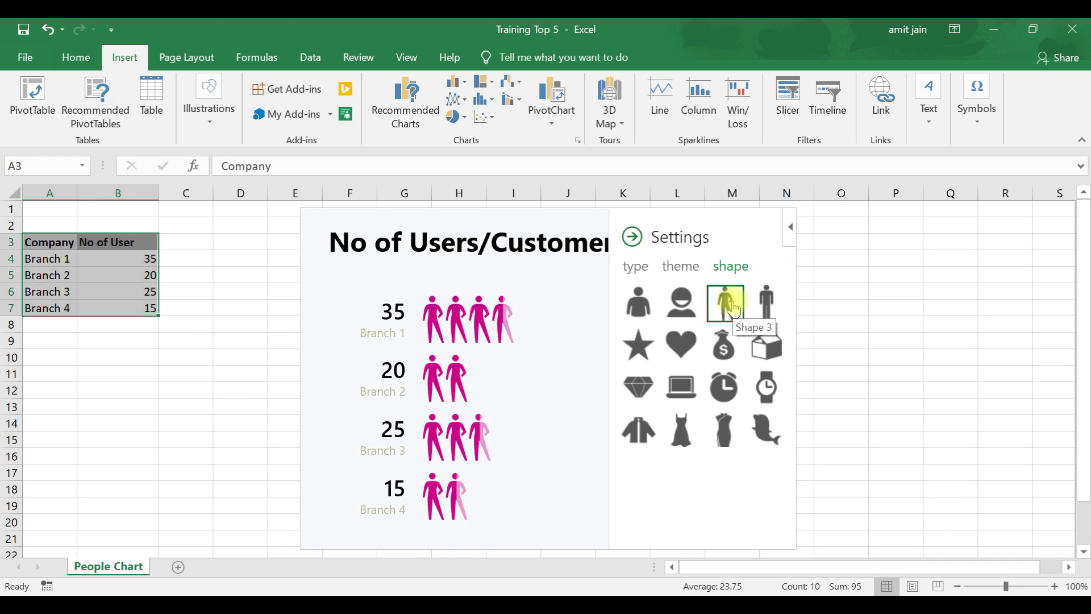
left_click(682, 266)
left_click(669, 305)
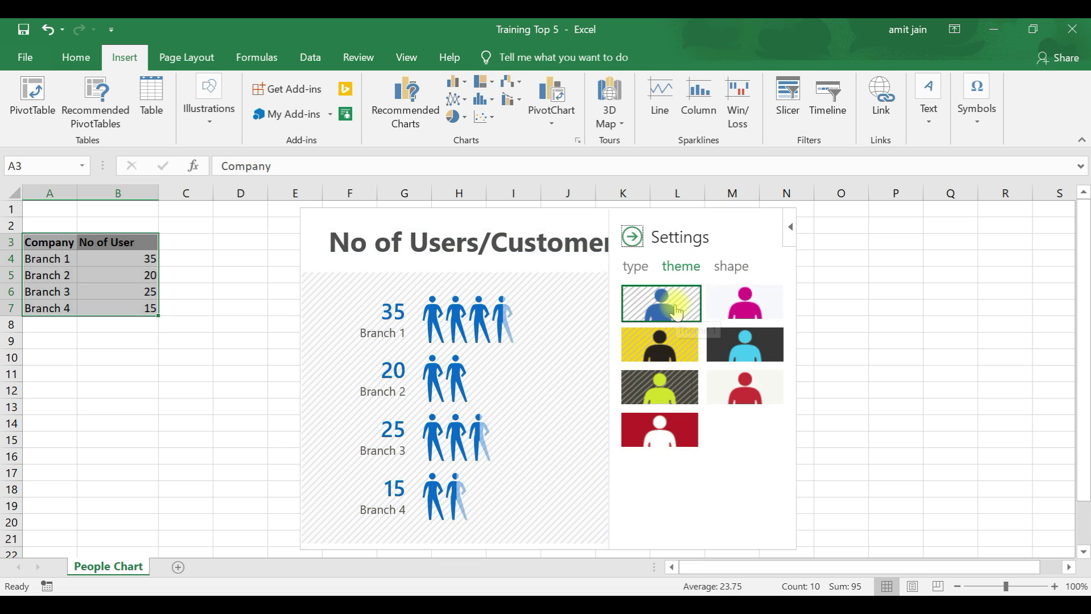
Step: Switch the people graph to the yellow second type and close its settings
left_click(645, 267)
left_click(690, 405)
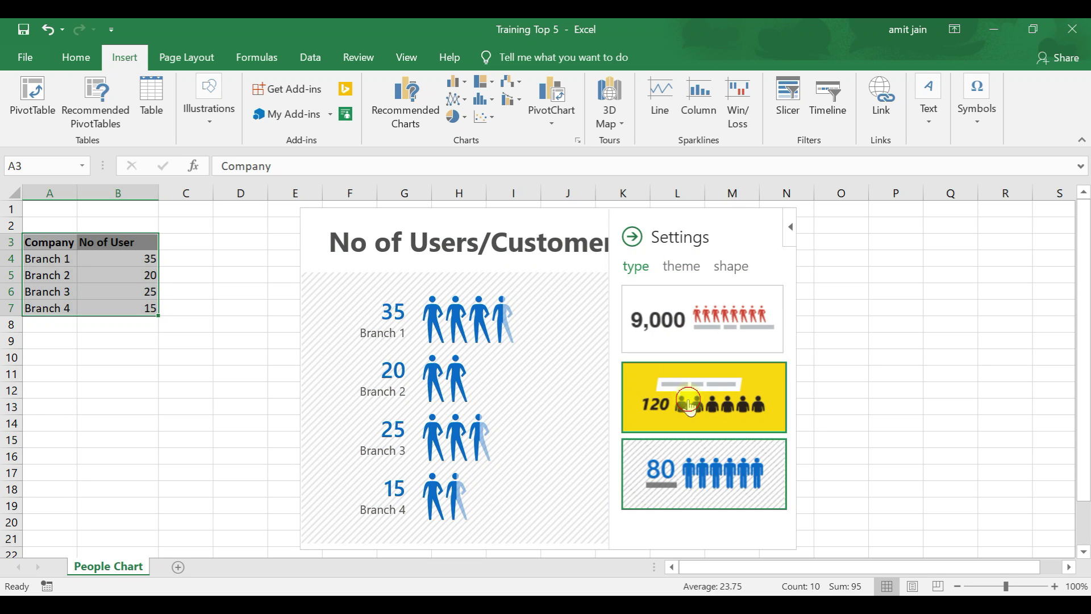
left_click(368, 241)
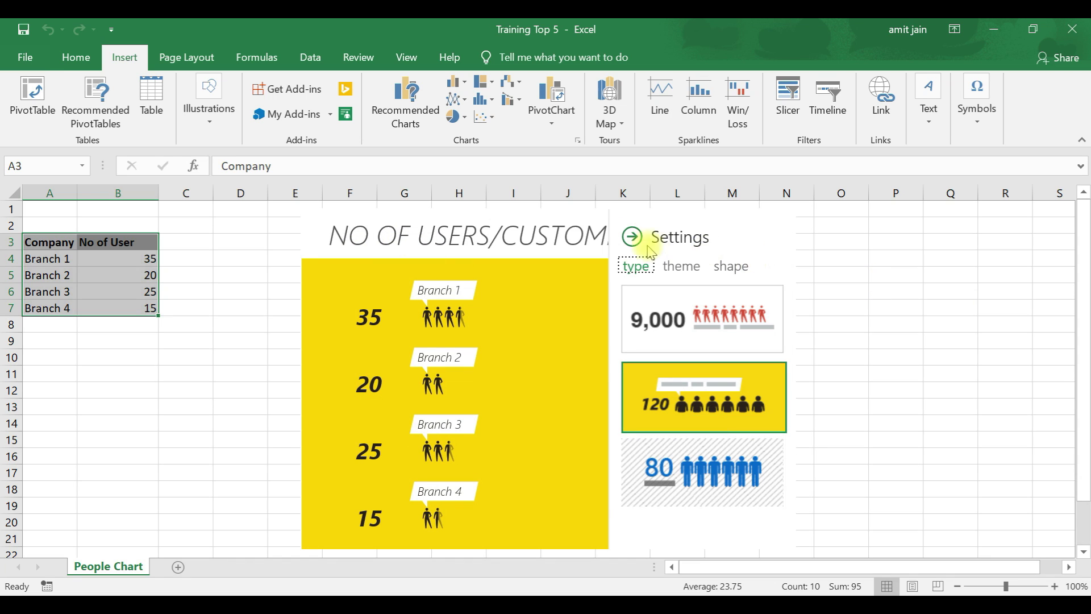
left_click(630, 237)
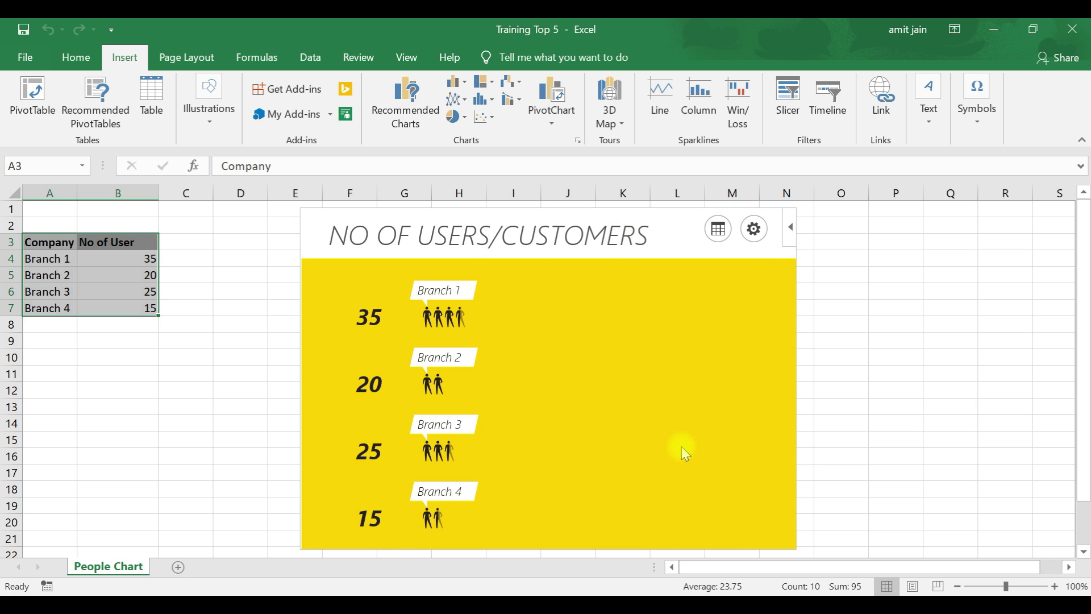
Step: Shrink the people graph to about the end of column K, extend its height down to row 19, and dismiss the notice
left_click(1083, 551)
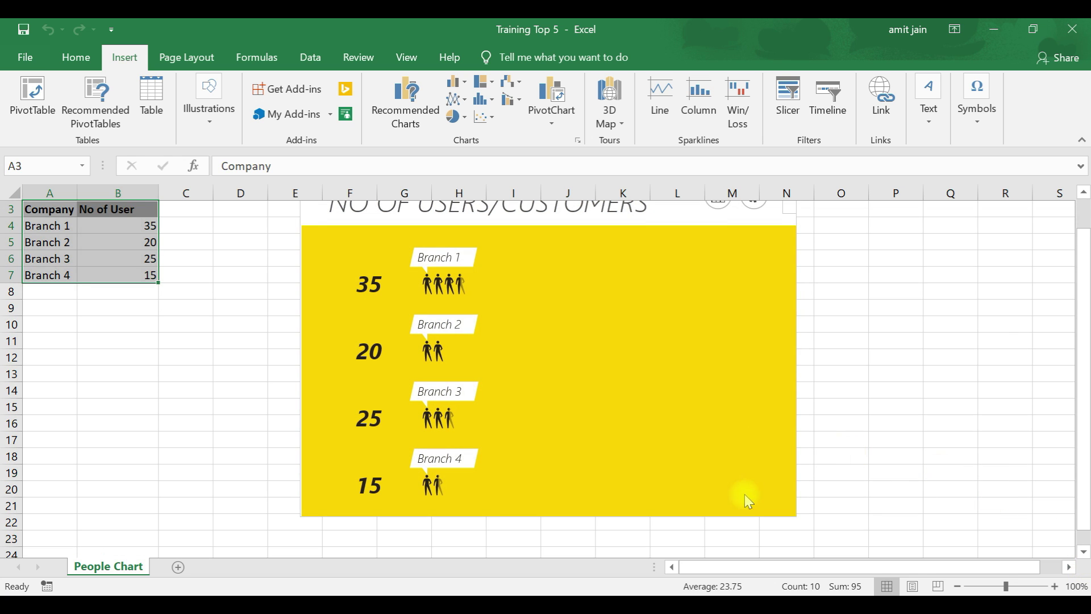
left_click(794, 519)
left_click_drag(797, 518, 674, 379)
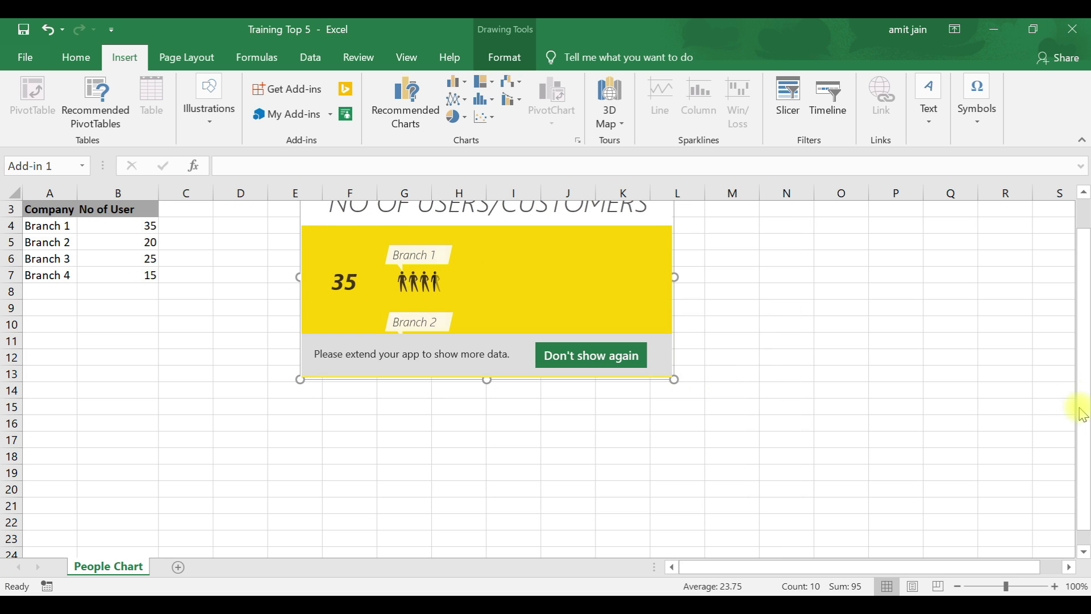
scroll(1080, 398, "up", 1)
left_click_drag(486, 417, 479, 509)
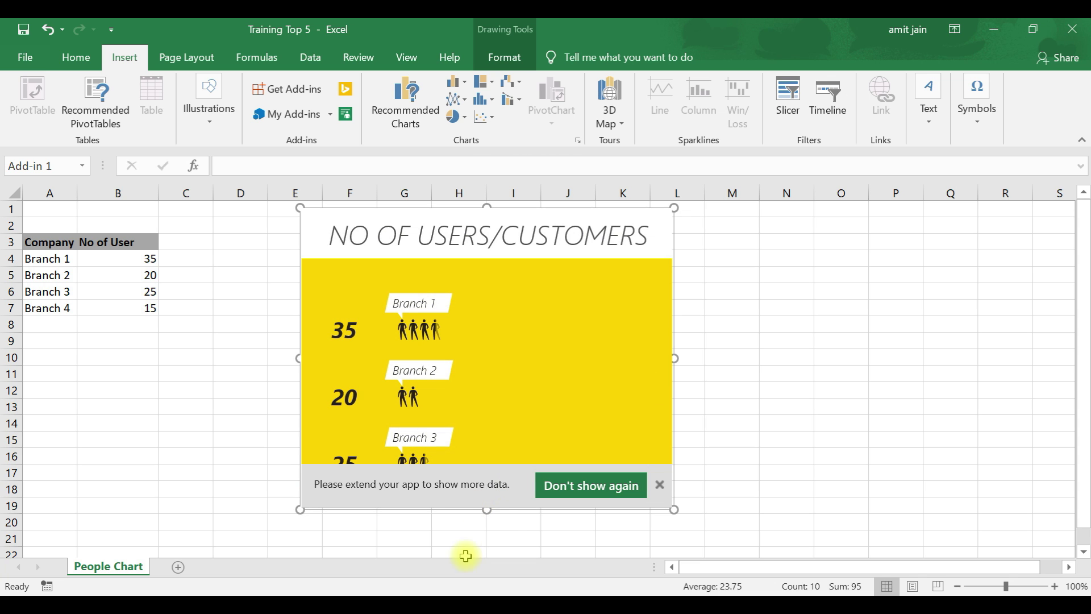
left_click(659, 484)
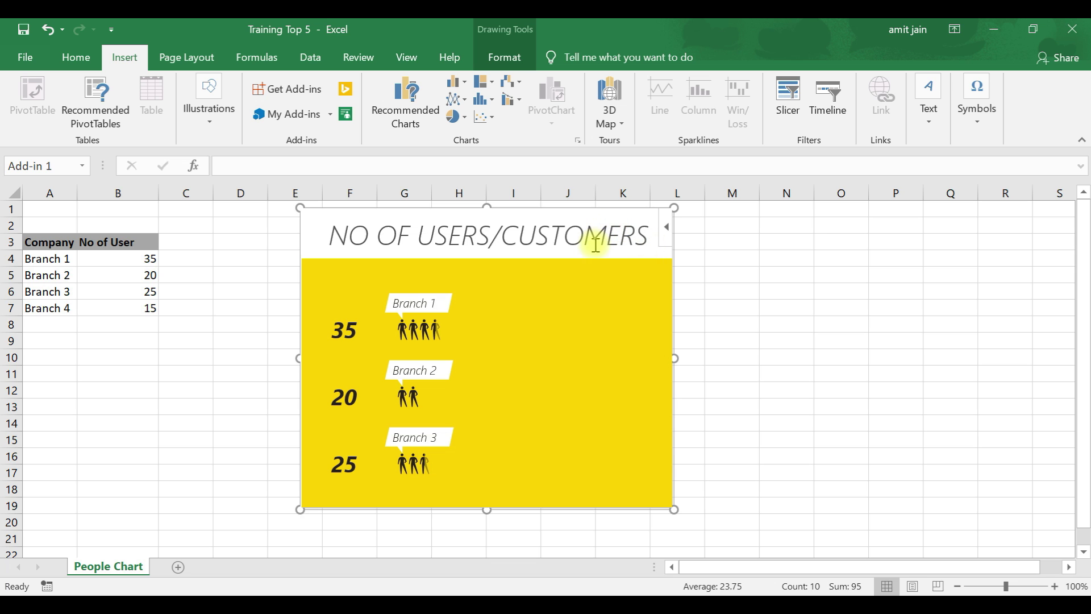
Step: Enlarge the people graph to about the end of column M and row 21, and stop its extend-app notice from showing again
left_click_drag(674, 358, 753, 358)
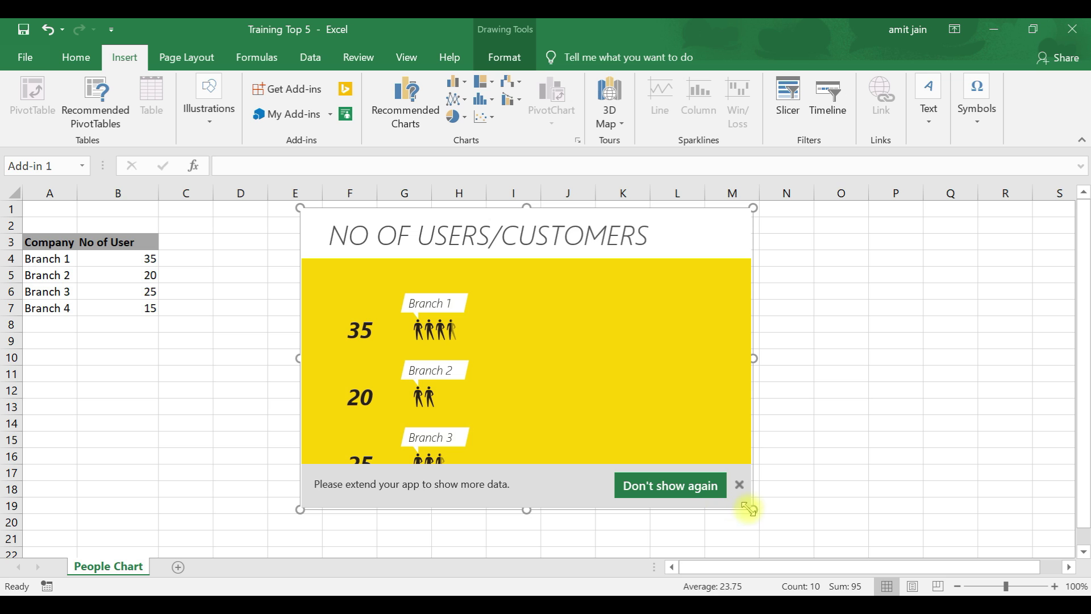
left_click_drag(753, 510, 763, 541)
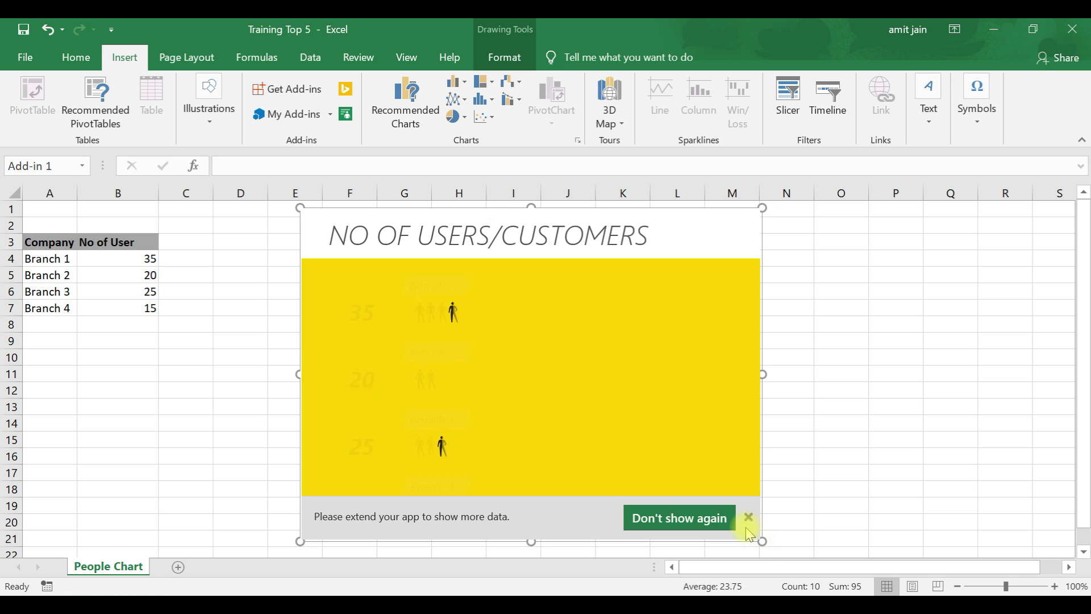
left_click(700, 517)
Step: Set the number of users to 40 for Branch 1 and 34 for Branch 2 in B4:B5
left_click(128, 267)
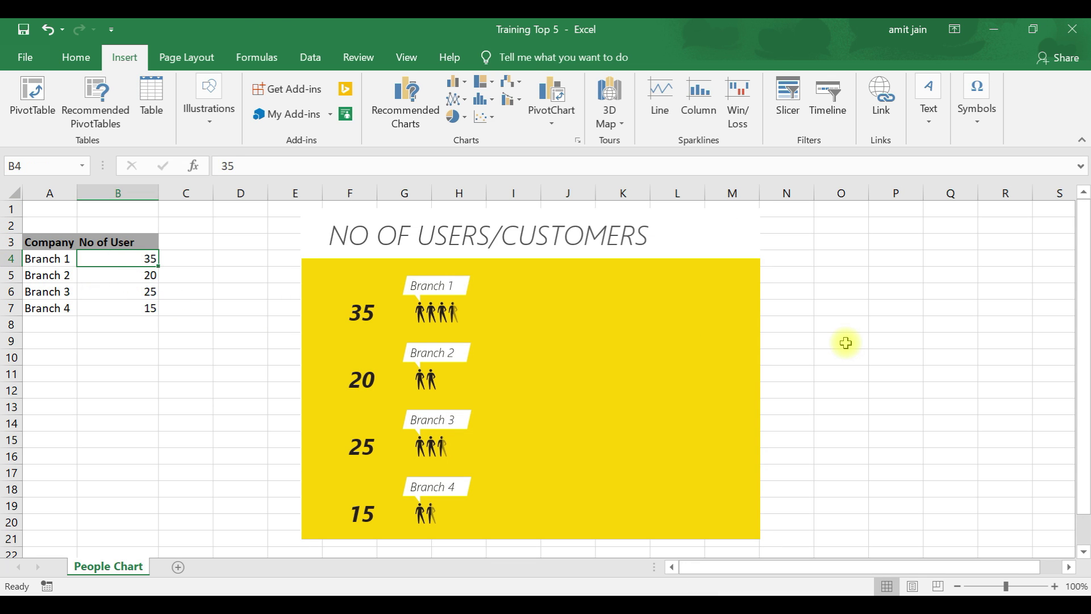
type("40")
key("Return")
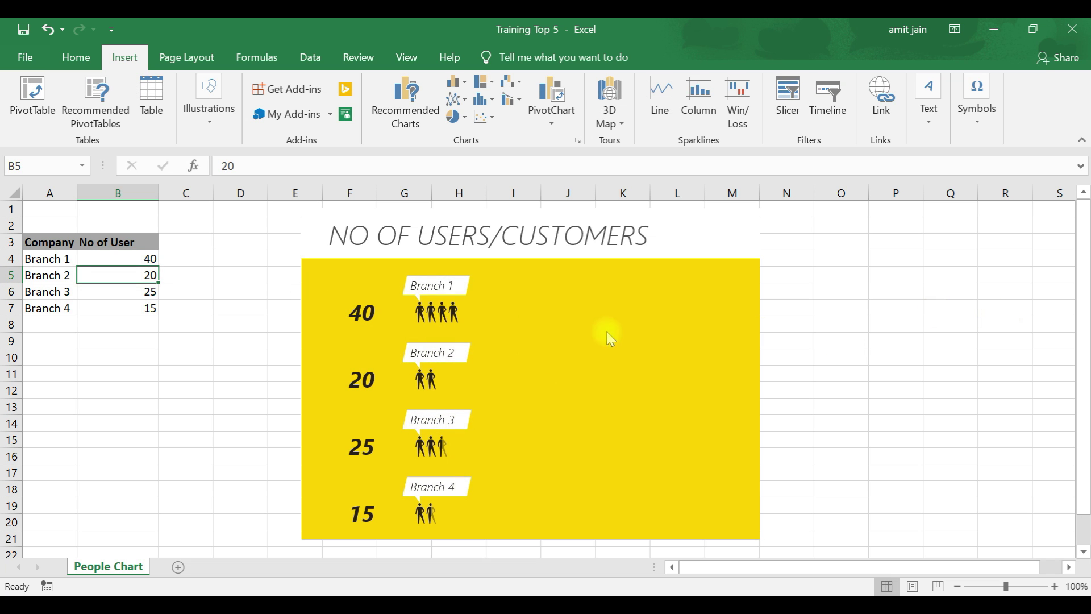
type("34")
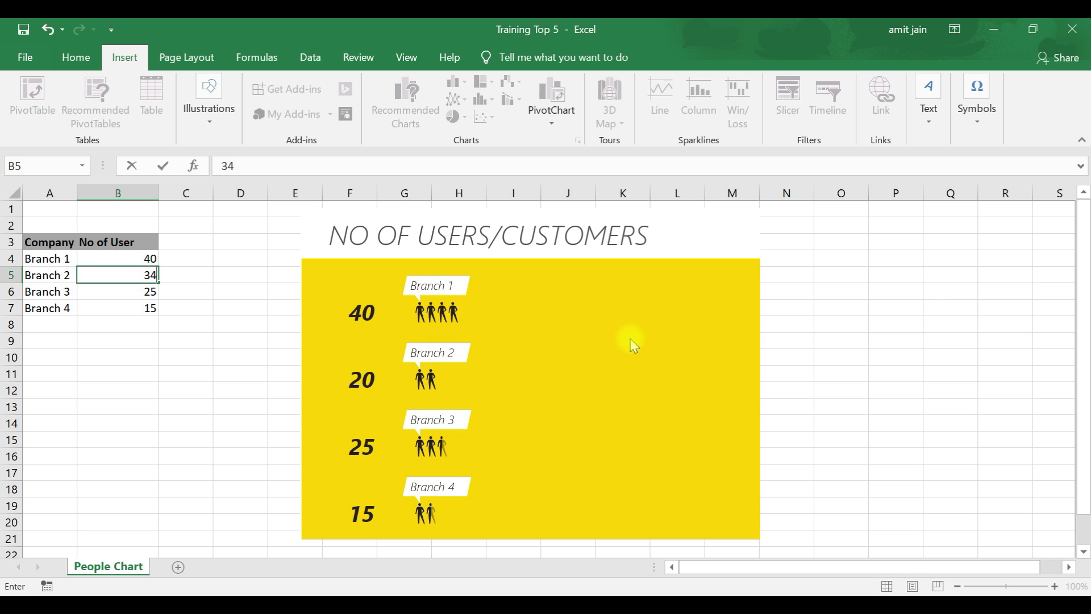
key("Return")
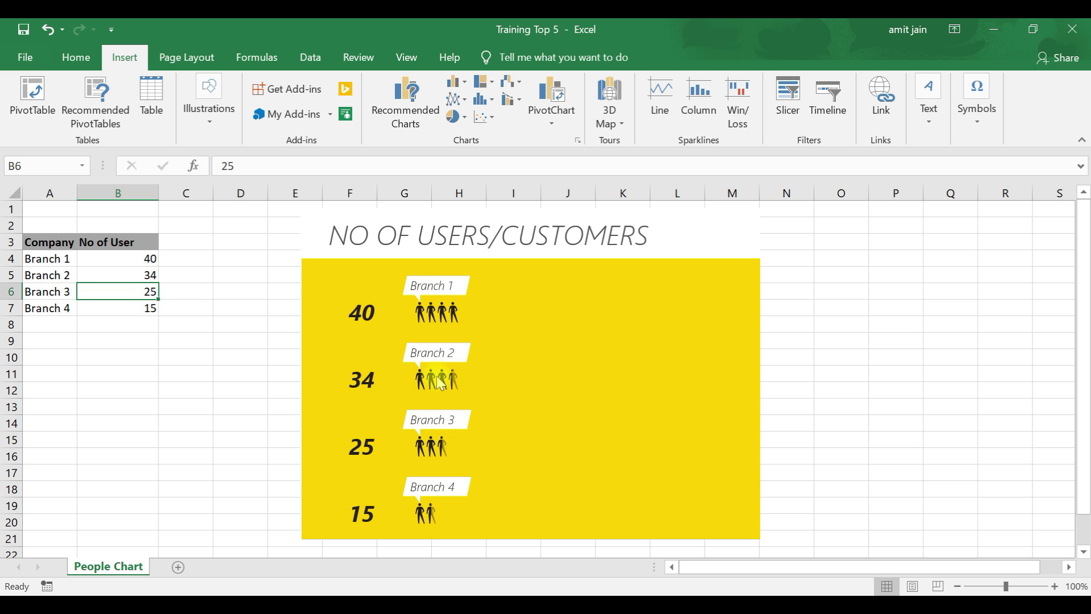